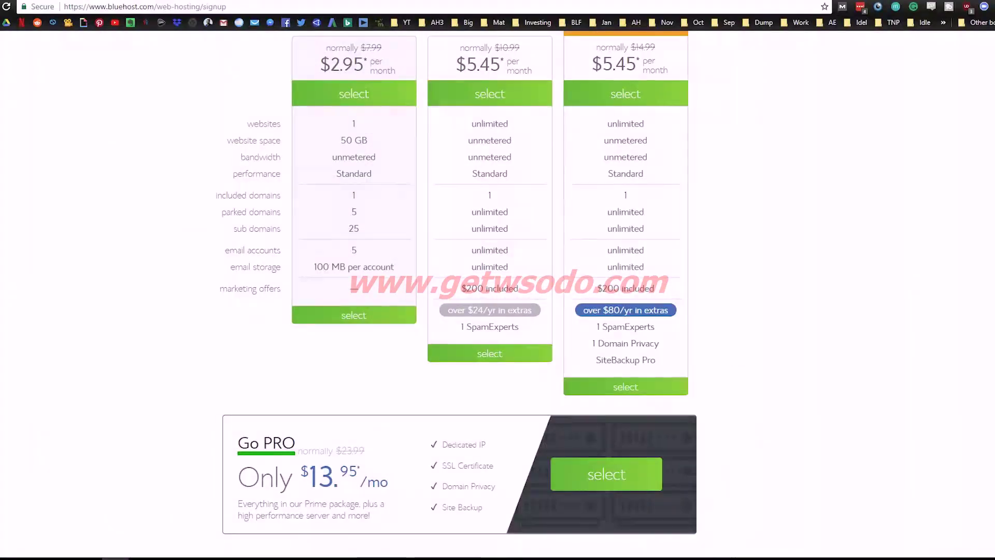
Step: Switch from the Bluehost site to the WordPress admin and open the list of installed plugins
{"action": "scroll", "coordinate": [145, 237], "scroll_direction": "up", "scroll_amount": 5}
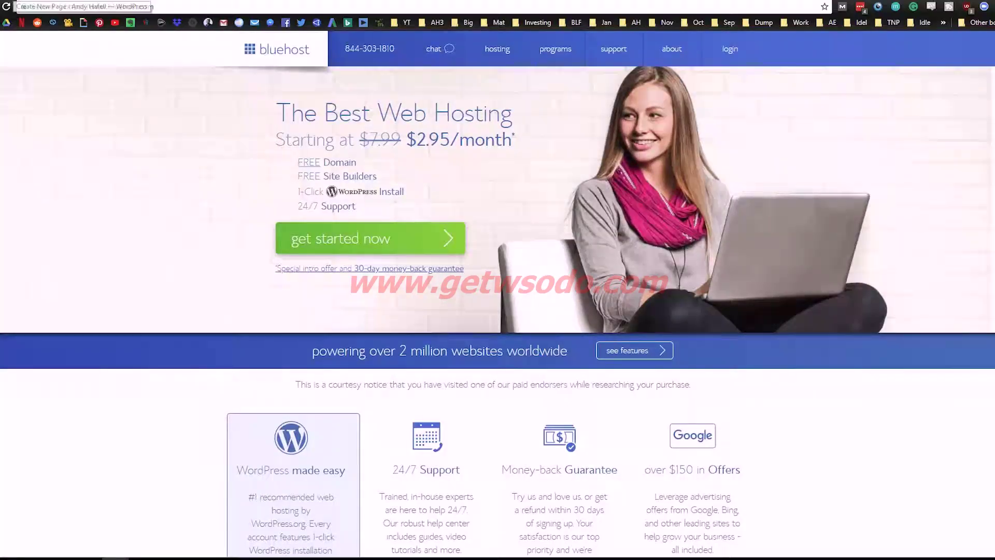
{"action": "left_click", "coordinate": [12, 2]}
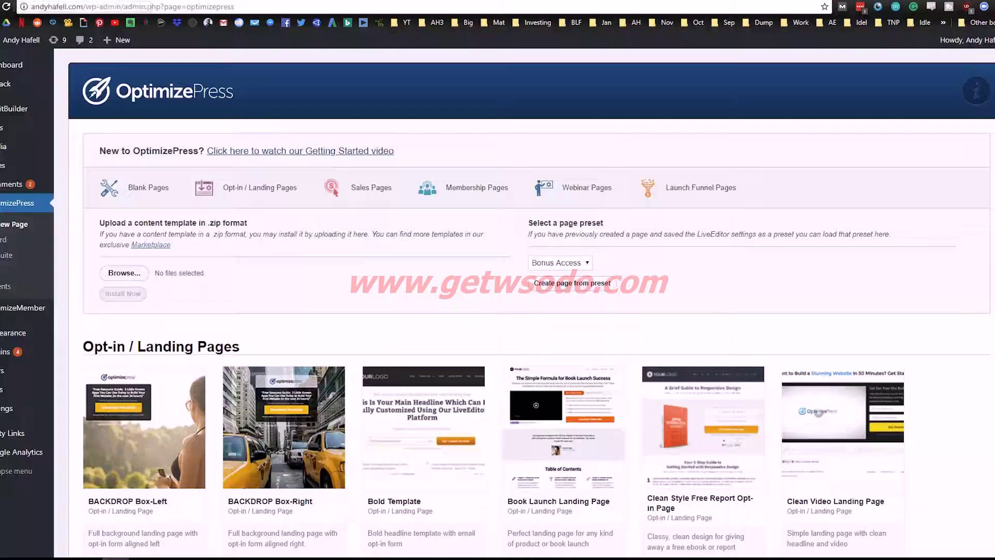
{"action": "left_click", "coordinate": [59, 208]}
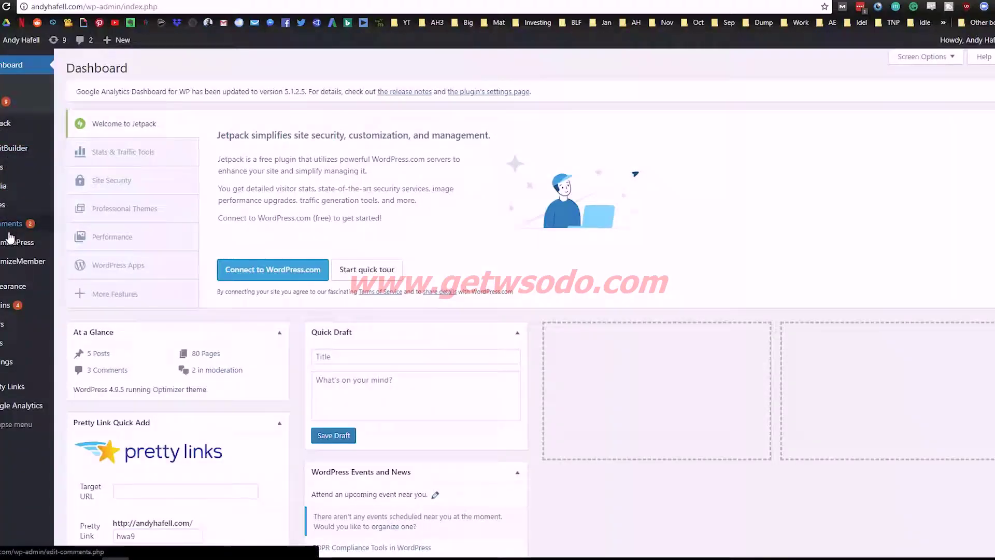
{"action": "mouse_move", "coordinate": [2, 315]}
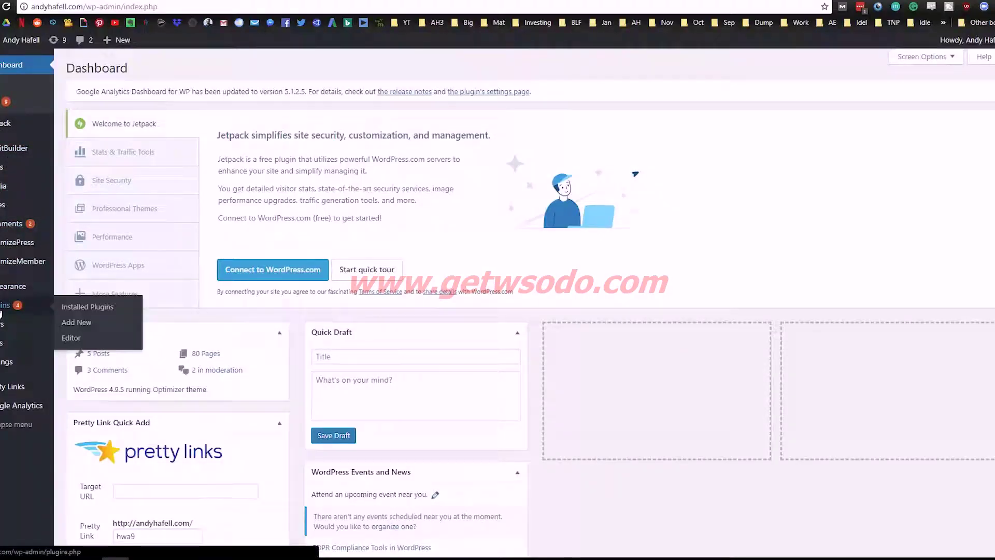
{"action": "left_click", "coordinate": [96, 317]}
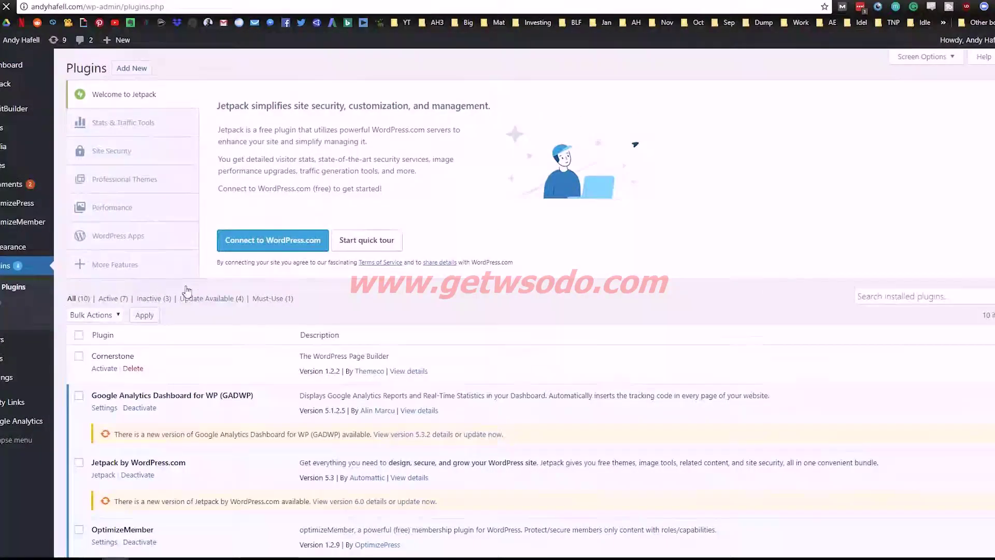
Step: Look through the installed plugins and locate the OptimizePress entry
{"action": "scroll", "coordinate": [287, 276], "scroll_direction": "down", "scroll_amount": 8}
{"action": "scroll", "coordinate": [311, 254], "scroll_direction": "down", "scroll_amount": 1}
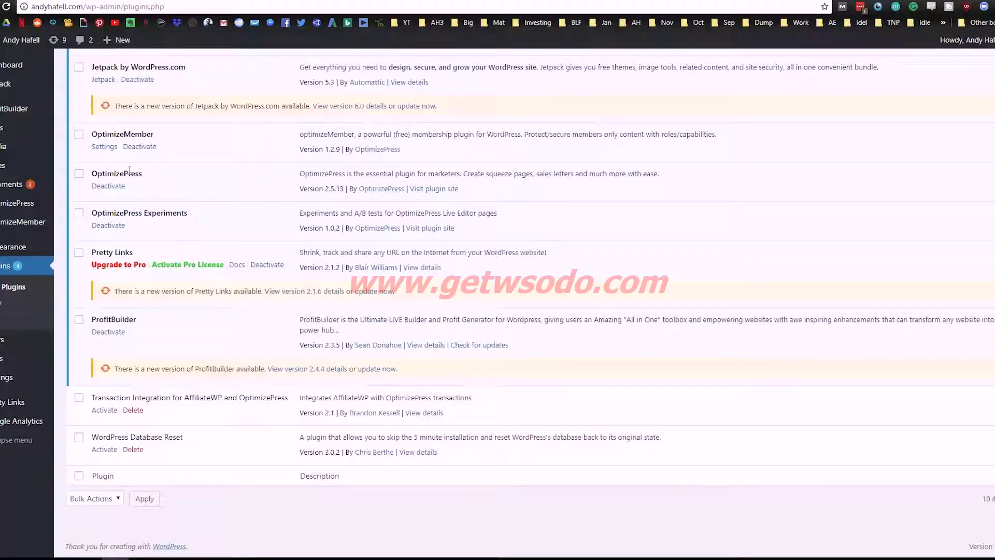
{"action": "left_click_drag", "start_coordinate": [92, 173], "coordinate": [143, 176]}
{"action": "left_click", "coordinate": [191, 181]}
{"action": "scroll", "coordinate": [158, 246], "scroll_direction": "up", "scroll_amount": 1}
{"action": "scroll", "coordinate": [157, 246], "scroll_direction": "up", "scroll_amount": 3}
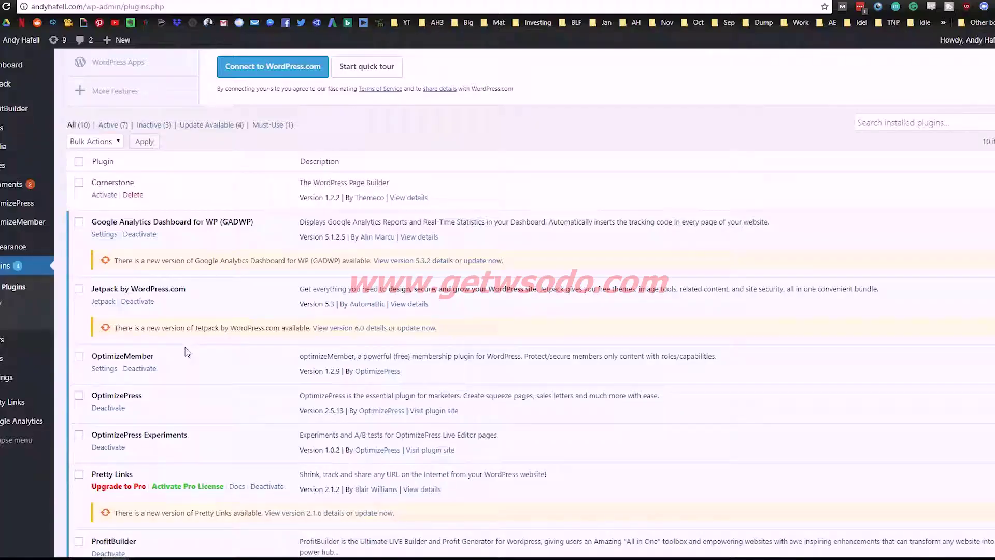
Step: Open OptimizePress's page for creating a new page
{"action": "scroll", "coordinate": [185, 351], "scroll_direction": "up", "scroll_amount": 3}
{"action": "mouse_move", "coordinate": [21, 149]}
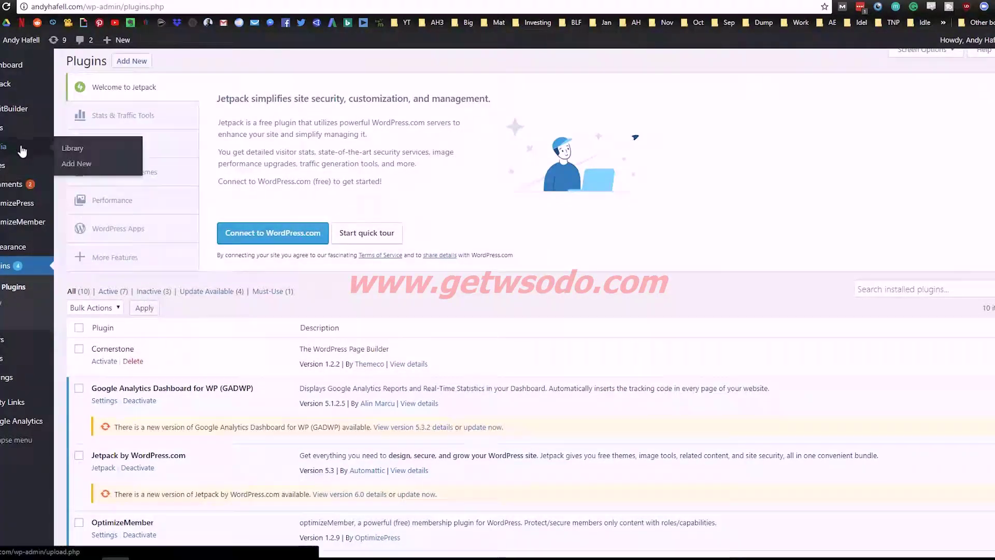
{"action": "mouse_move", "coordinate": [28, 206]}
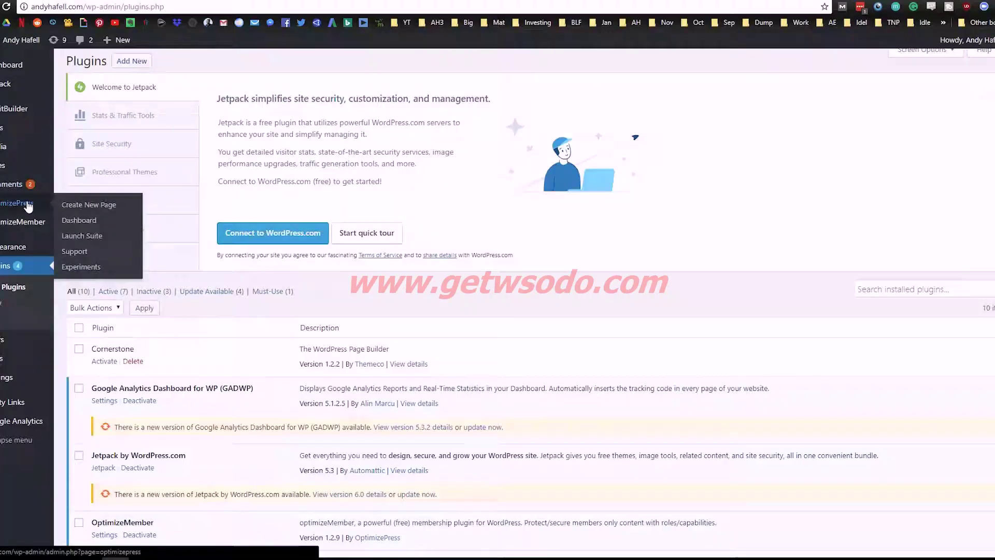
{"action": "left_click", "coordinate": [79, 207]}
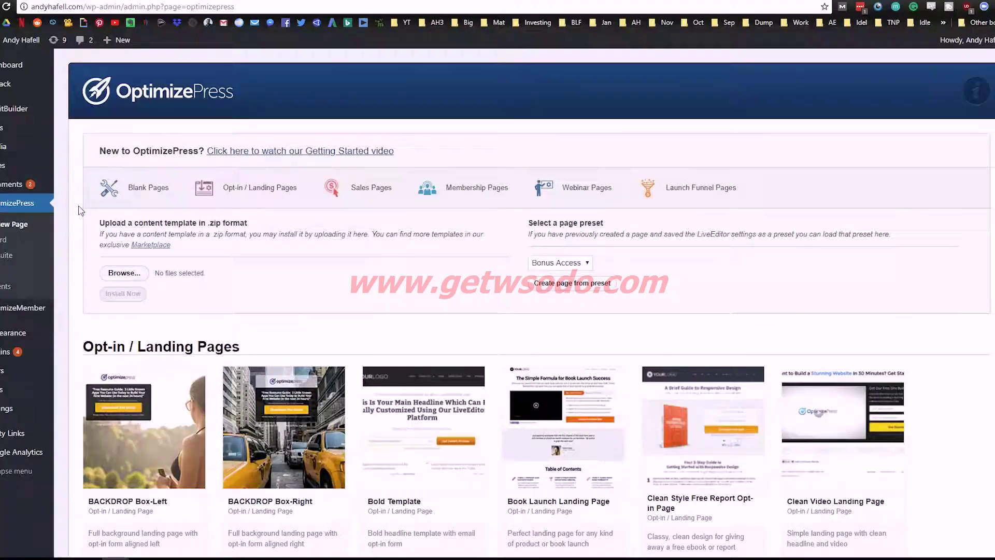
Step: Browse the template gallery under Opt-in / Landing Pages and compare the available landing page designs
{"action": "scroll", "coordinate": [79, 209], "scroll_direction": "down", "scroll_amount": 1}
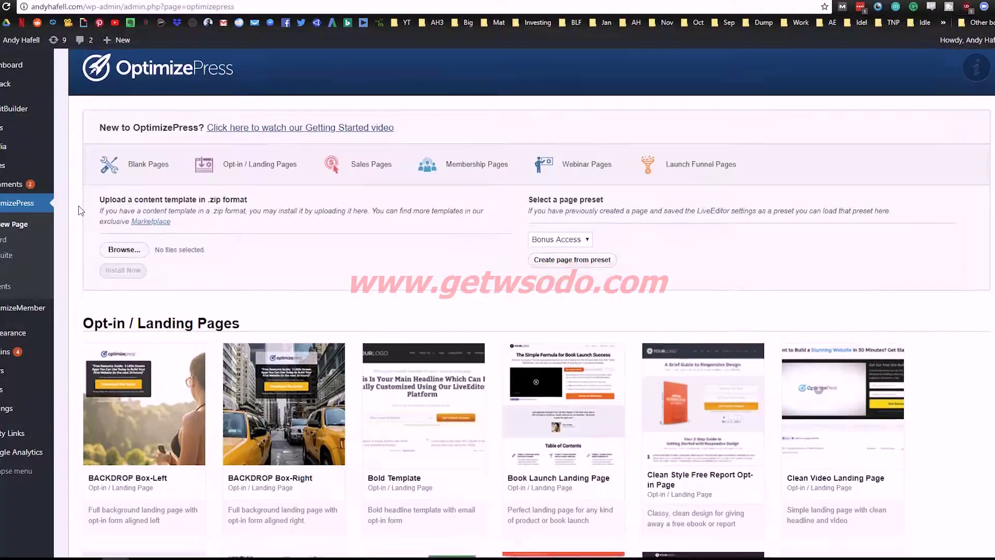
{"action": "scroll", "coordinate": [82, 218], "scroll_direction": "down", "scroll_amount": 1}
{"action": "left_click_drag", "start_coordinate": [85, 235], "coordinate": [396, 233]}
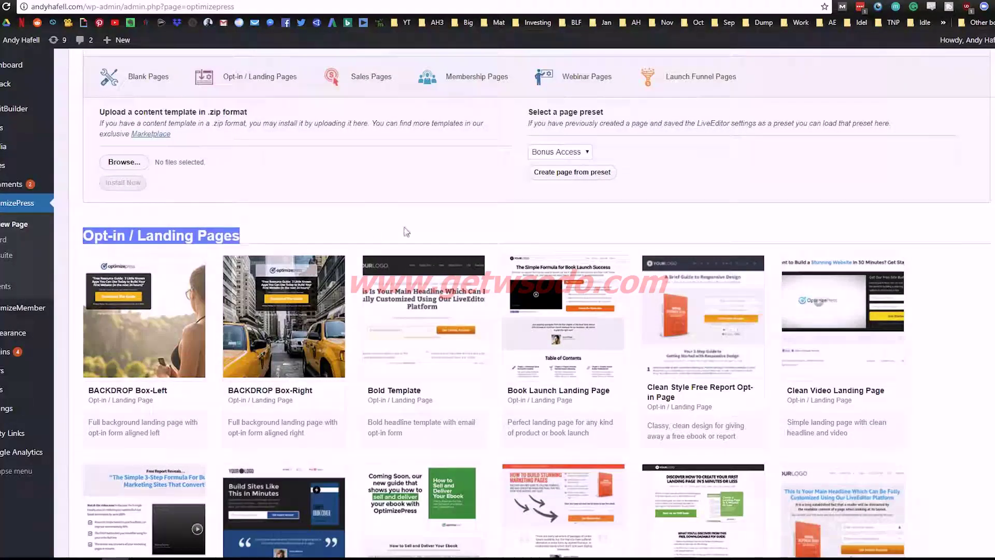
{"action": "left_click", "coordinate": [504, 217]}
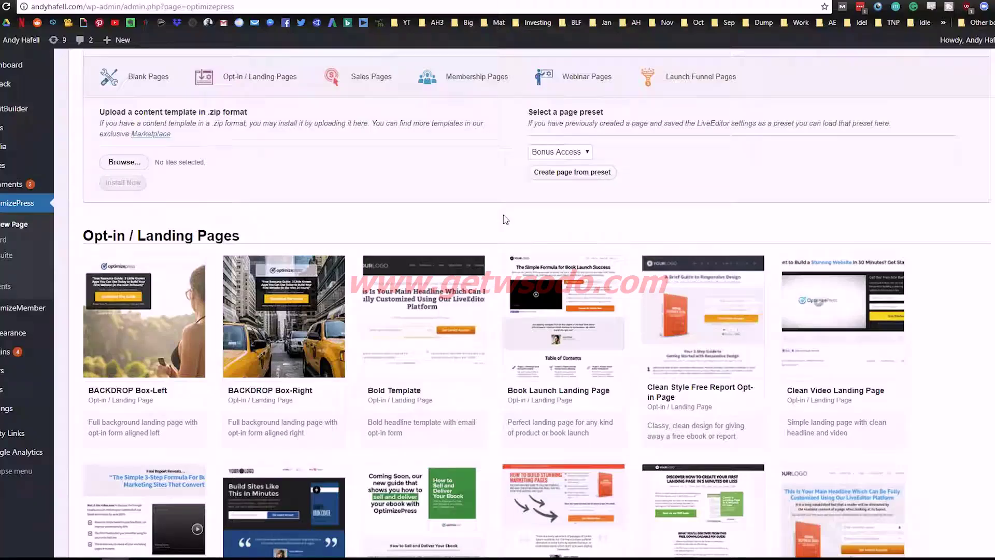
{"action": "scroll", "coordinate": [505, 218], "scroll_direction": "down", "scroll_amount": 1}
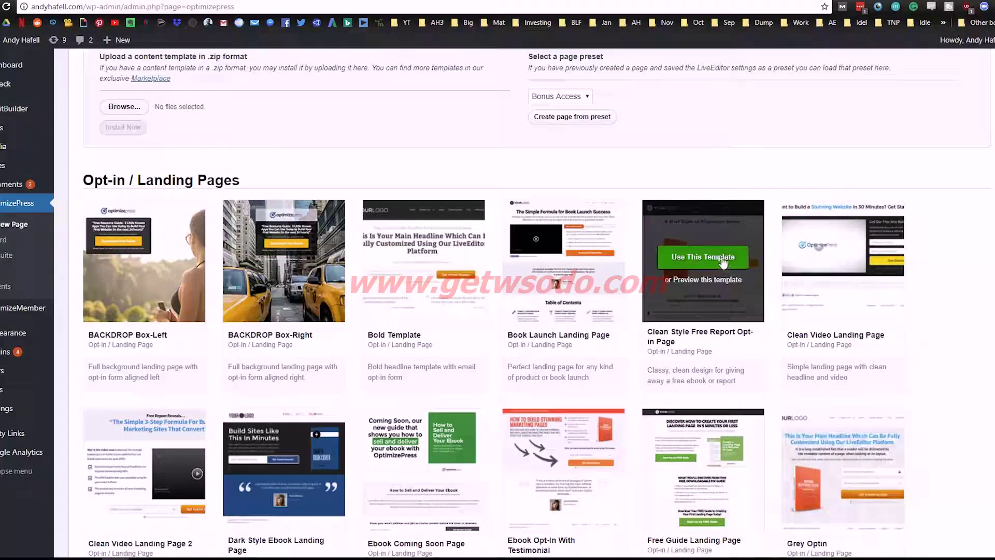
{"action": "scroll", "coordinate": [754, 244], "scroll_direction": "down", "scroll_amount": 2}
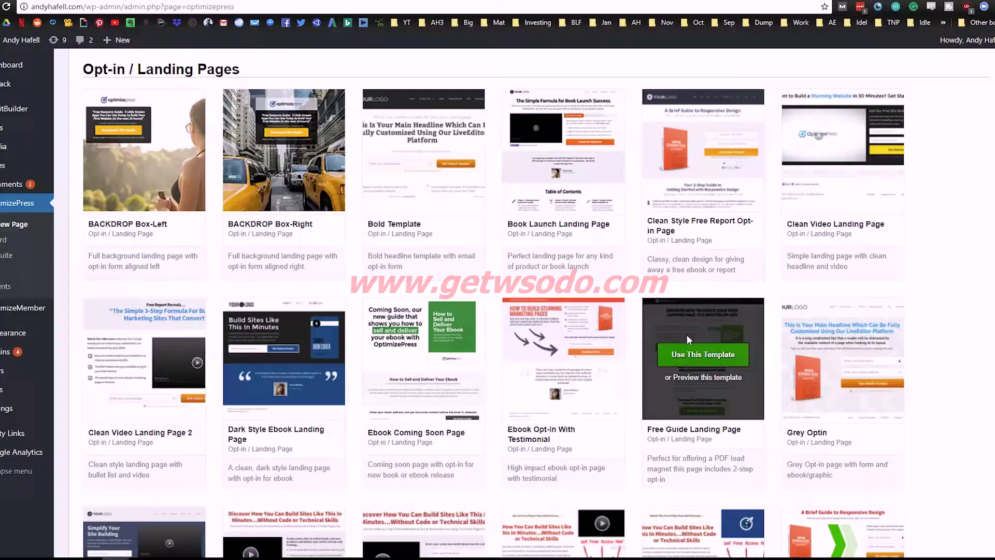
{"action": "scroll", "coordinate": [689, 332], "scroll_direction": "down", "scroll_amount": 1}
{"action": "scroll", "coordinate": [674, 347], "scroll_direction": "down", "scroll_amount": 1}
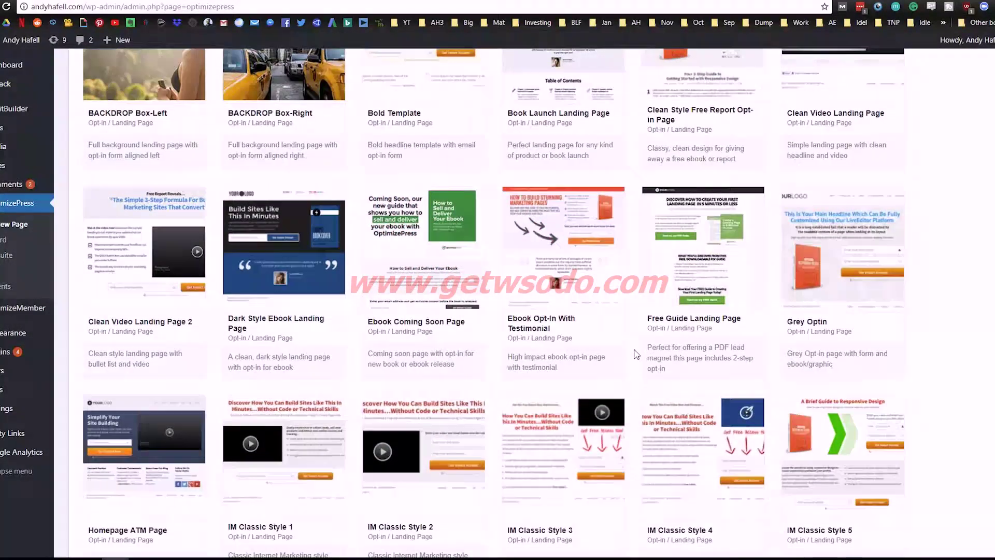
{"action": "scroll", "coordinate": [637, 353], "scroll_direction": "down", "scroll_amount": 3}
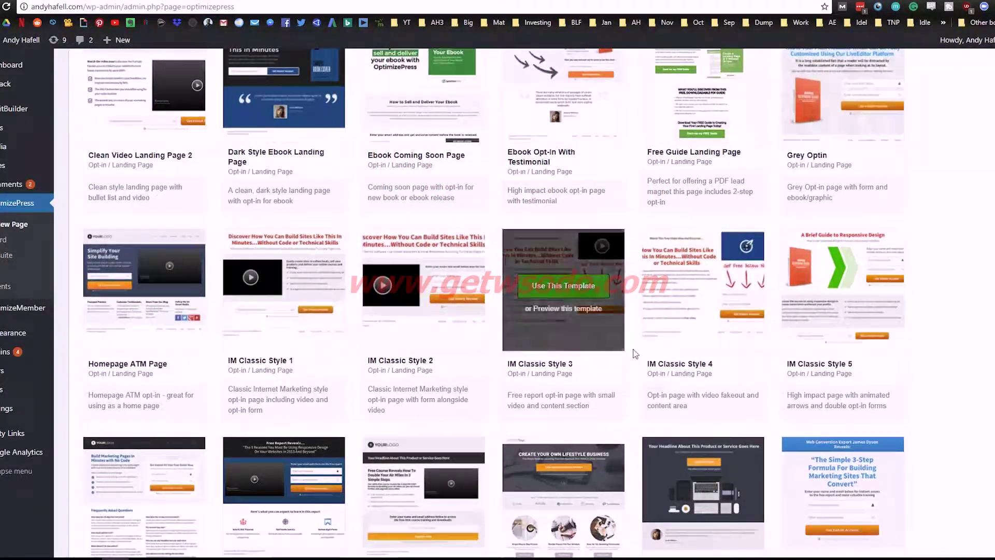
{"action": "scroll", "coordinate": [637, 340], "scroll_direction": "down", "scroll_amount": 2}
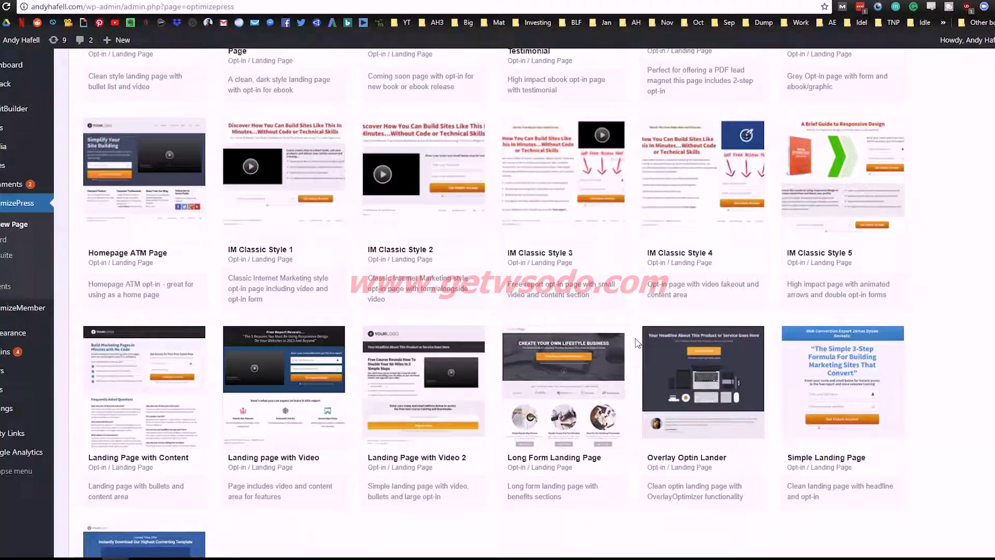
{"action": "scroll", "coordinate": [637, 343], "scroll_direction": "down", "scroll_amount": 1}
{"action": "mouse_move", "coordinate": [827, 359]}
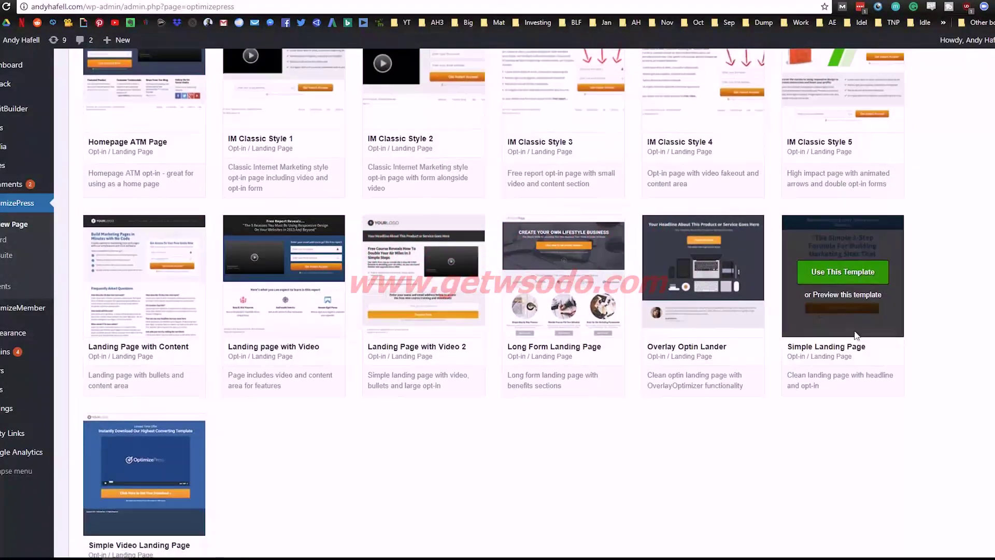
{"action": "scroll", "coordinate": [932, 427], "scroll_direction": "up", "scroll_amount": 1}
{"action": "scroll", "coordinate": [931, 427], "scroll_direction": "up", "scroll_amount": 1}
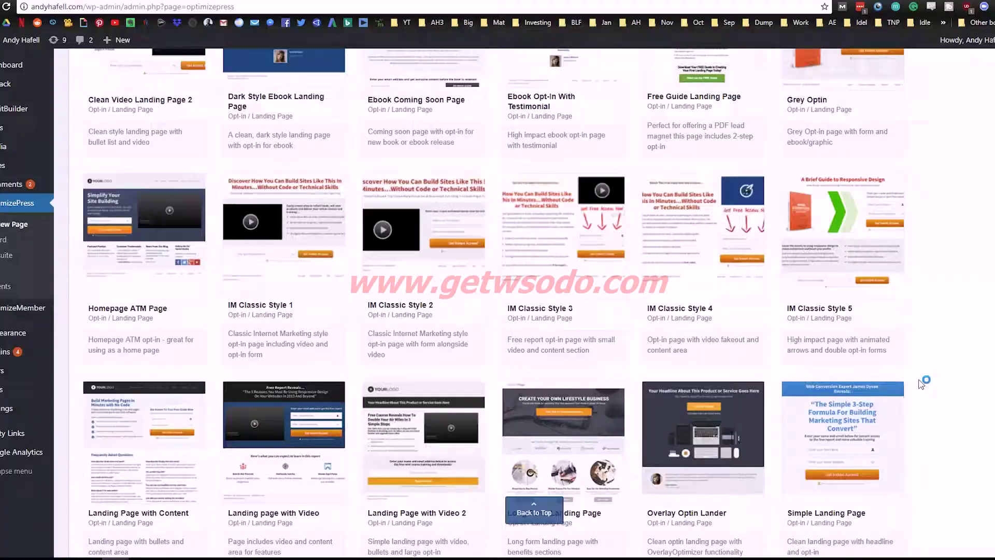
{"action": "scroll", "coordinate": [921, 384], "scroll_direction": "up", "scroll_amount": 7}
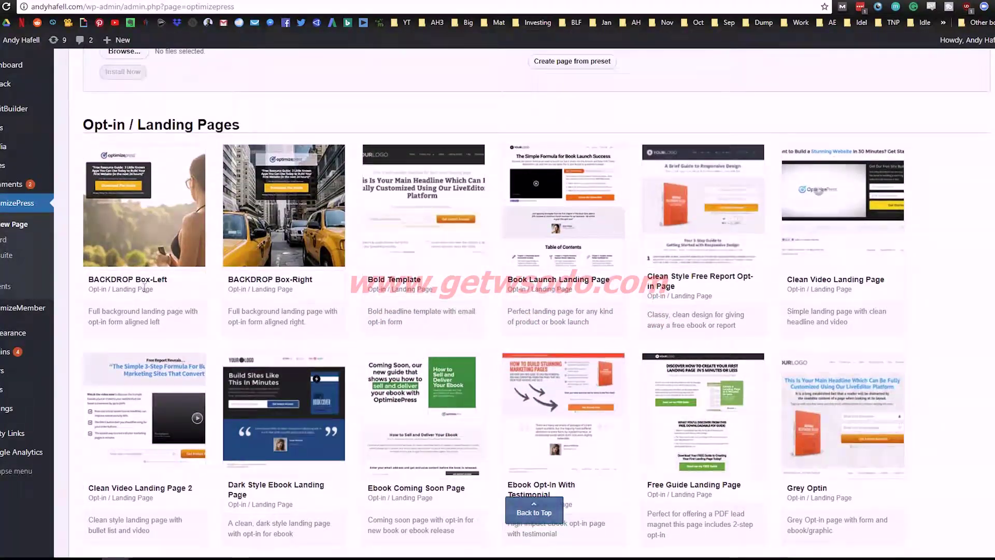
Step: Preview the BACKDROP Box-Left template, inspect its Download The Guide opt-in form, and close the preview
{"action": "mouse_move", "coordinate": [137, 261]}
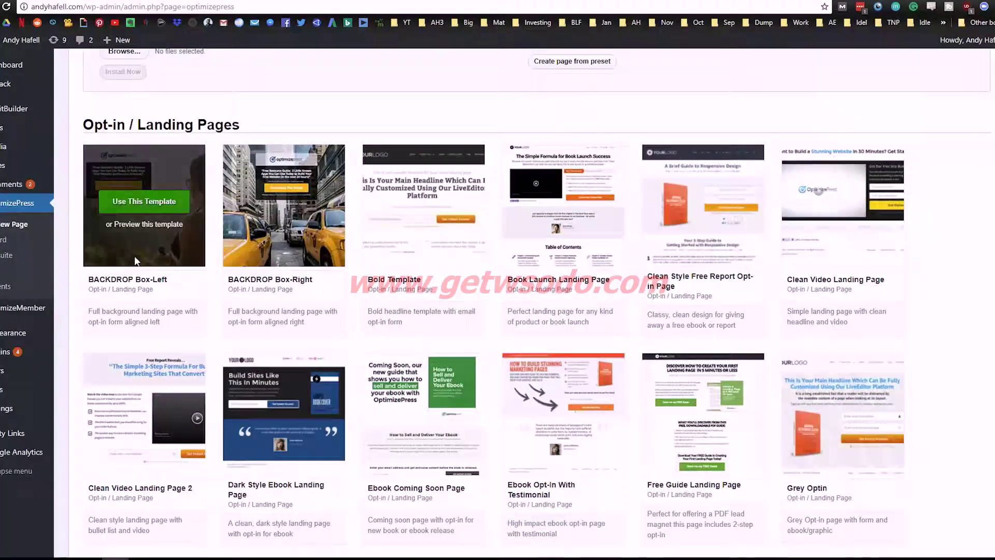
{"action": "left_click", "coordinate": [140, 225]}
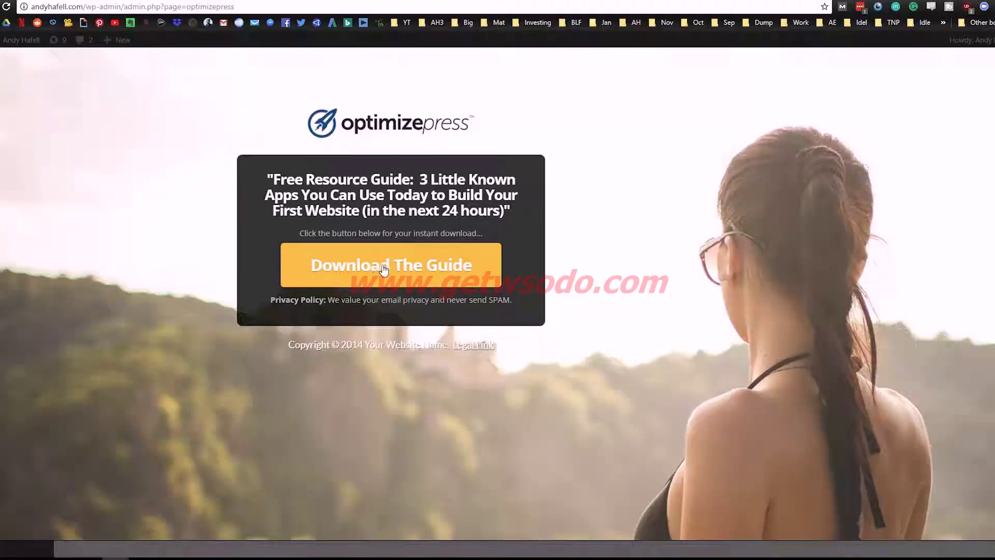
{"action": "left_click", "coordinate": [348, 265]}
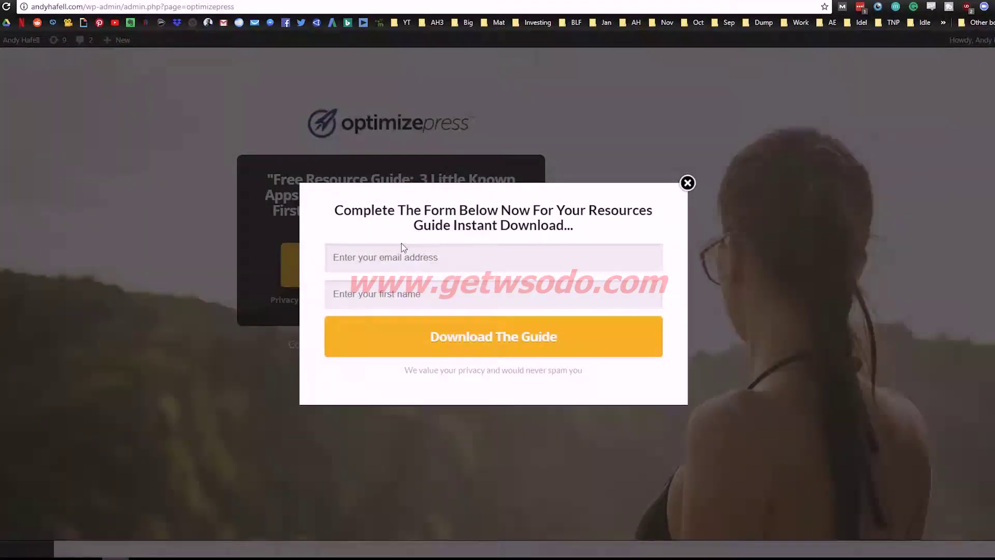
{"action": "left_click", "coordinate": [400, 299]}
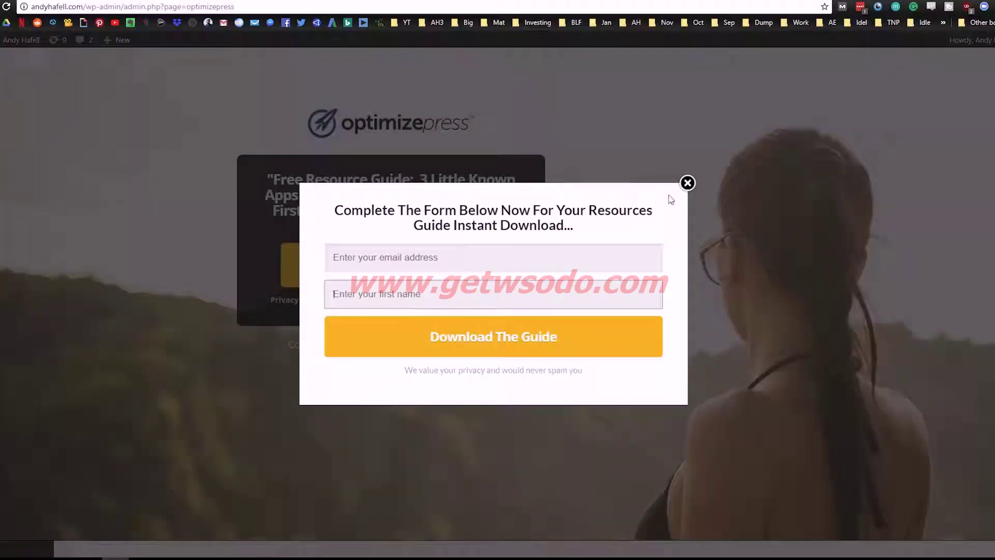
{"action": "left_click", "coordinate": [687, 183]}
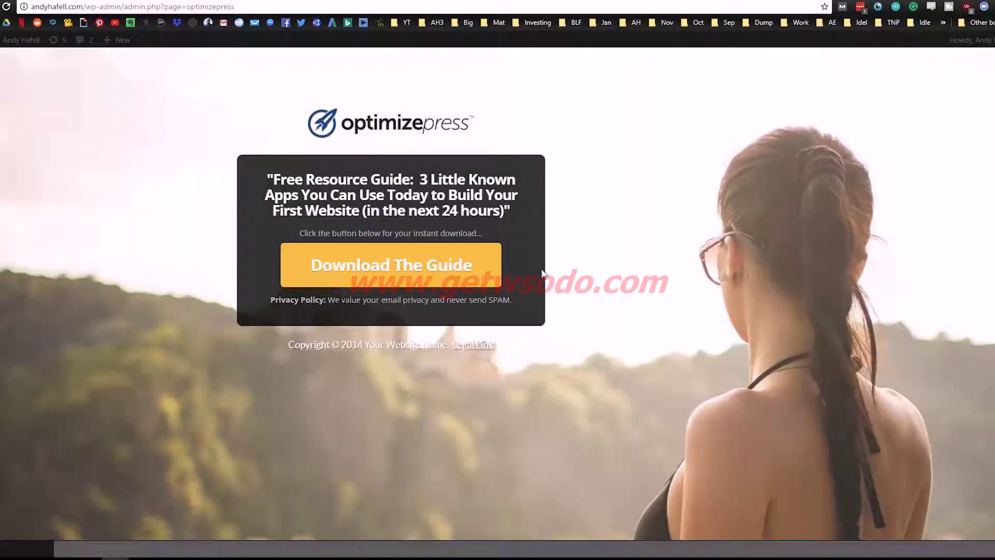
{"action": "key", "text": "Escape"}
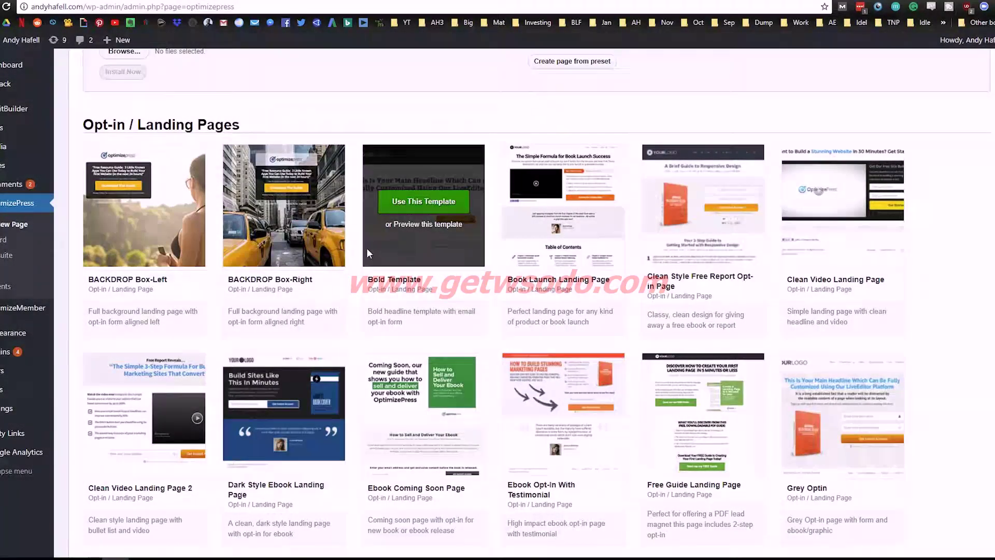
Step: Choose the Simple Landing Page template for a new page and name the page Test1
{"action": "scroll", "coordinate": [366, 247], "scroll_direction": "down", "scroll_amount": 8}
{"action": "scroll", "coordinate": [768, 318], "scroll_direction": "down", "scroll_amount": 3}
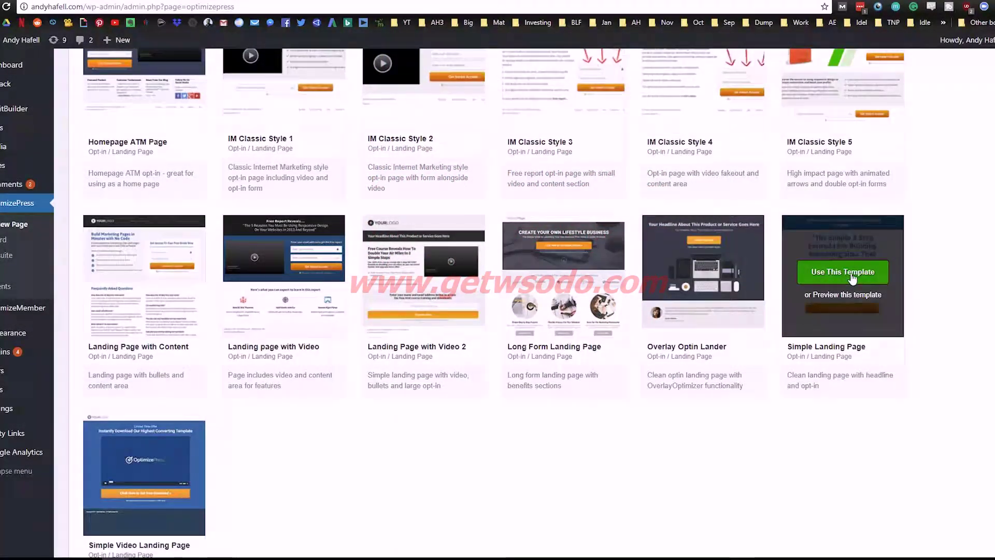
{"action": "left_click", "coordinate": [851, 276]}
{"action": "type", "text": "Test1"}
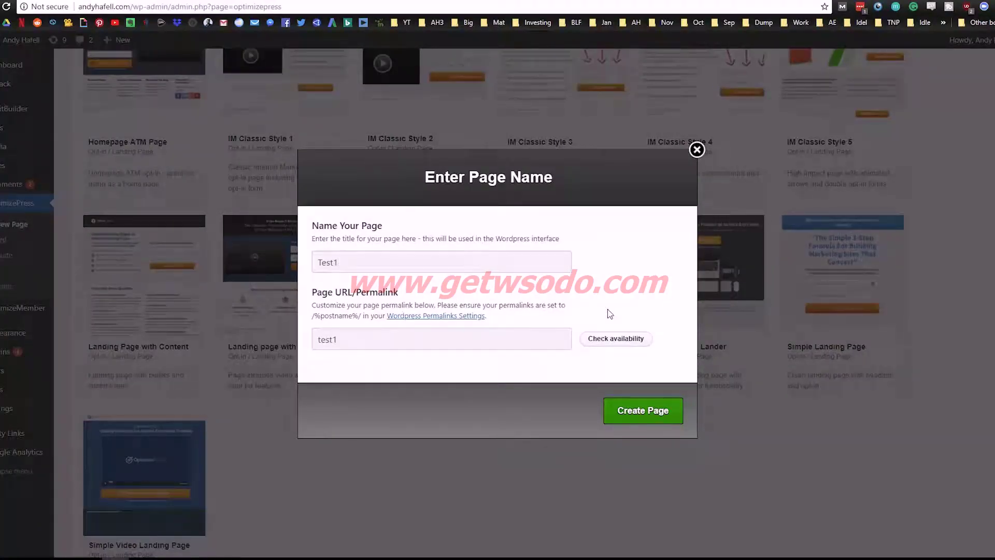
Step: Check the availability of the test1 permalink and create the page in the LiveEditor
{"action": "left_click_drag", "start_coordinate": [406, 293], "coordinate": [335, 293]}
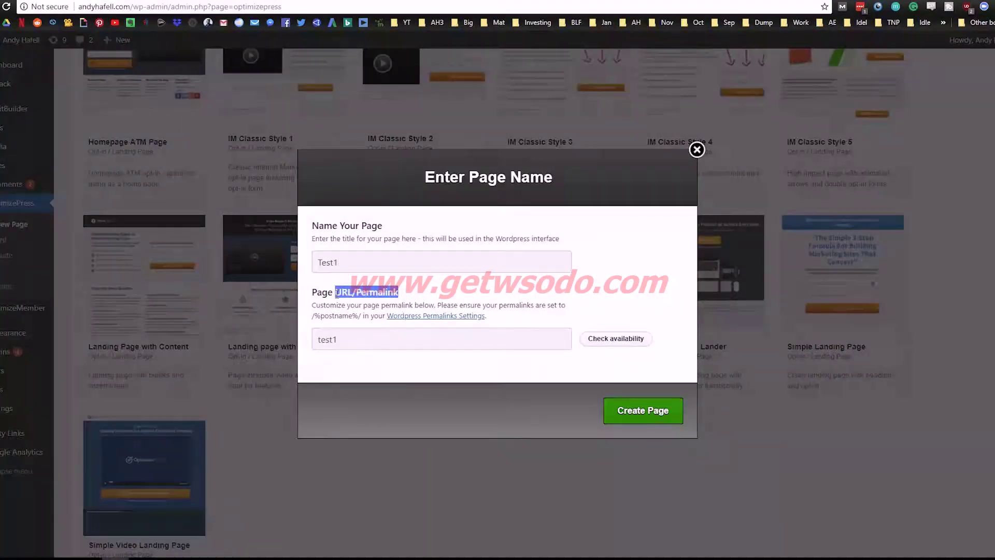
{"action": "left_click", "coordinate": [444, 297]}
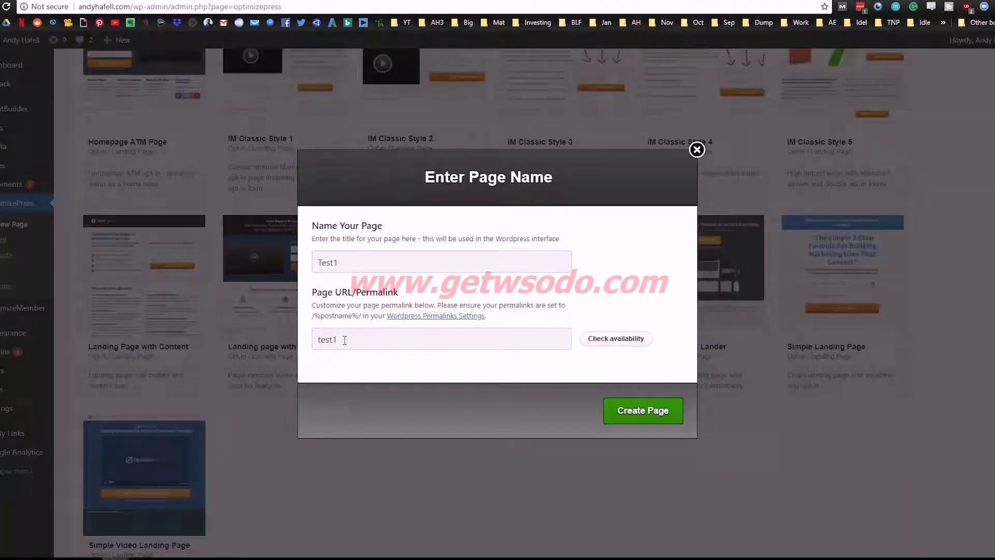
{"action": "left_click", "coordinate": [390, 373]}
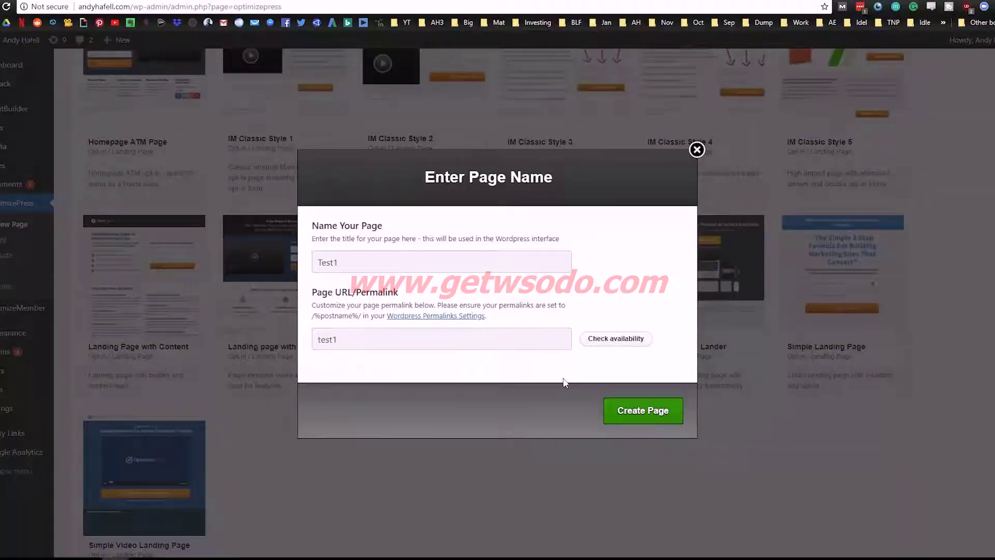
{"action": "left_click", "coordinate": [616, 343]}
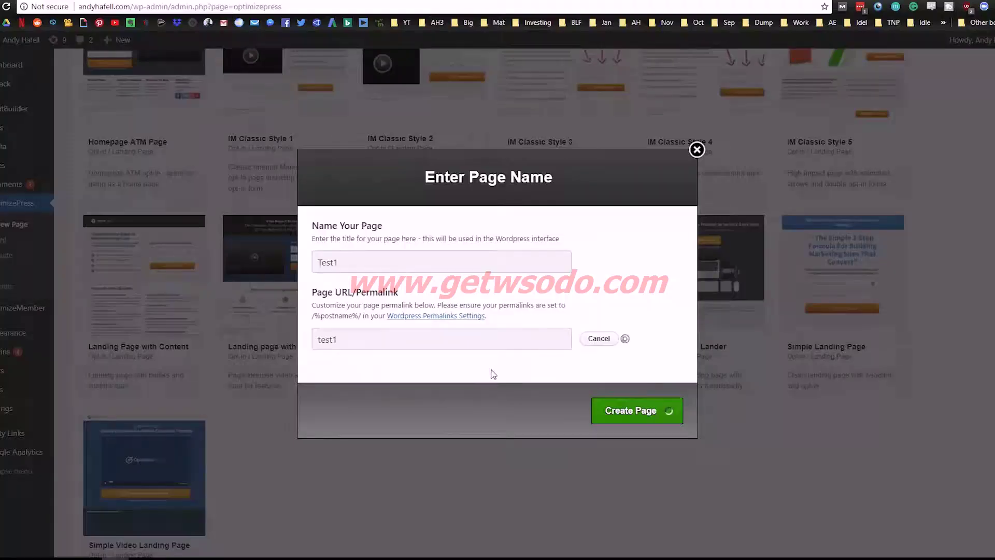
{"action": "left_click", "coordinate": [626, 409]}
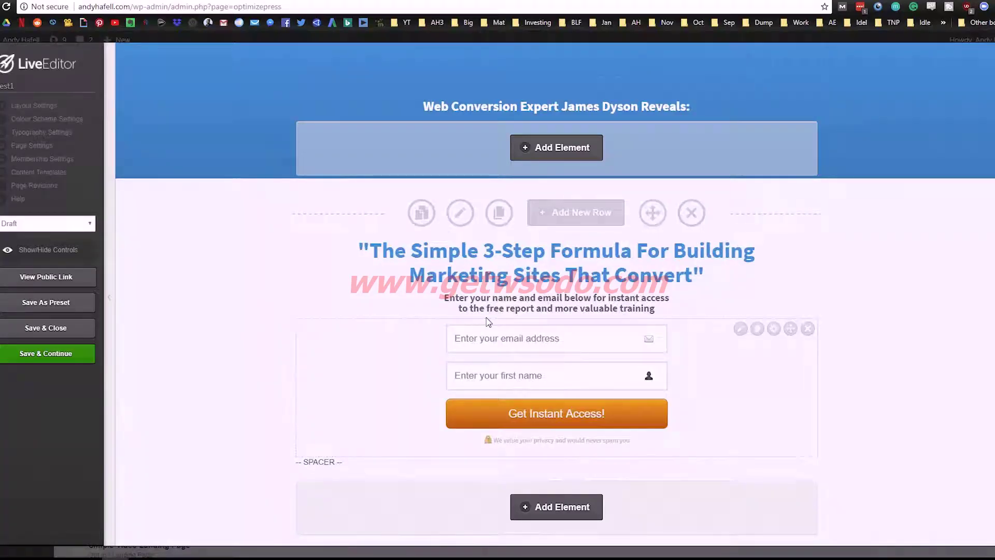
{"action": "scroll", "coordinate": [487, 318], "scroll_direction": "down", "scroll_amount": 3}
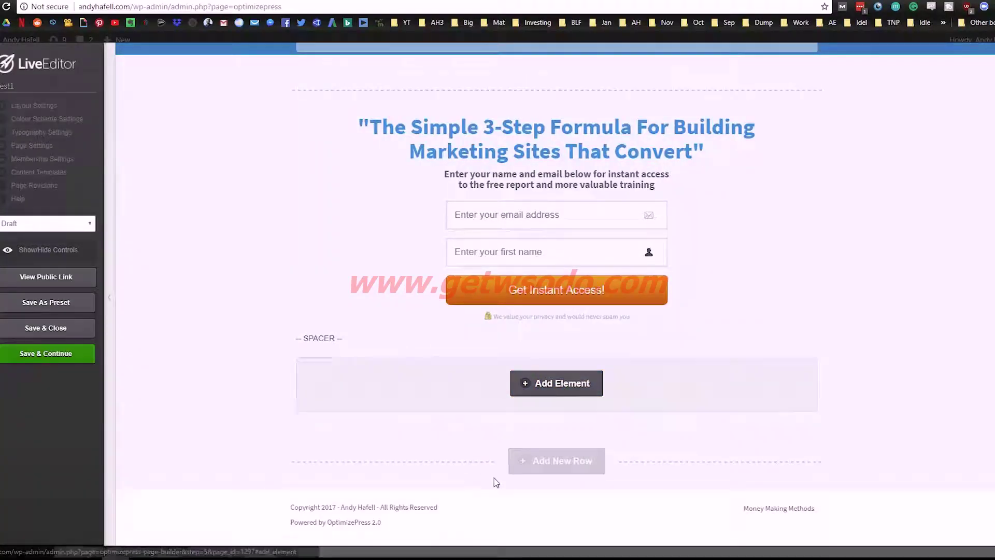
Step: Review the simple, complex and feature-area layouts offered for a new row, and pick the 1 Column layout
{"action": "left_click", "coordinate": [558, 466]}
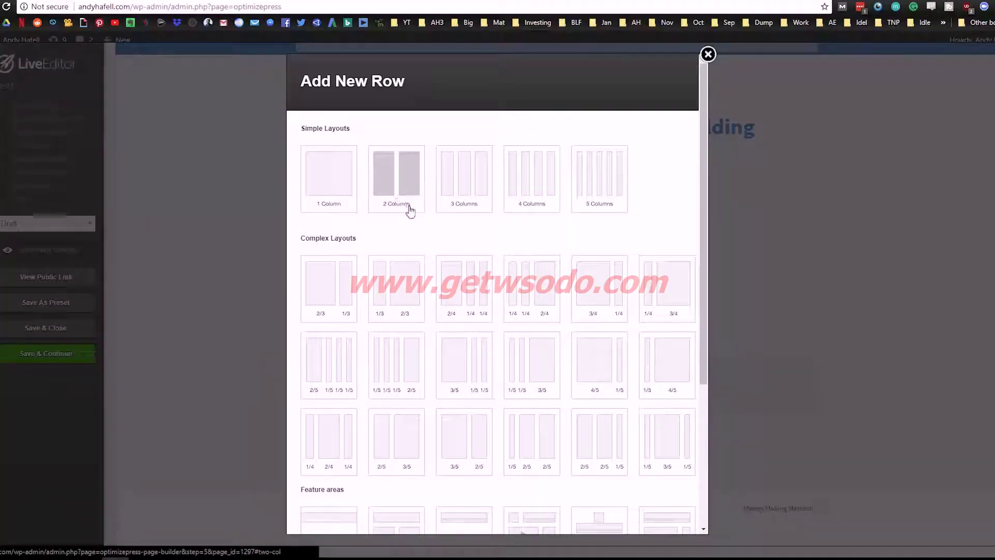
{"action": "scroll", "coordinate": [526, 342], "scroll_direction": "down", "scroll_amount": 3}
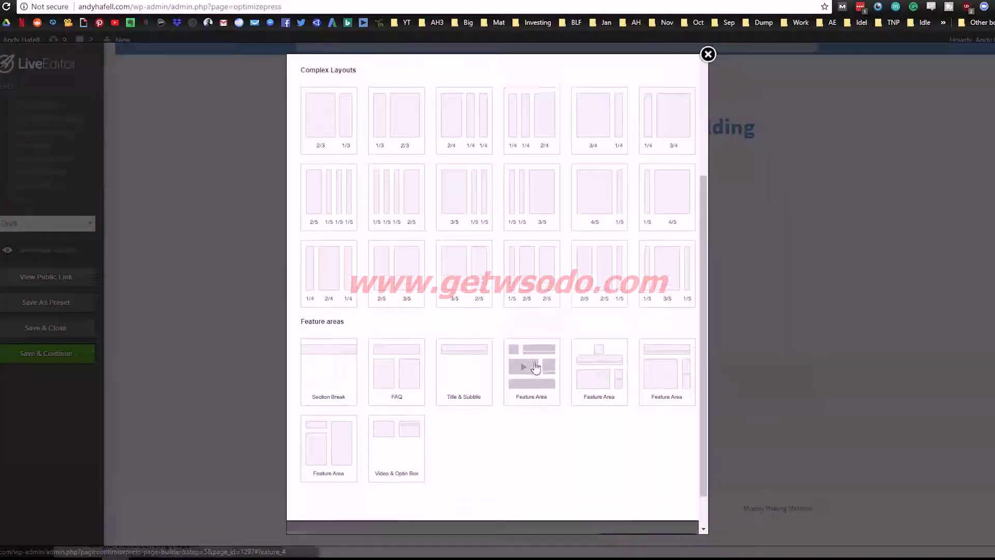
{"action": "scroll", "coordinate": [537, 340], "scroll_direction": "down", "scroll_amount": 1}
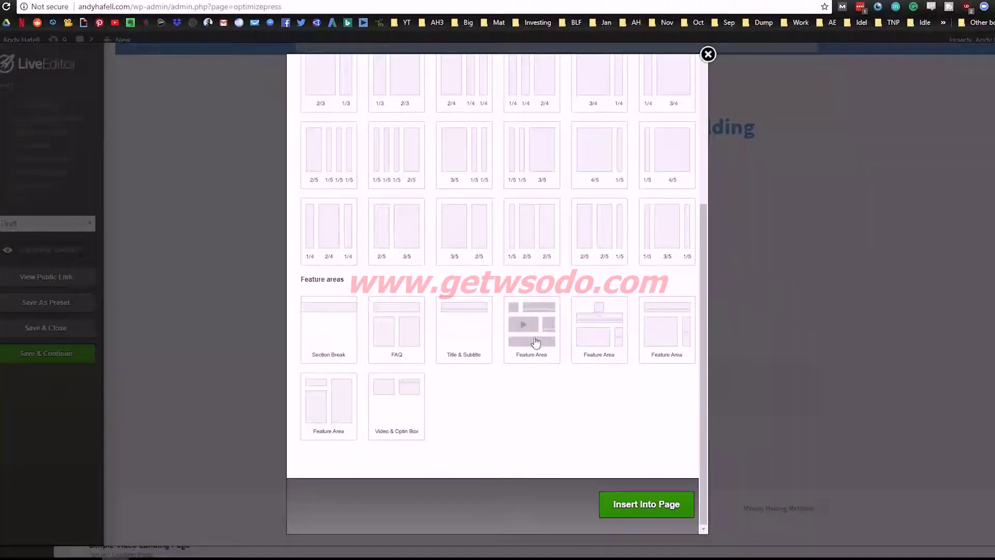
{"action": "scroll", "coordinate": [534, 352], "scroll_direction": "up", "scroll_amount": 4}
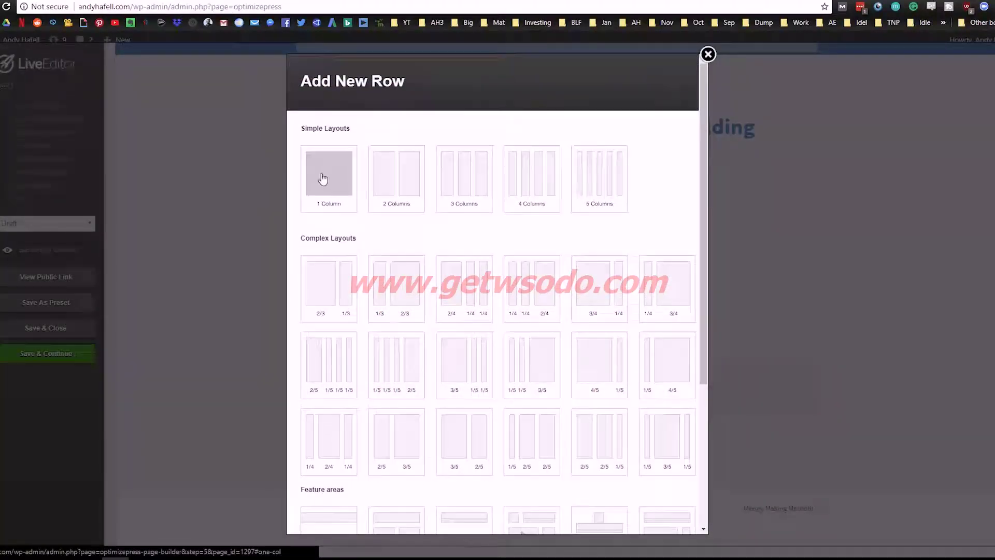
{"action": "left_click", "coordinate": [327, 186]}
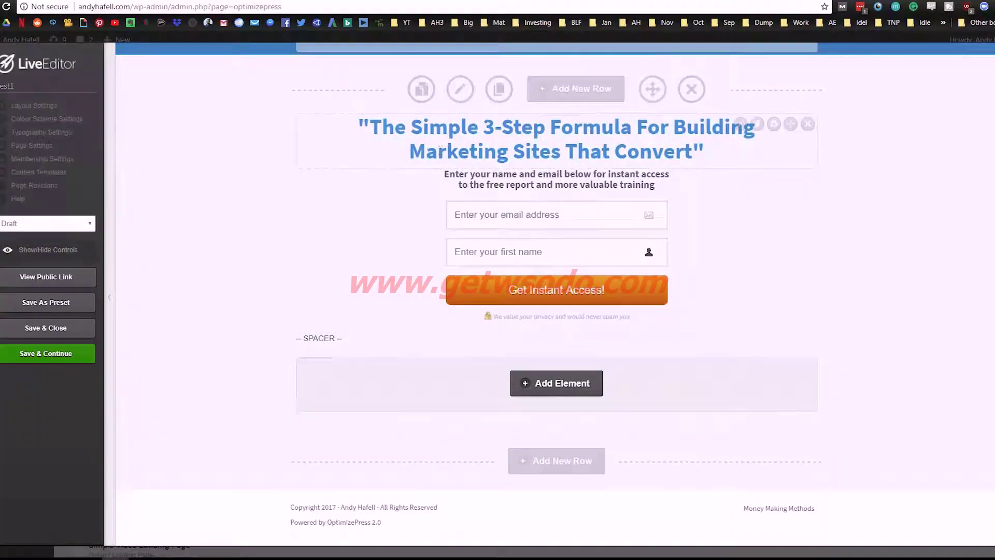
Step: Open the element library from the empty area below the opt-in form and search it for "image"
{"action": "left_click", "coordinate": [554, 384]}
{"action": "scroll", "coordinate": [667, 218], "scroll_direction": "up", "scroll_amount": 7}
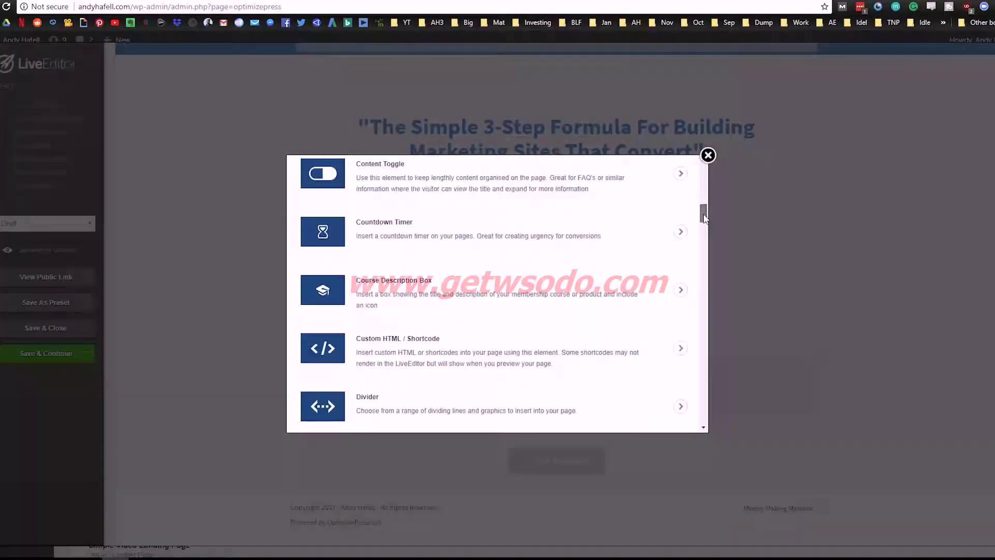
{"action": "left_click_drag", "start_coordinate": [706, 199], "coordinate": [628, 189]}
{"action": "left_click", "coordinate": [470, 232]}
{"action": "type", "text": "image"}
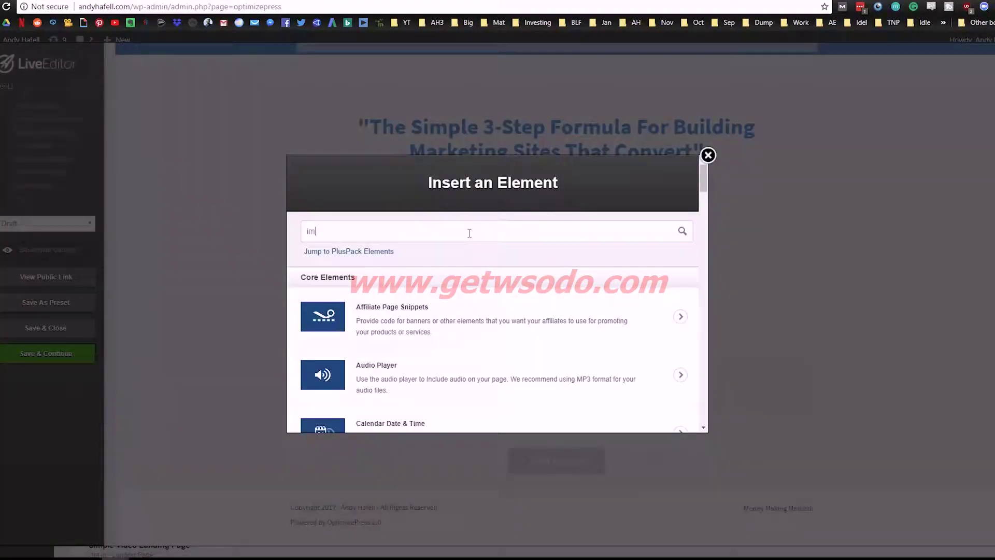
{"action": "scroll", "coordinate": [390, 386], "scroll_direction": "down", "scroll_amount": 1}
Step: Search the element library for video elements instead
{"action": "double_click", "coordinate": [381, 186]}
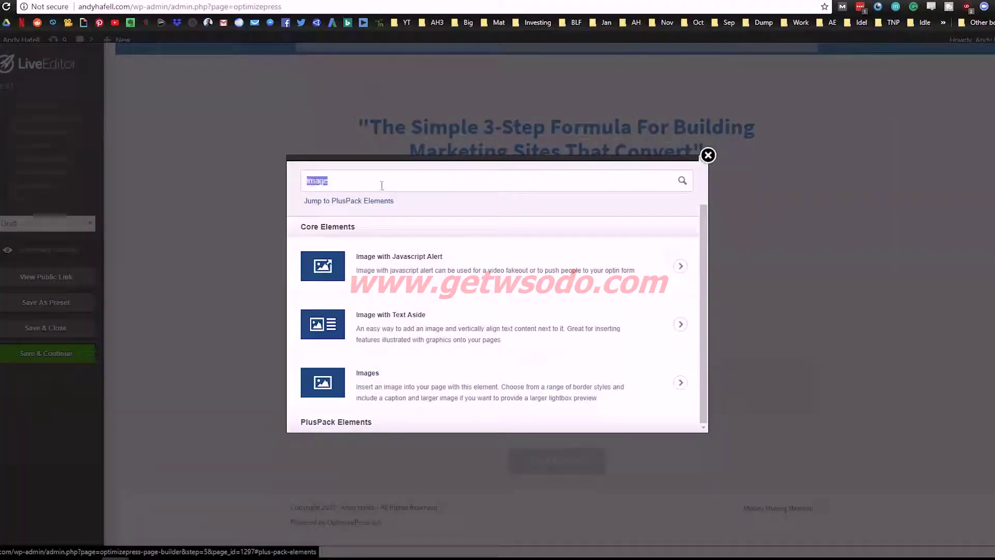
{"action": "type", "text": "vide"}
{"action": "scroll", "coordinate": [477, 305], "scroll_direction": "down", "scroll_amount": 2}
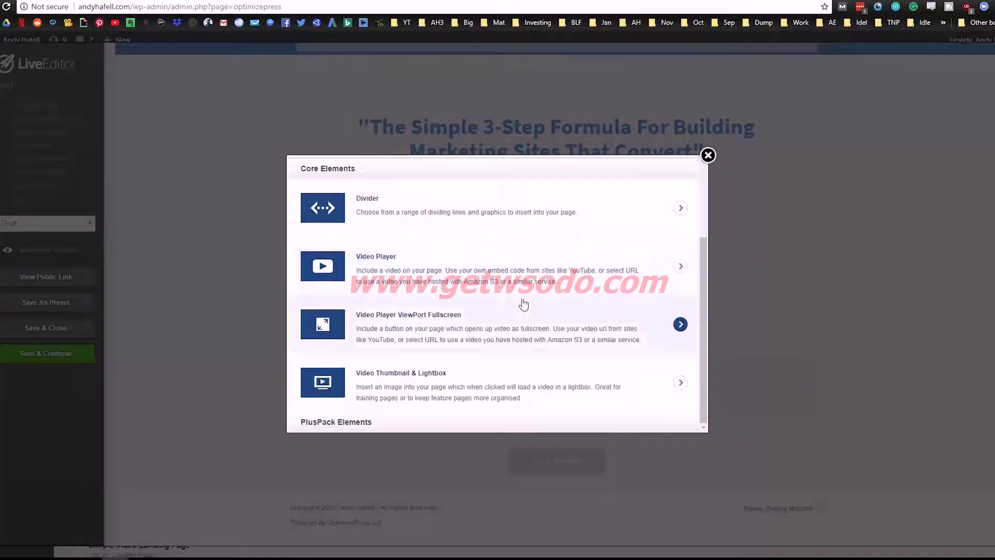
Step: Choose the Video Player element, review its YouTube URL and dimension options, and close the dialog without inserting it
{"action": "left_click", "coordinate": [412, 275]}
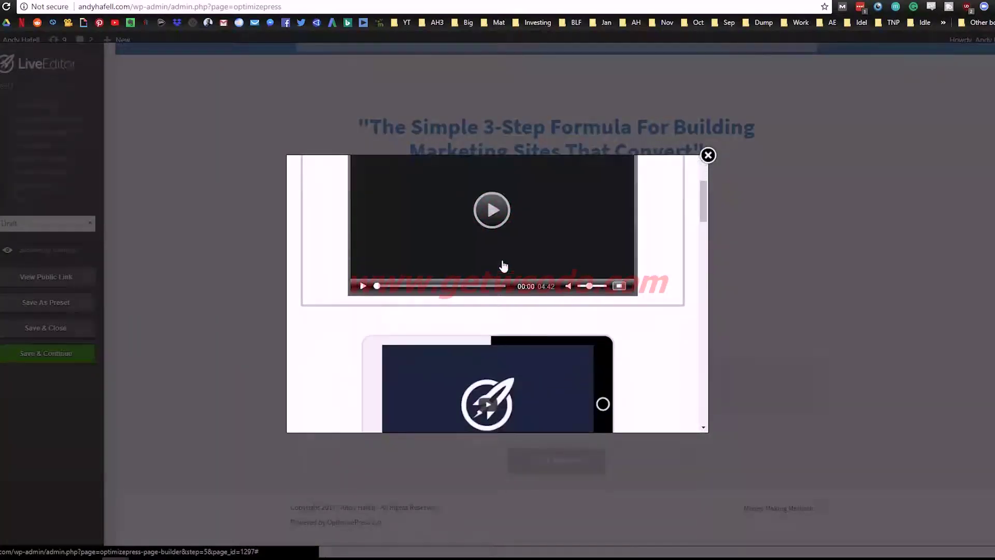
{"action": "scroll", "coordinate": [495, 270], "scroll_direction": "up", "scroll_amount": 1}
{"action": "left_click", "coordinate": [466, 271]}
{"action": "scroll", "coordinate": [383, 311], "scroll_direction": "down", "scroll_amount": 1}
{"action": "left_click", "coordinate": [400, 249]}
{"action": "left_click", "coordinate": [417, 287]}
{"action": "scroll", "coordinate": [355, 280], "scroll_direction": "down", "scroll_amount": 2}
{"action": "left_click", "coordinate": [378, 208]}
{"action": "scroll", "coordinate": [411, 345], "scroll_direction": "up", "scroll_amount": 2}
{"action": "scroll", "coordinate": [385, 325], "scroll_direction": "down", "scroll_amount": 2}
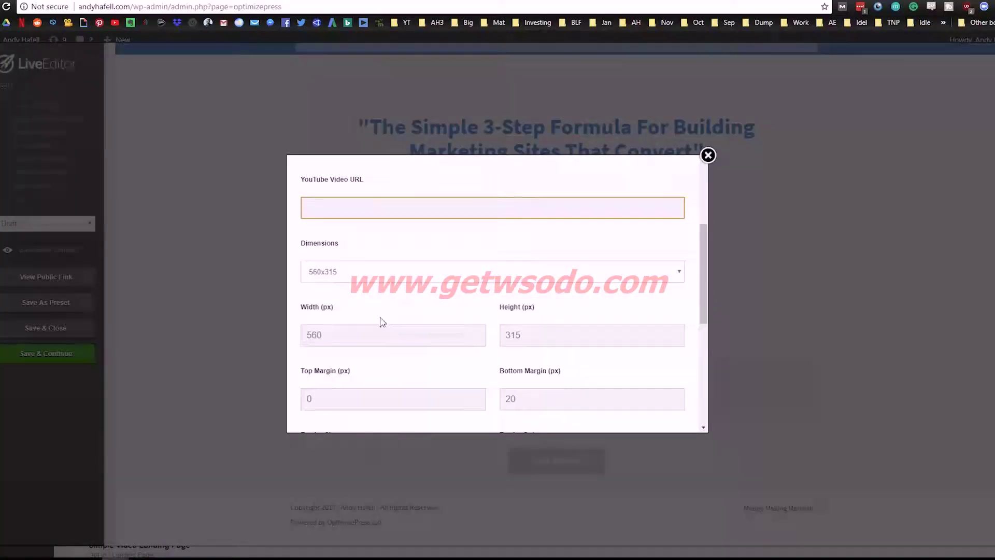
{"action": "left_click", "coordinate": [364, 273]}
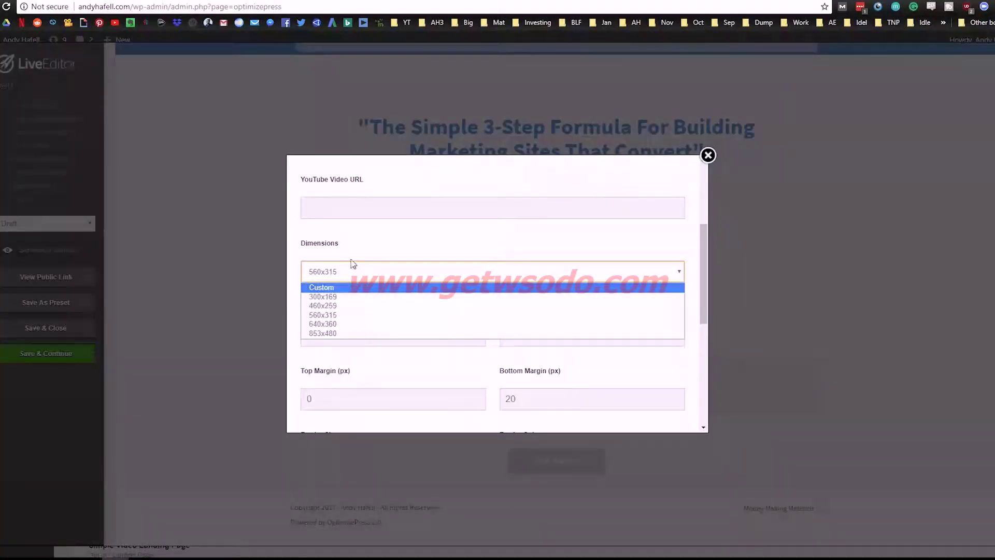
{"action": "left_click", "coordinate": [374, 243]}
{"action": "left_click", "coordinate": [709, 156]}
{"action": "scroll", "coordinate": [674, 233], "scroll_direction": "up", "scroll_amount": 3}
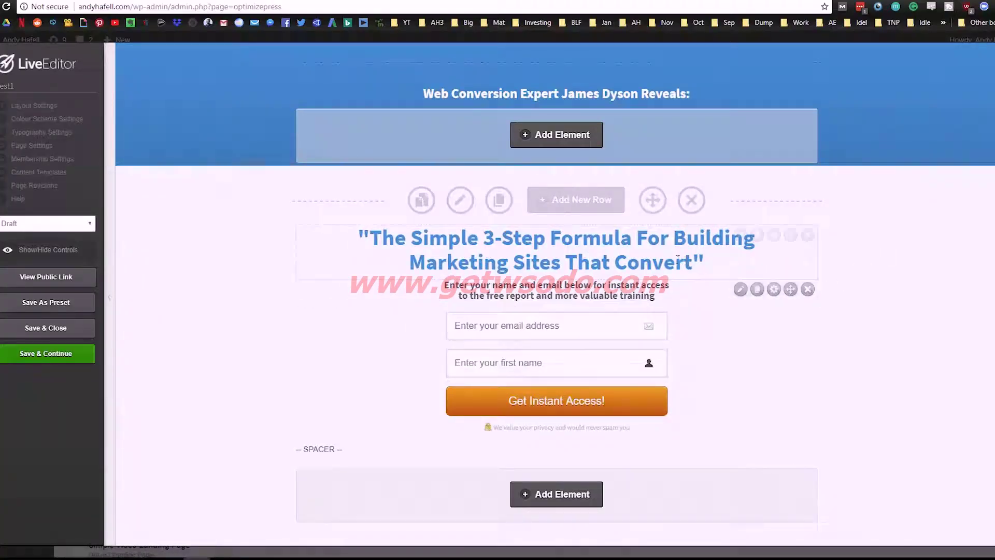
Step: Bring up an Evernote note beside the page and write the lines "Want pizza" and "get pizza"
{"action": "left_click_drag", "start_coordinate": [994, 65], "coordinate": [658, 62]}
{"action": "type", "text": "Want pizza"}
{"action": "key", "text": "Return"}
{"action": "type", "text": "get pizza"}
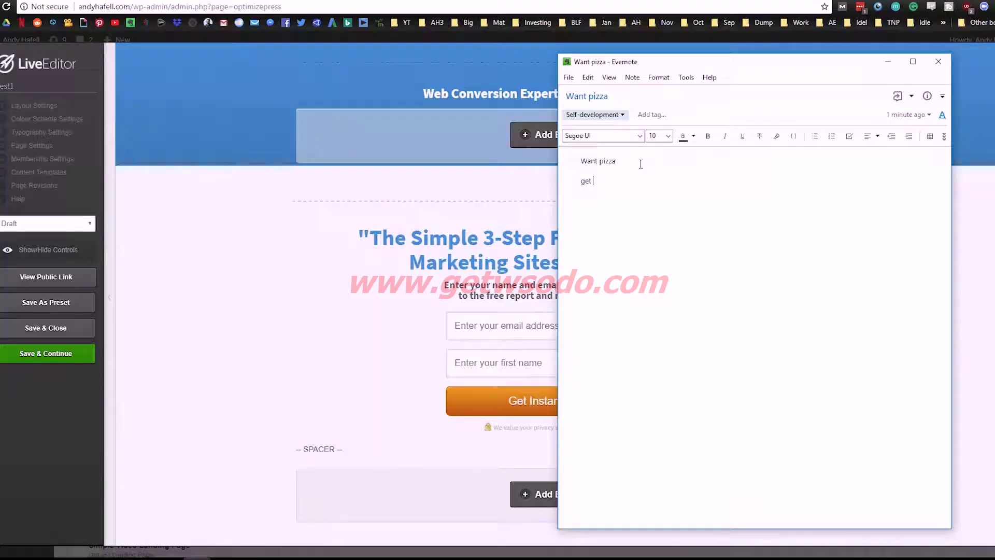
Step: Add the lines "Lightroom Presets", "Photo hacks" and "Photo tips" to the note and return to the LiveEditor page
{"action": "key", "text": "Return"}
{"action": "type", "text": "ghtroom Presets"}
{"action": "key", "text": "Return"}
{"action": "type", "text": "Photo hacks"}
{"action": "key", "text": "Return"}
{"action": "type", "text": "Photo ip"}
{"action": "key", "text": "BackSpace"}
{"action": "key", "text": "BackSpace"}
{"action": "type", "text": "tips"}
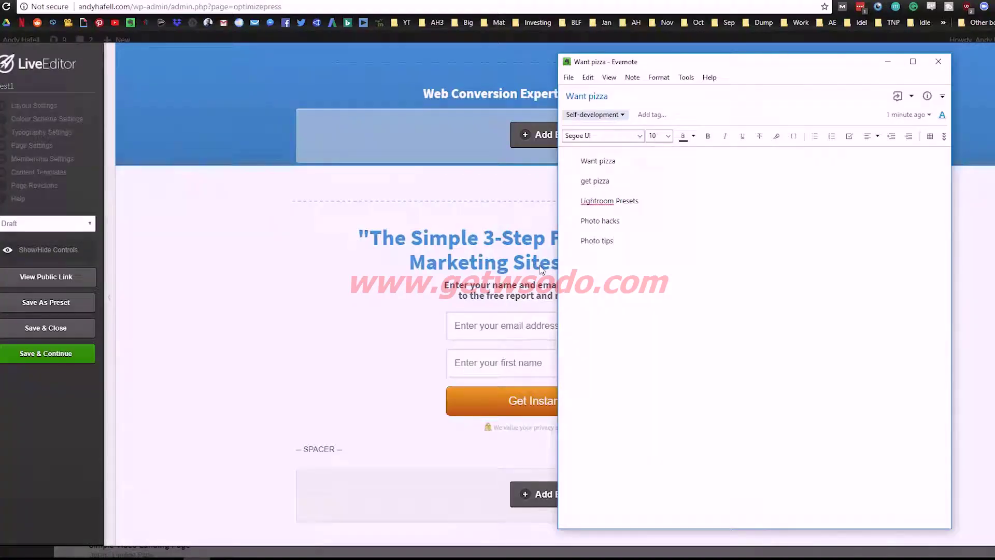
{"action": "left_click", "coordinate": [250, 272]}
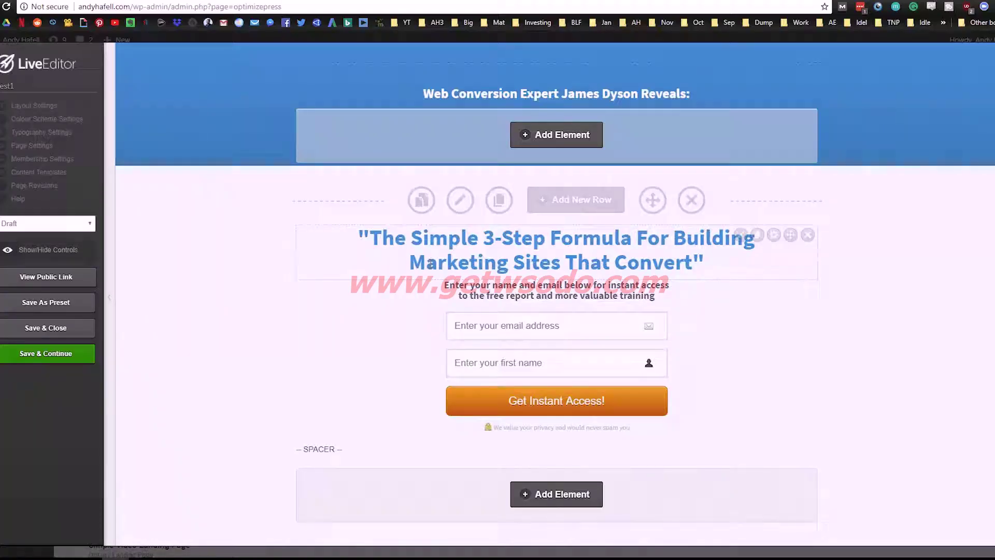
Step: Reopen the Evernote note and extend the "Want pizza" line with "- 10 favorite lightroom presets"
{"action": "mouse_move", "coordinate": [195, 555]}
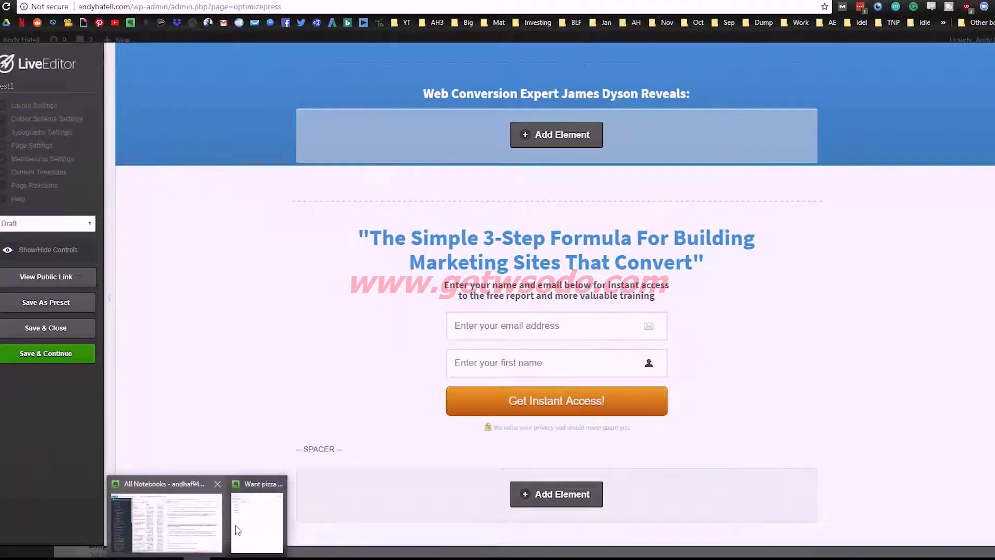
{"action": "left_click", "coordinate": [258, 510]}
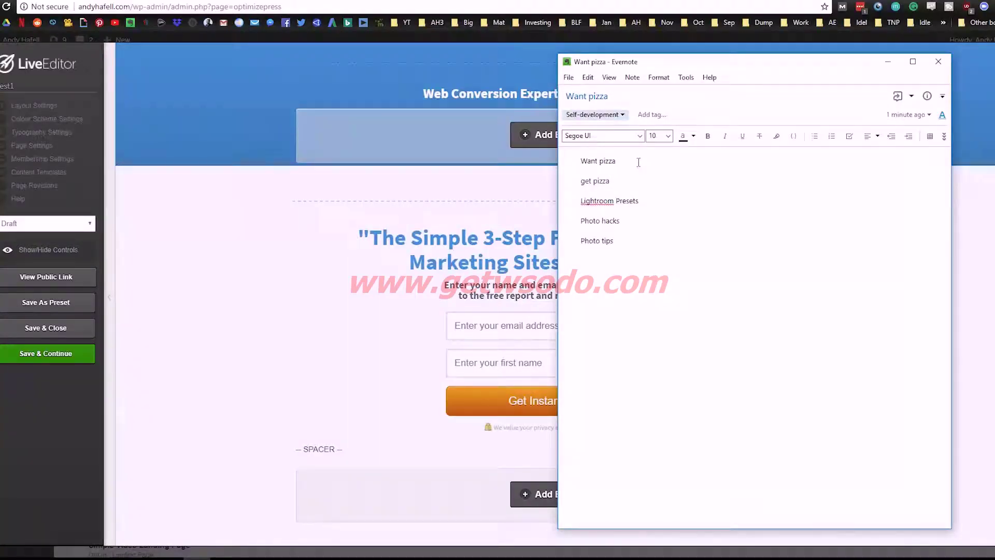
{"action": "type", "text": "10 l"}
{"action": "type", "text": "fa"}
{"action": "type", "text": "vorite lightroom presets"}
{"action": "left_click_drag", "start_coordinate": [622, 162], "coordinate": [721, 161]}
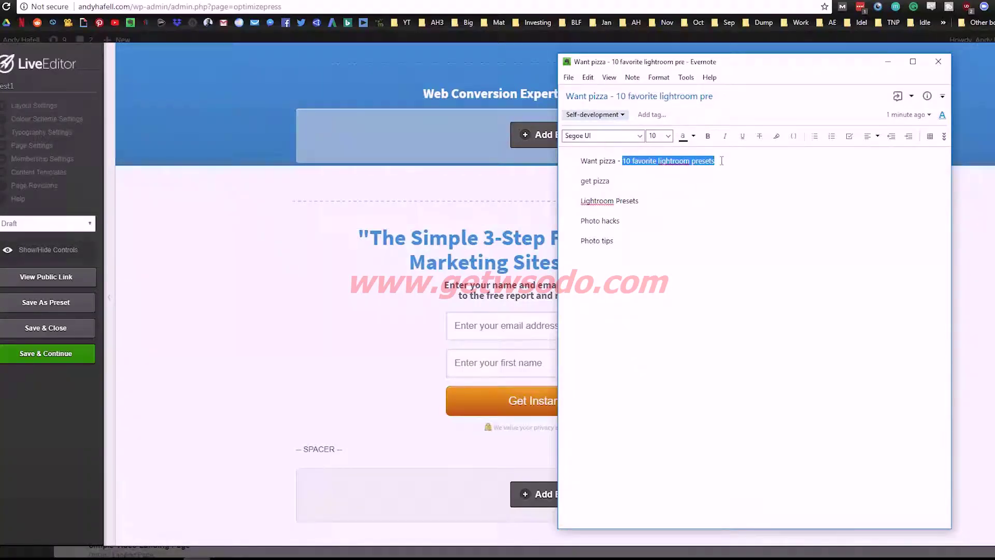
Step: Extend the note's "get pizza" line with "- Photo hacks" and return to the LiveEditor page
{"action": "left_click", "coordinate": [634, 183]}
{"action": "type", "text": "- "}
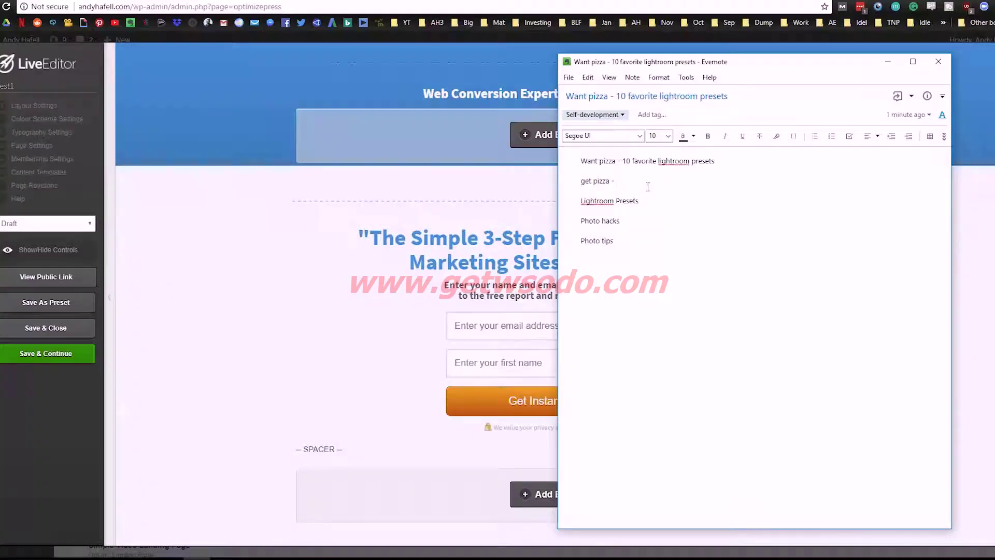
{"action": "type", "text": "Photo hacks"}
{"action": "left_click_drag", "start_coordinate": [622, 162], "coordinate": [719, 163]}
{"action": "left_click", "coordinate": [672, 195]}
{"action": "left_click_drag", "start_coordinate": [619, 182], "coordinate": [663, 181]}
{"action": "left_click", "coordinate": [240, 278]}
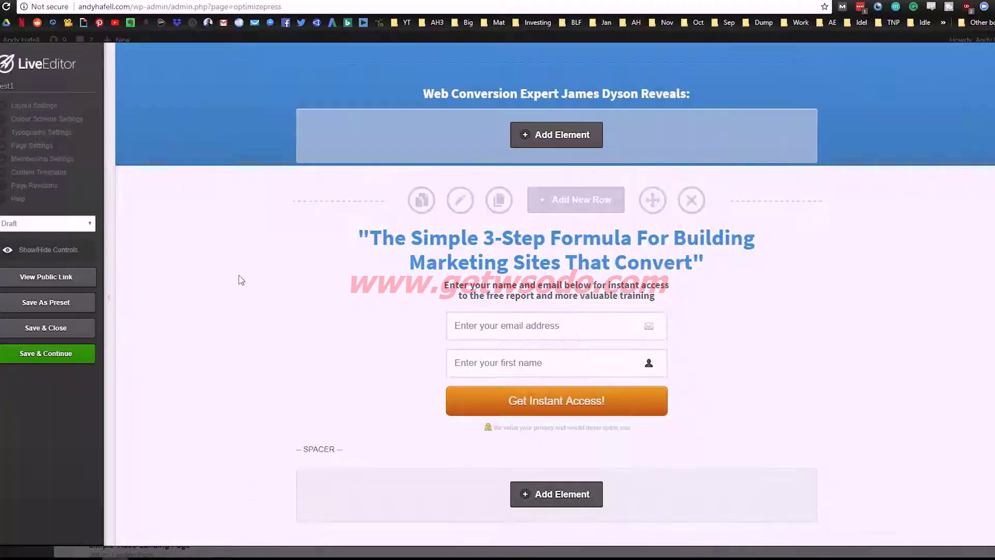
Step: Replace the main blue headline's text with "My 10 Favorite Lightroom Presets Will Make Your Photos 10x Better" in quotation marks
{"action": "left_click", "coordinate": [740, 235]}
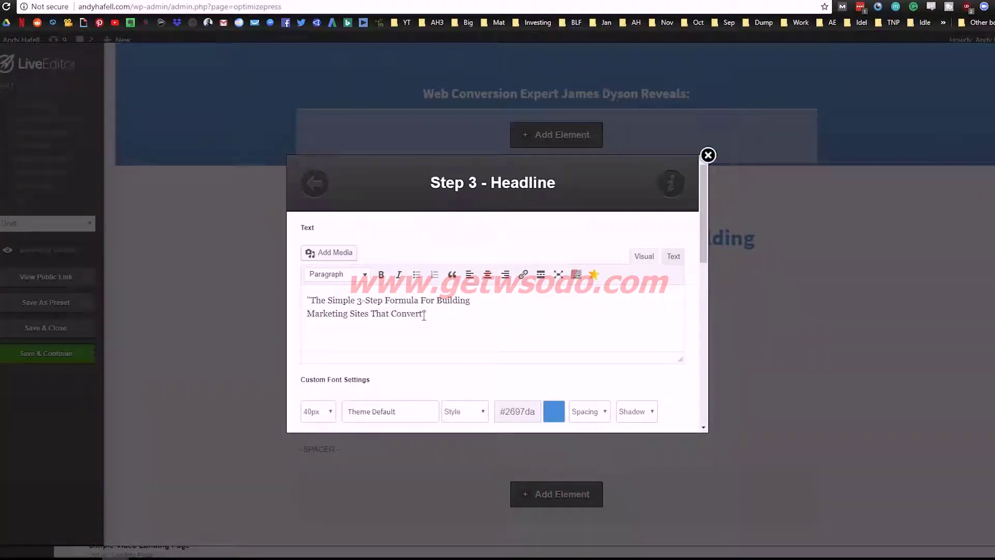
{"action": "left_click_drag", "start_coordinate": [427, 315], "coordinate": [310, 300]}
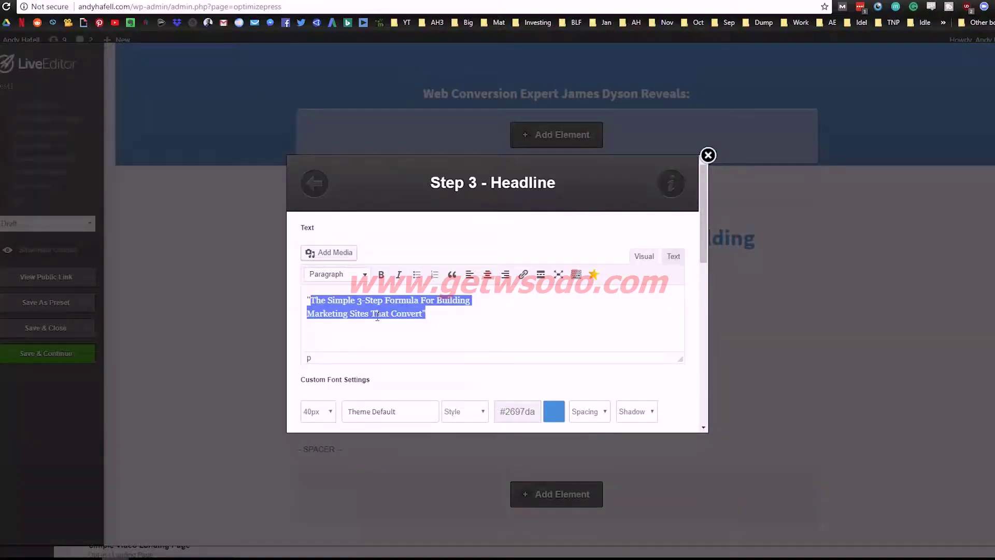
{"action": "type", "text": "My 10 Favorite Lightroom Presets Will Make Your Photos 10x Better\""}
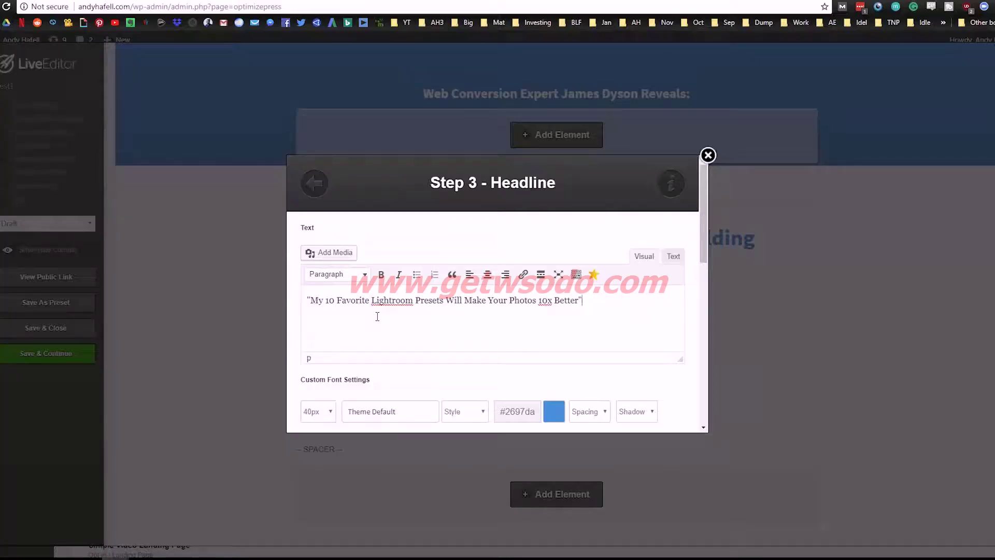
Step: Add the headlines "These 10 Lightroom Presets Will Make You A Better Photographer" and "The 10 Lightroom Presets I Use Every Single Day" on separate lines
{"action": "key", "text": "Return"}
{"action": "type", "text": "\"These 10 Lightroom Presets Will Make You A Better Photographer\""}
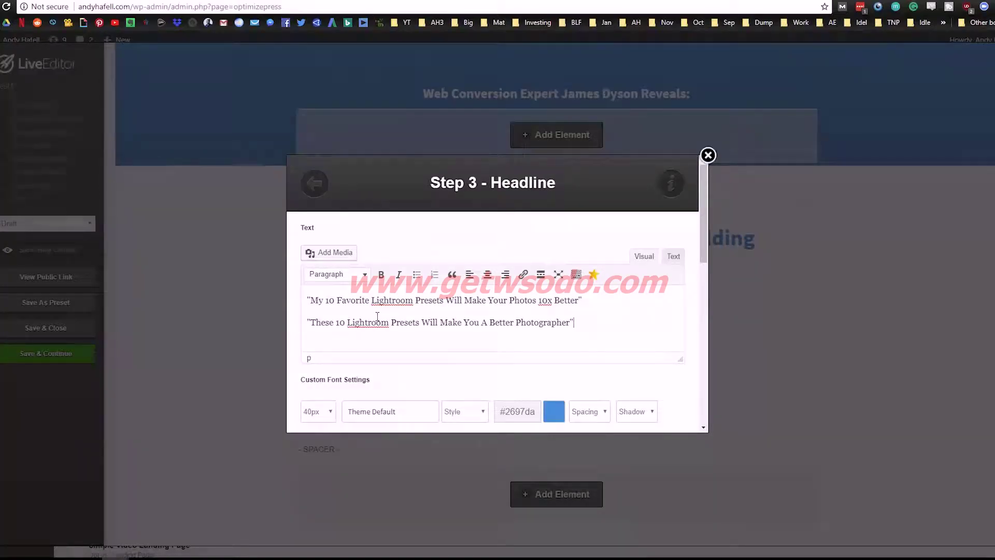
{"action": "key", "text": "Return"}
{"action": "type", "text": "\""}
{"action": "type", "text": "The 10 Lightroom Presets I Use Every Single Day\""}
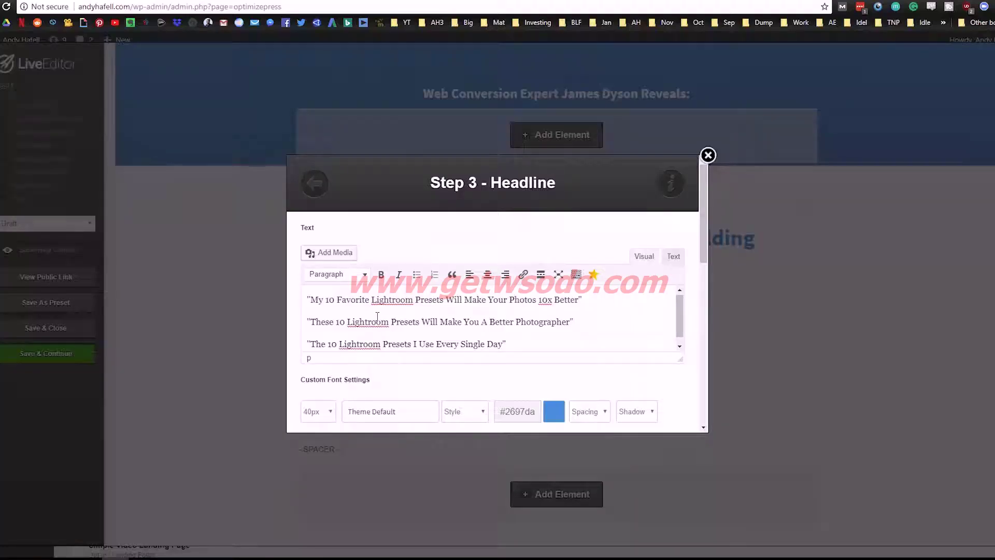
Step: Add a fourth headline, "These 10 Lightroom Presets Makes It Easy To Take Breathtaking Photographs", and enlarge the text box to show all lines
{"action": "key", "text": "Return"}
{"action": "type", "text": "\""}
{"action": "type", "text": "These 10 Lightroom Presets Makes It Easy To Take Breathtaking Photographs\""}
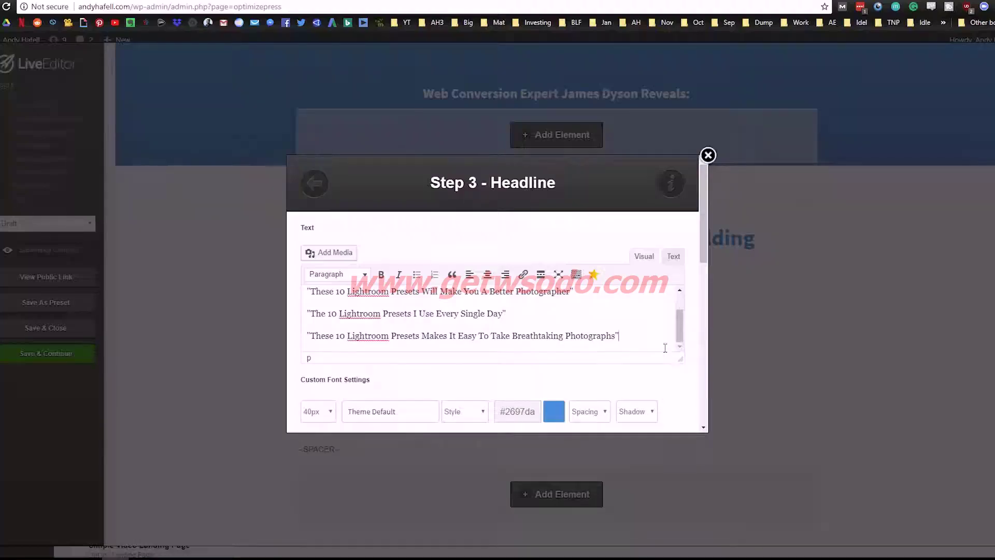
{"action": "left_click_drag", "start_coordinate": [680, 358], "coordinate": [679, 414]}
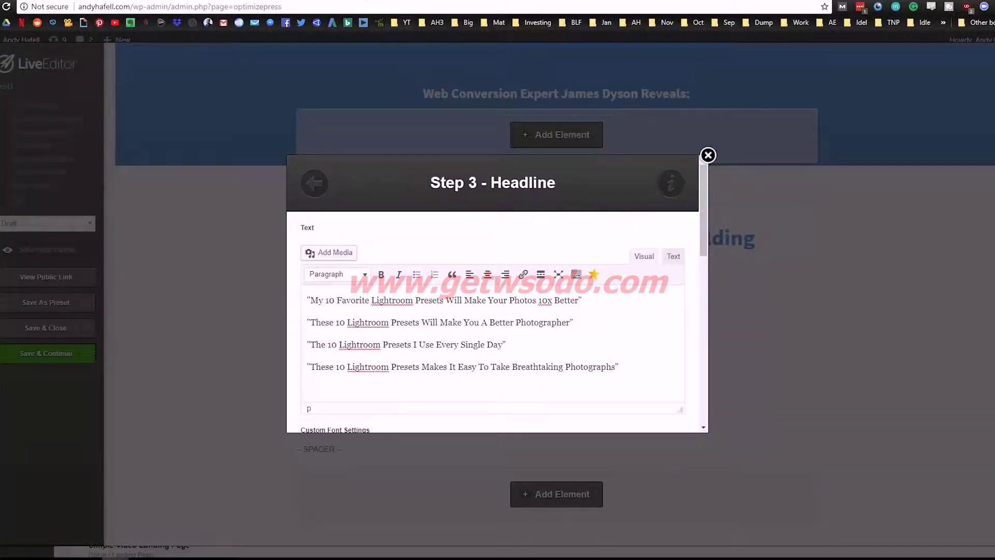
Step: Search YouTube for "10 Lightroom presets" and examine the result titles for headline wording
{"action": "left_click", "coordinate": [408, 1]}
{"action": "left_click", "coordinate": [114, 22]}
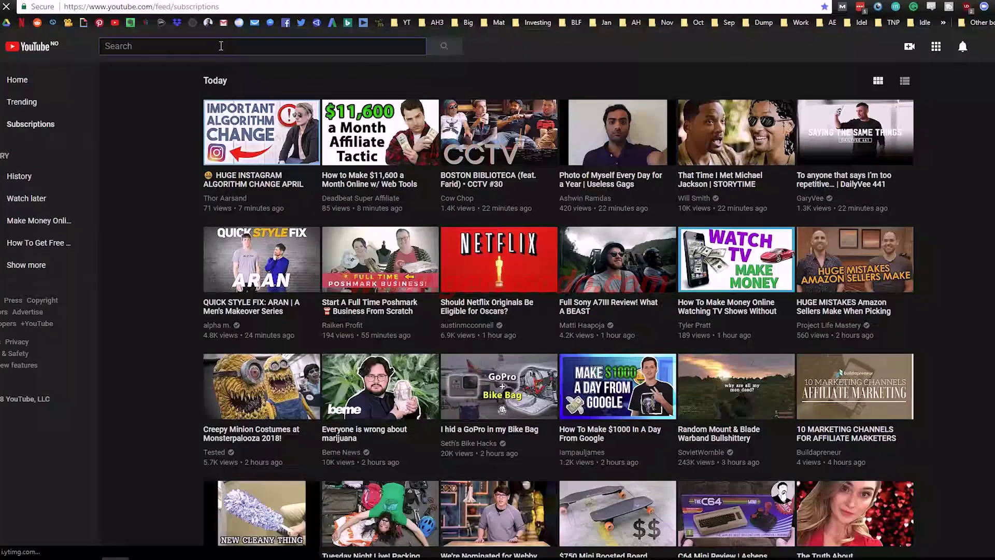
{"action": "left_click", "coordinate": [221, 46]}
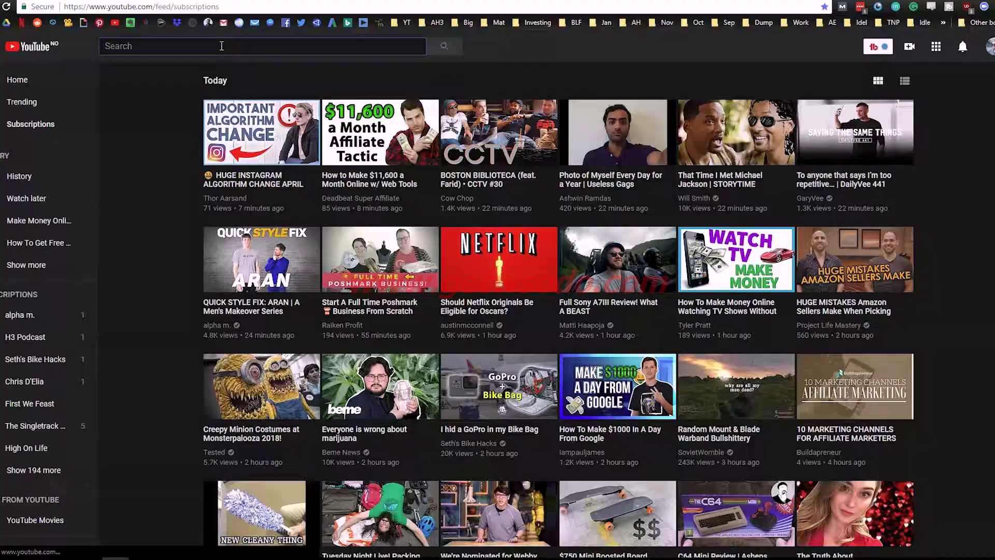
{"action": "type", "text": "10 li"}
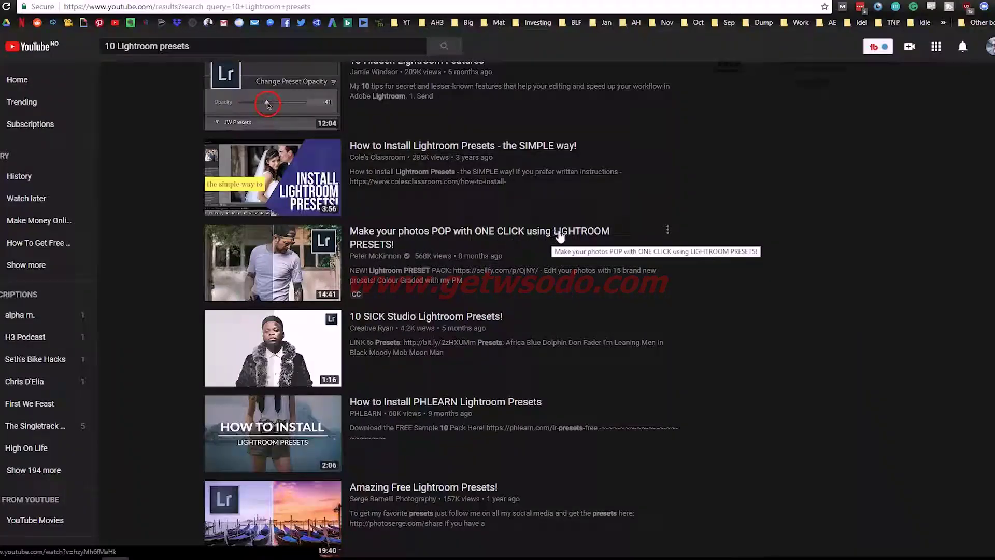
{"action": "scroll", "coordinate": [432, 263], "scroll_direction": "down", "scroll_amount": 1}
{"action": "scroll", "coordinate": [431, 261], "scroll_direction": "down", "scroll_amount": 1}
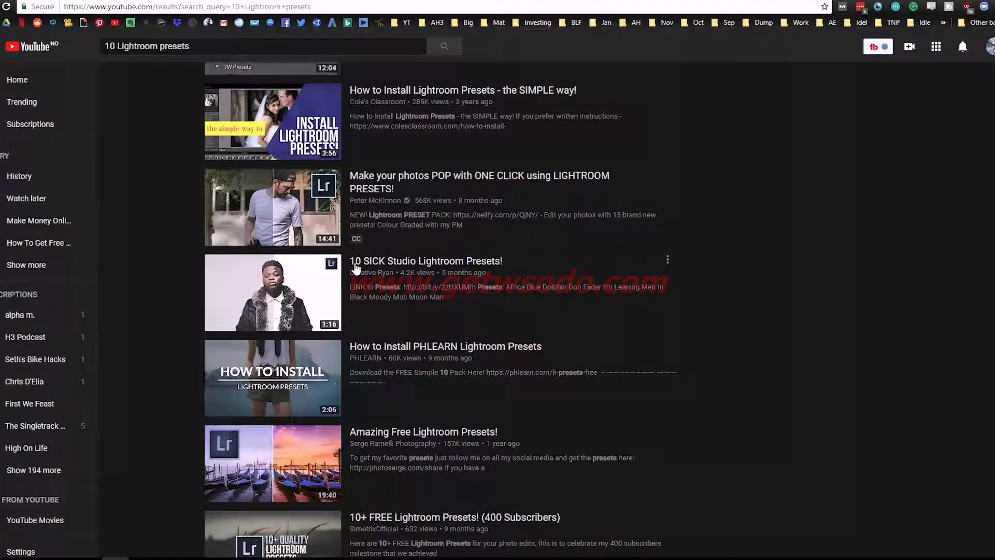
{"action": "scroll", "coordinate": [495, 269], "scroll_direction": "down", "scroll_amount": 1}
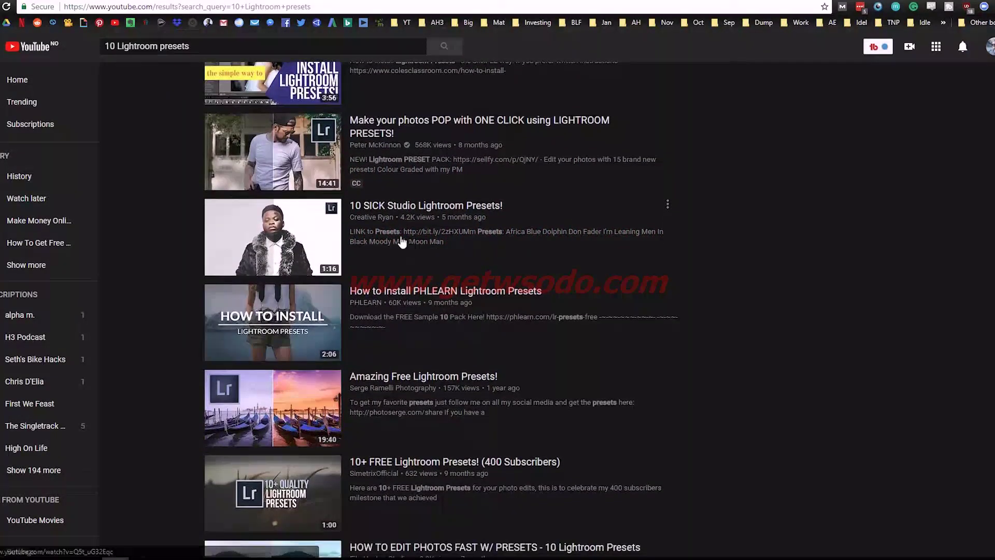
{"action": "scroll", "coordinate": [440, 230], "scroll_direction": "down", "scroll_amount": 2}
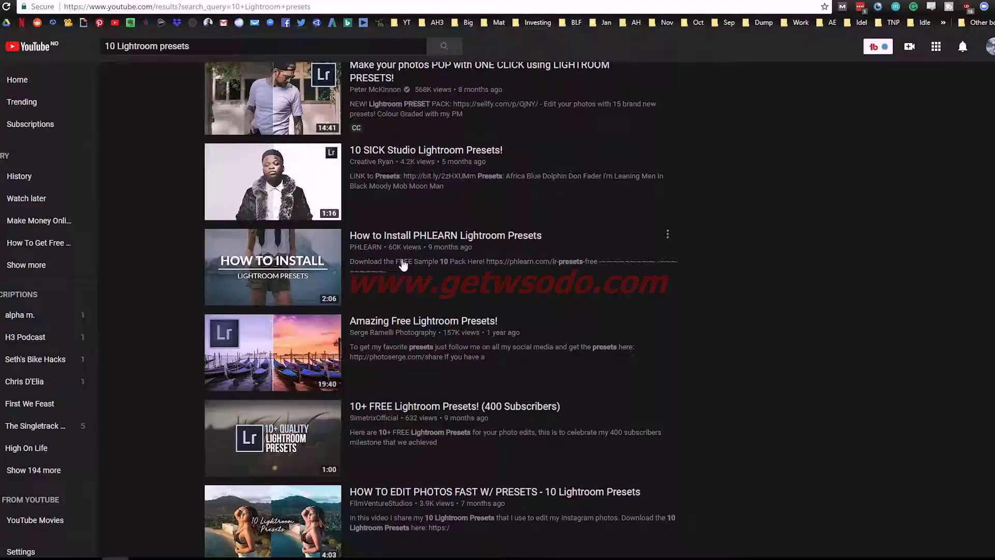
{"action": "scroll", "coordinate": [424, 298], "scroll_direction": "down", "scroll_amount": 3}
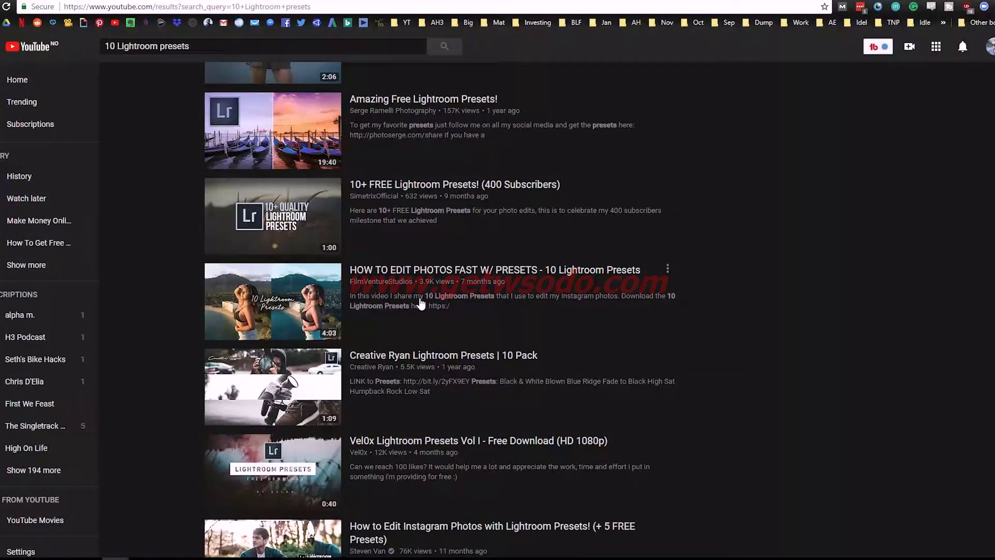
Step: Switch to the Evernote note and complete the "How to ____ Without ___" headline formula with "(Time, Hard)"
{"action": "scroll", "coordinate": [426, 303], "scroll_direction": "down", "scroll_amount": 1}
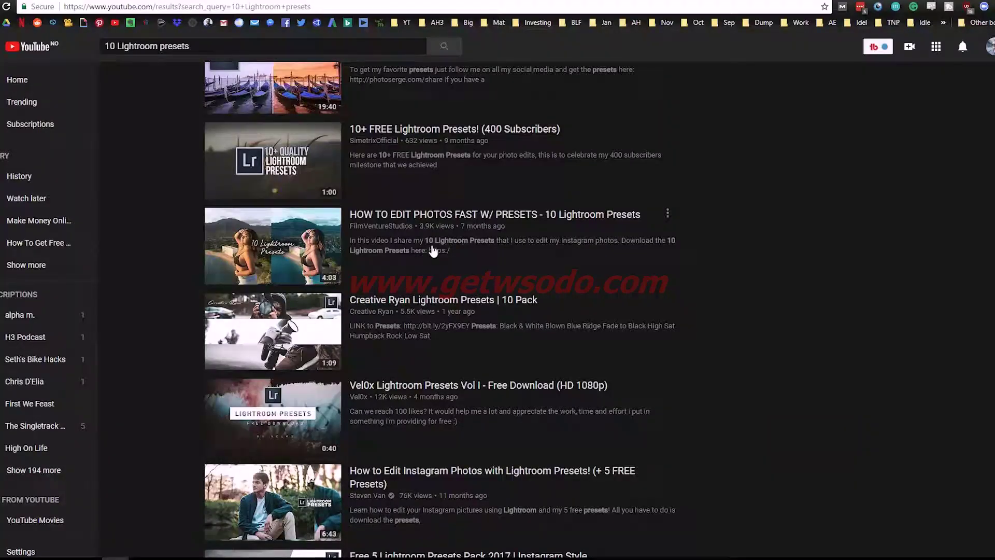
{"action": "scroll", "coordinate": [433, 251], "scroll_direction": "down", "scroll_amount": 5}
{"action": "key", "text": "alt+Tab"}
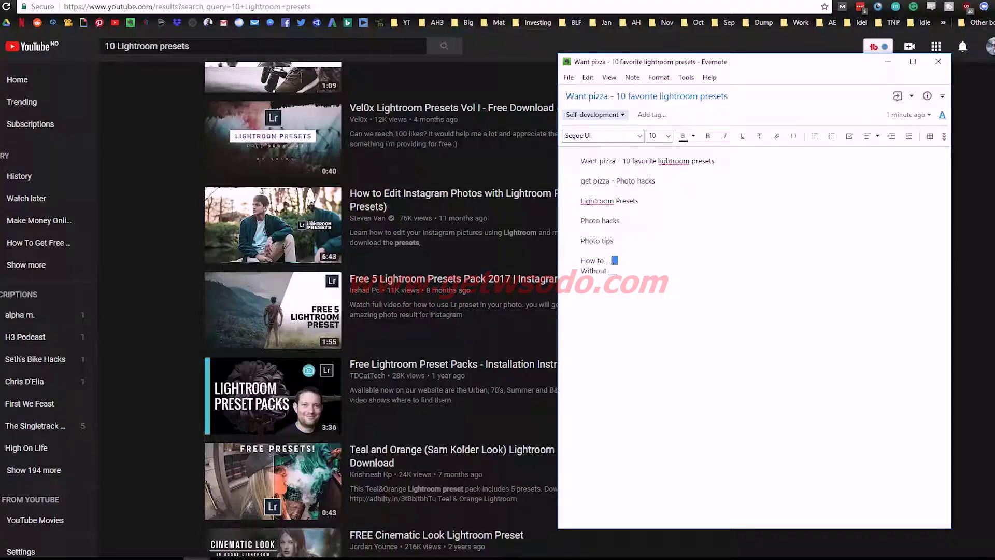
{"action": "left_click", "coordinate": [593, 275]}
{"action": "left_click_drag", "start_coordinate": [609, 274], "coordinate": [623, 272]}
{"action": "left_click", "coordinate": [636, 271]}
{"action": "left_click_drag", "start_coordinate": [582, 262], "coordinate": [617, 259]}
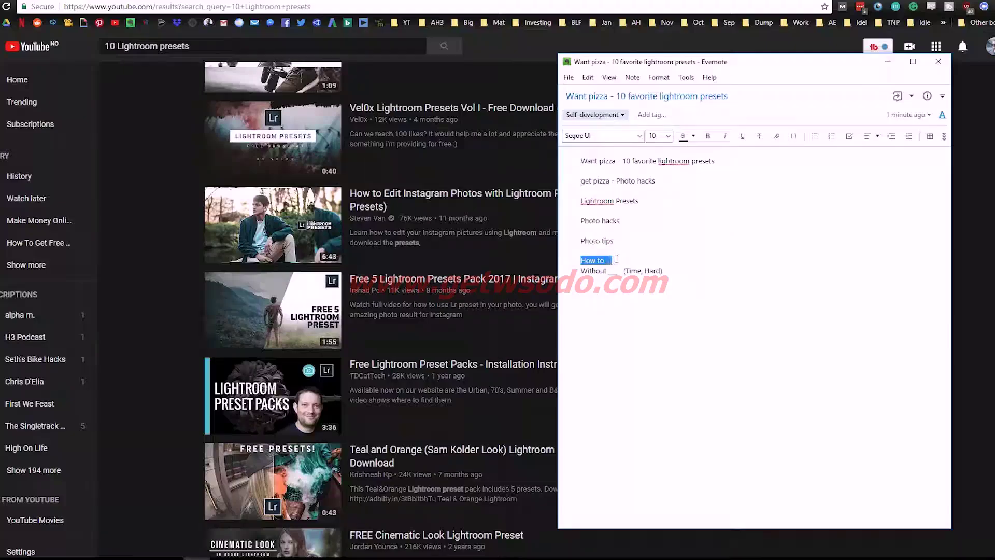
{"action": "left_click", "coordinate": [613, 294]}
{"action": "left_click_drag", "start_coordinate": [582, 270], "coordinate": [617, 270]}
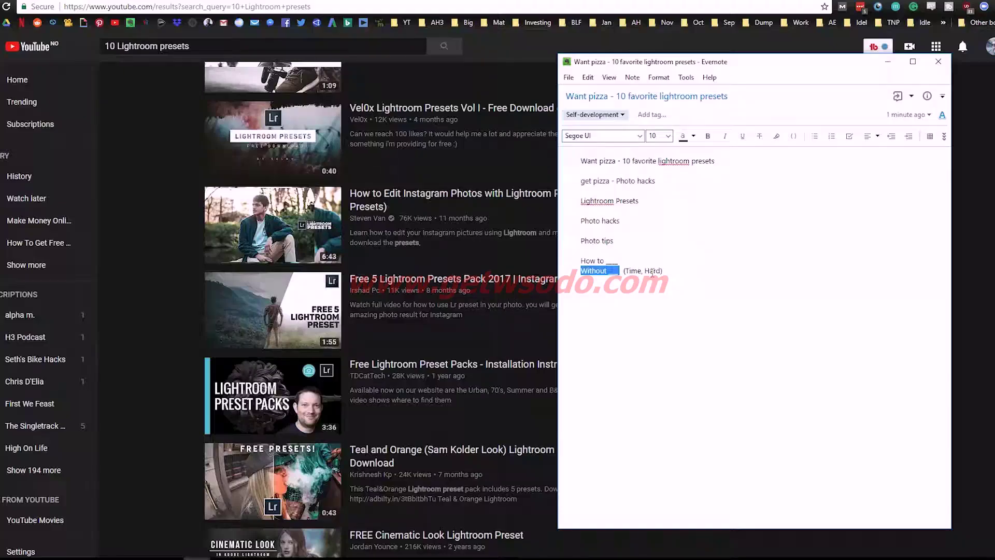
Step: Return to the YouTube results and compare the top video titles with the "How to" formula in the Evernote note
{"action": "left_click", "coordinate": [163, 240]}
{"action": "scroll", "coordinate": [161, 233], "scroll_direction": "up", "scroll_amount": 6}
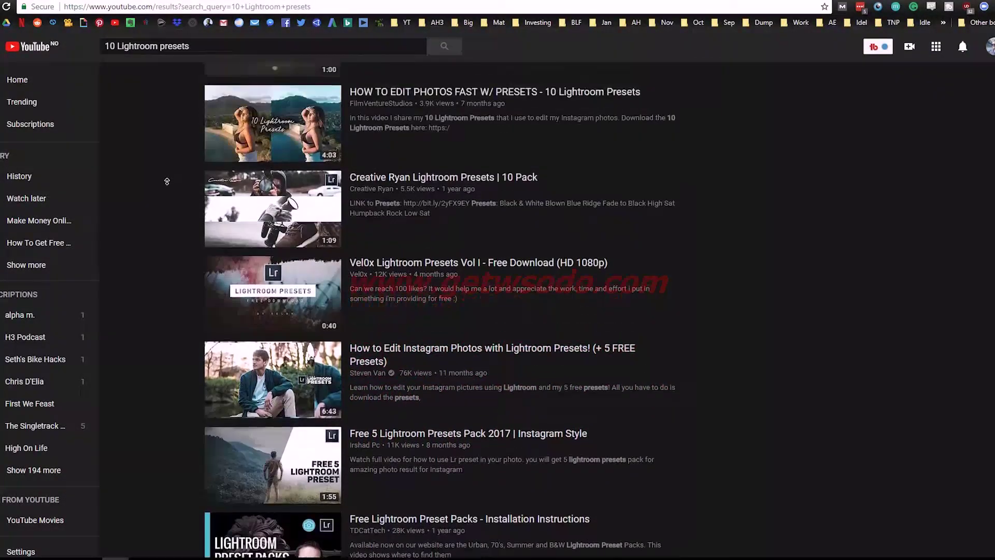
{"action": "scroll", "coordinate": [157, 177], "scroll_direction": "up", "scroll_amount": 9}
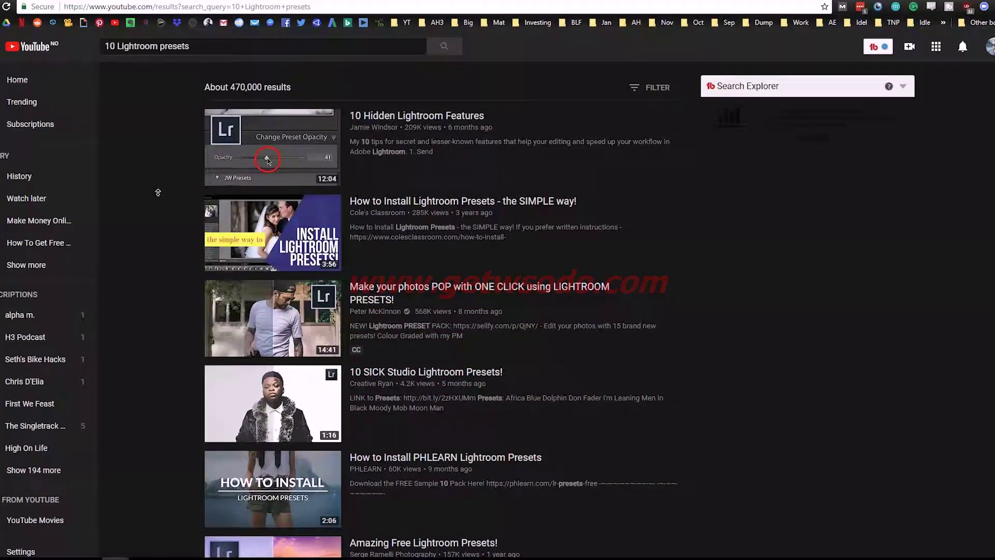
{"action": "scroll", "coordinate": [162, 210], "scroll_direction": "down", "scroll_amount": 2}
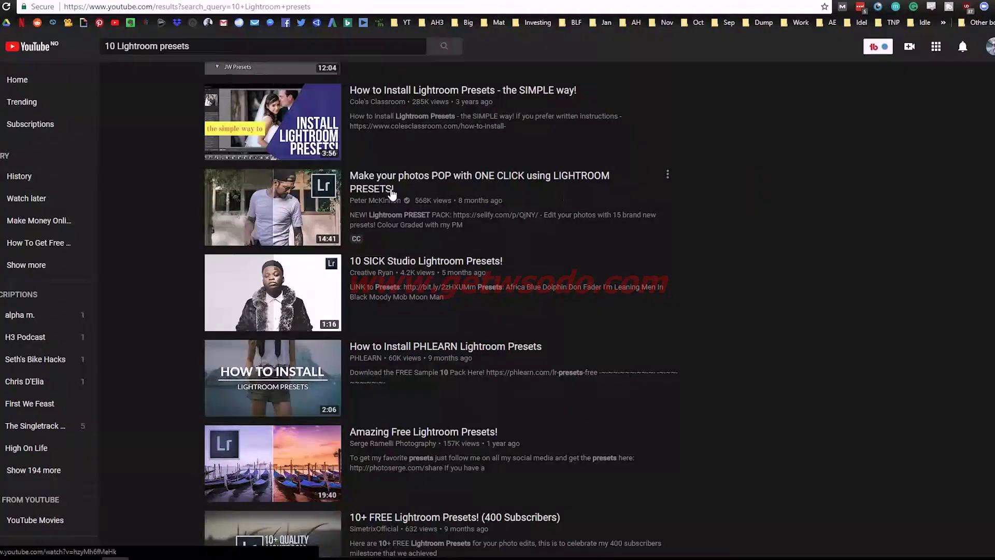
{"action": "key", "text": "alt+Tab"}
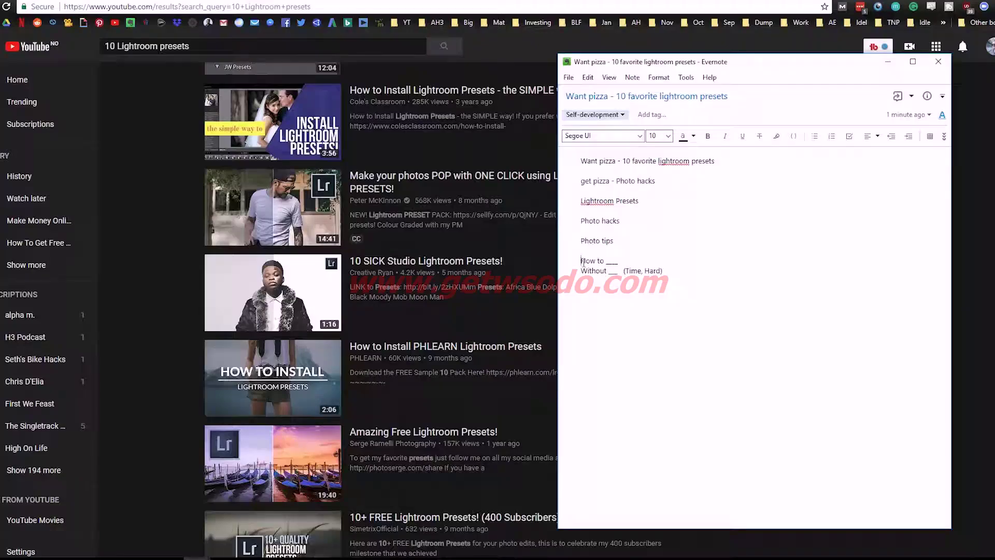
{"action": "left_click", "coordinate": [603, 262]}
{"action": "left_click_drag", "start_coordinate": [588, 262], "coordinate": [602, 261]}
{"action": "left_click", "coordinate": [669, 275]}
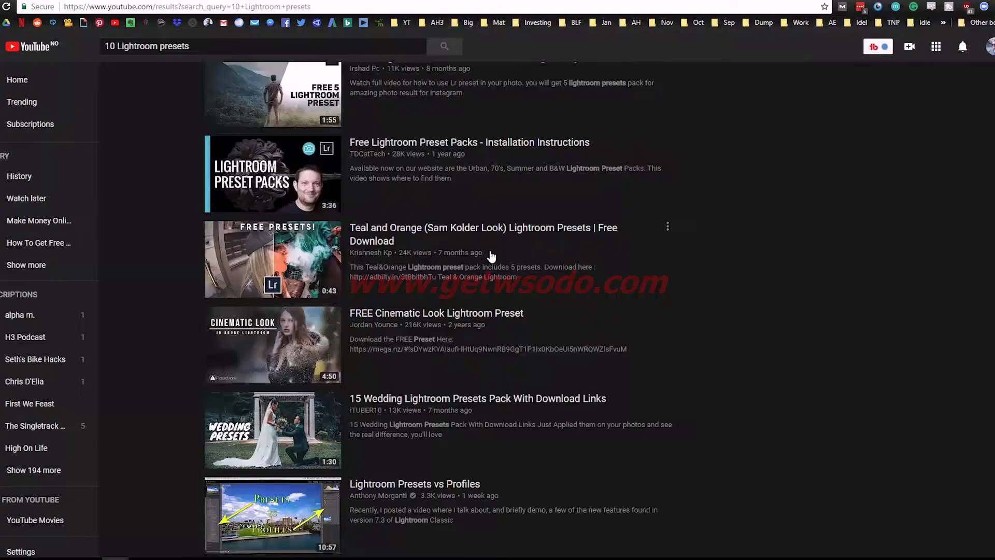
Step: Examine the video titles further down the YouTube results for more headline wording
{"action": "scroll", "coordinate": [491, 255], "scroll_direction": "down", "scroll_amount": 5}
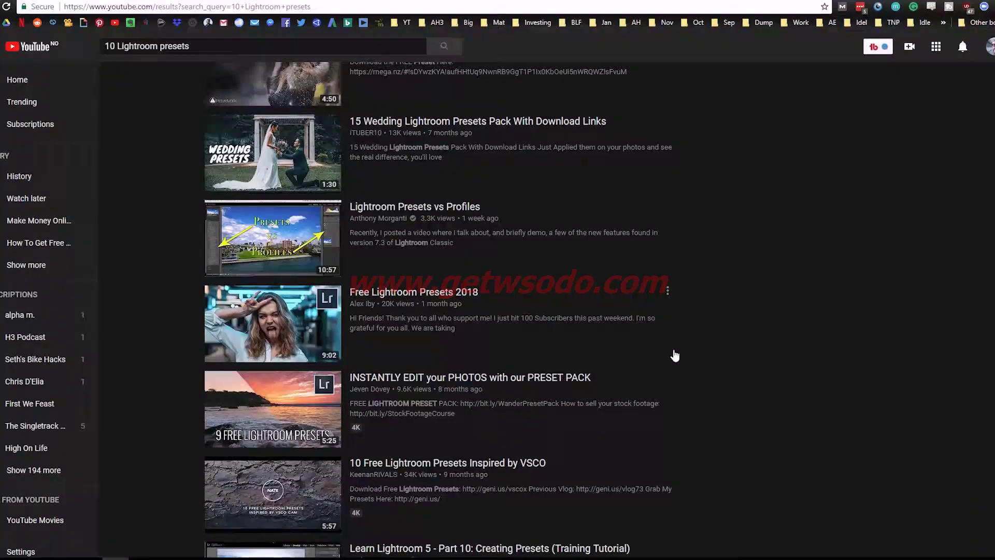
{"action": "scroll", "coordinate": [677, 352], "scroll_direction": "down", "scroll_amount": 1}
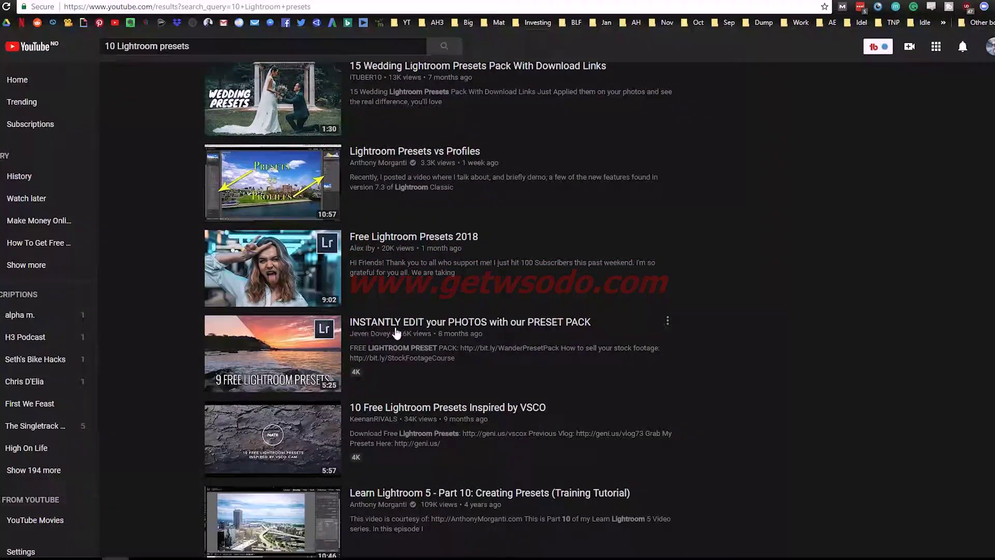
{"action": "scroll", "coordinate": [713, 276], "scroll_direction": "down", "scroll_amount": 10}
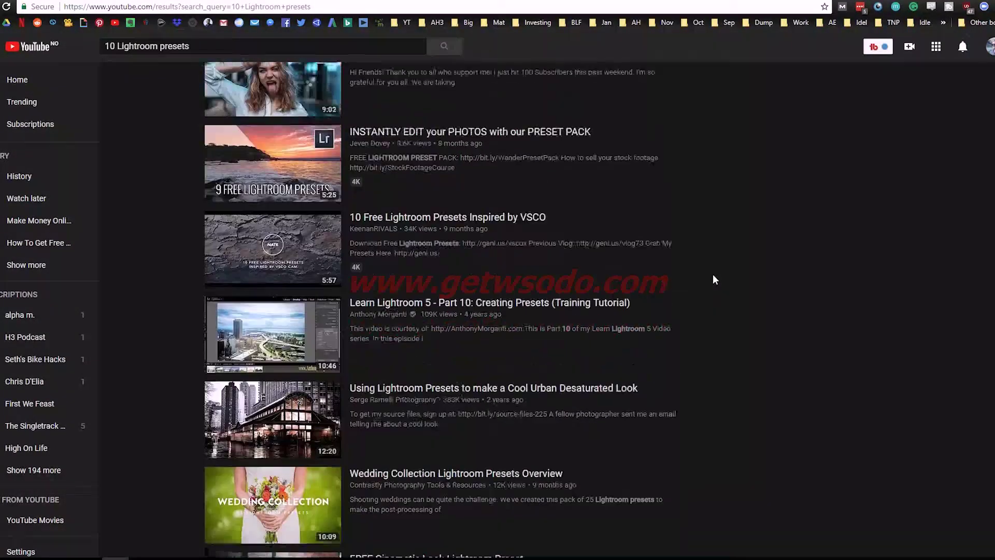
{"action": "scroll", "coordinate": [713, 274], "scroll_direction": "up", "scroll_amount": 5}
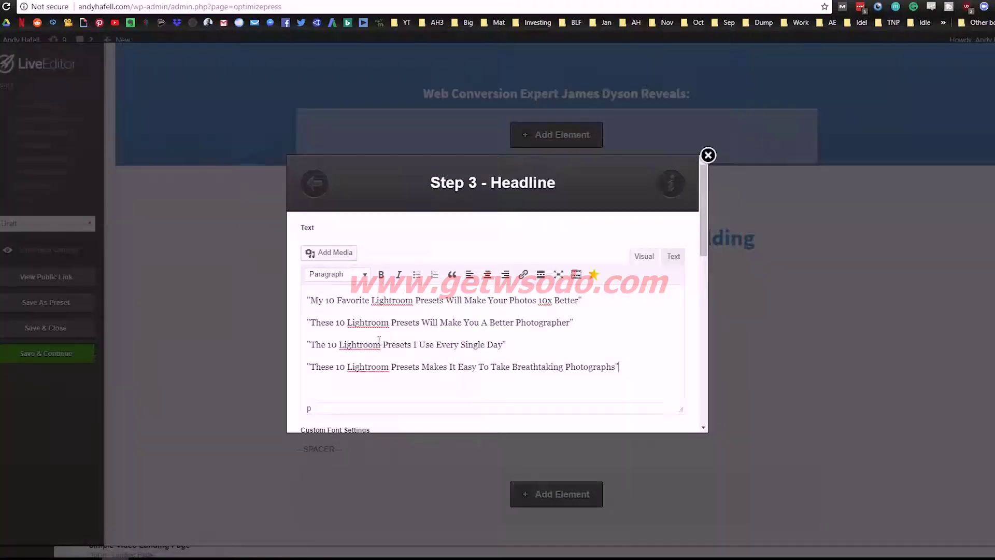
Step: Review the four draft headlines in the headline editor, and open the ClickMagick tracking links in a new browser tab
{"action": "left_click_drag", "start_coordinate": [626, 369], "coordinate": [307, 300]}
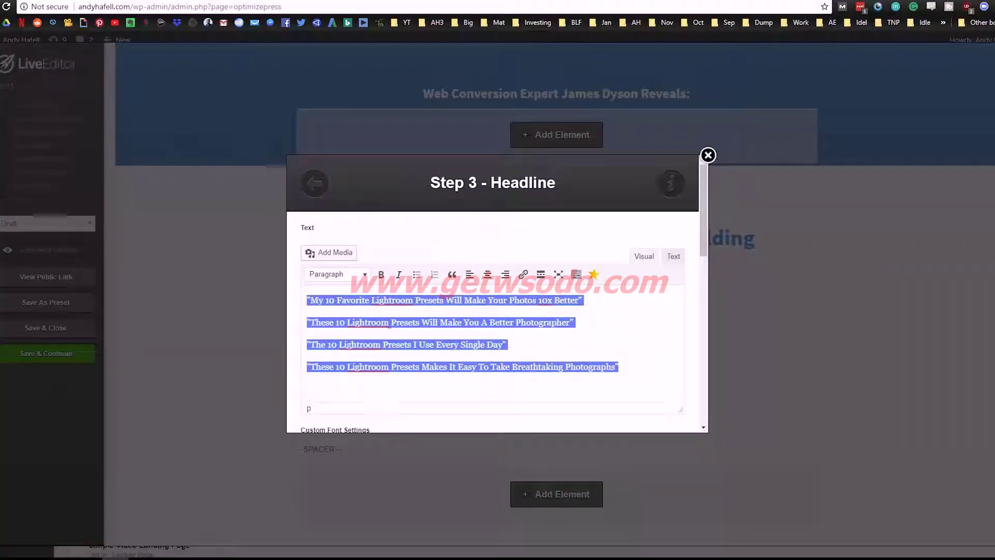
{"action": "left_click", "coordinate": [630, 372]}
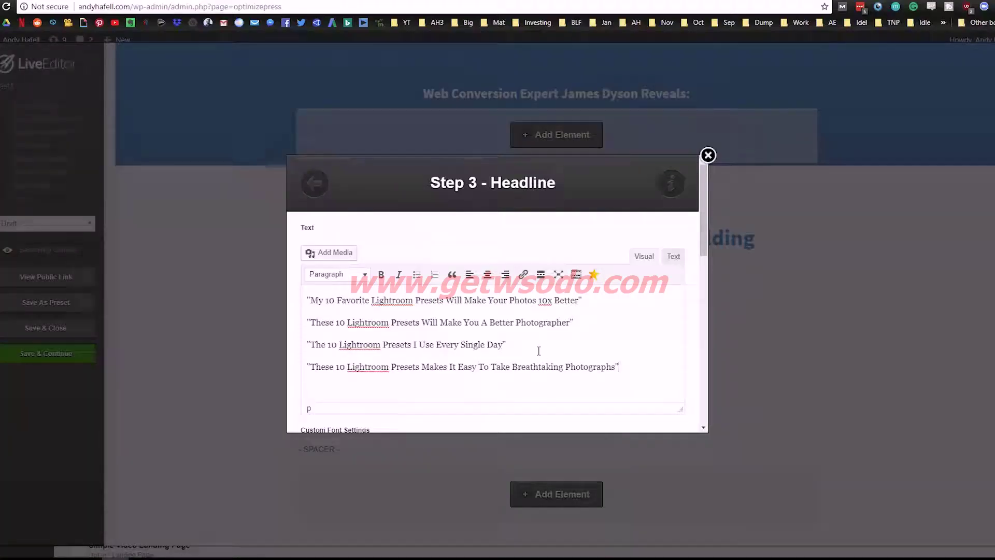
{"action": "key", "text": "ctrl+t"}
{"action": "left_click", "coordinate": [380, 23]}
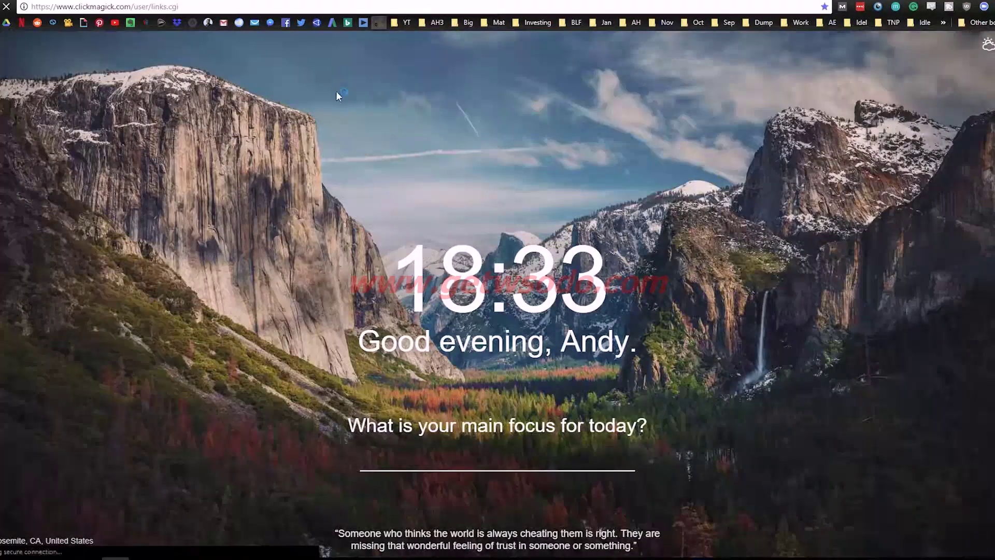
{"action": "scroll", "coordinate": [201, 185], "scroll_direction": "down", "scroll_amount": 3}
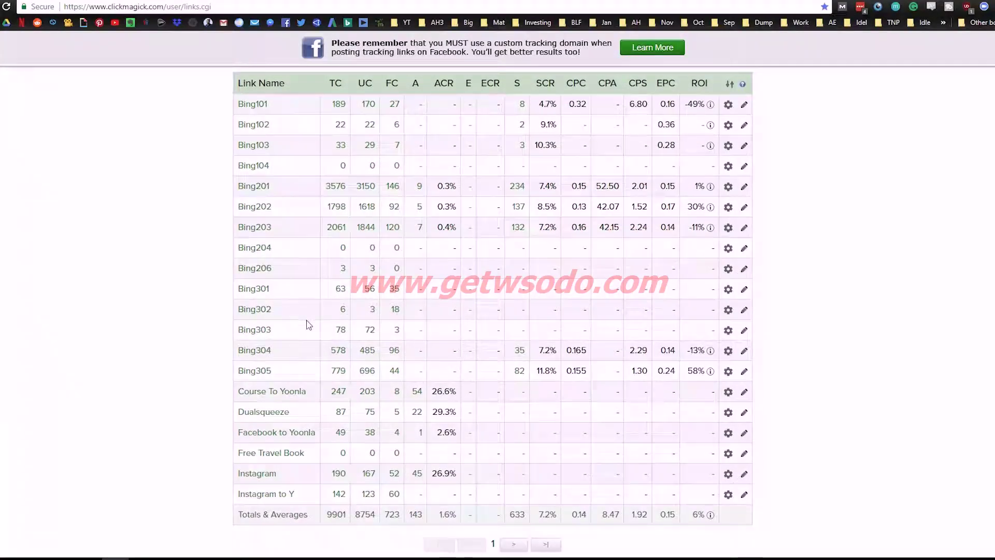
{"action": "scroll", "coordinate": [313, 327], "scroll_direction": "down", "scroll_amount": 1}
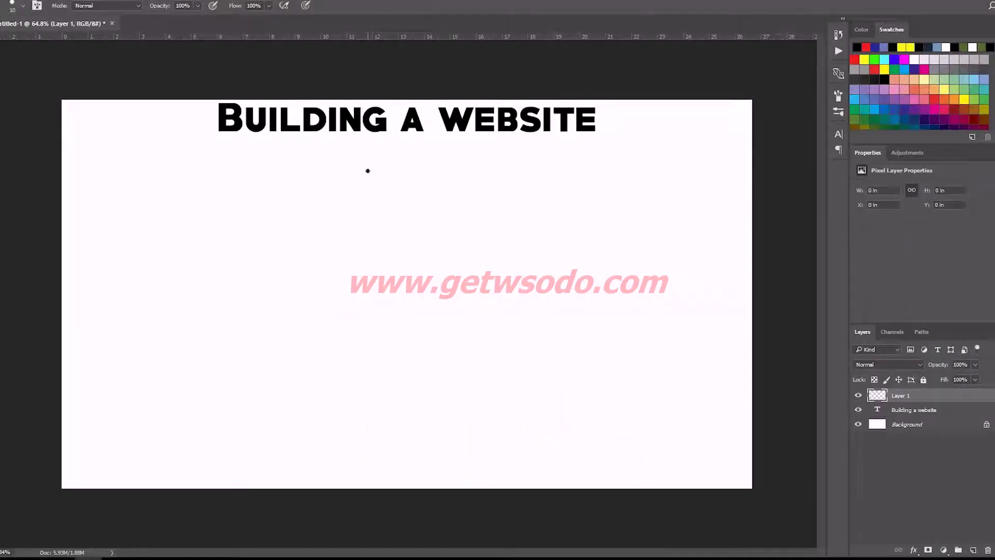
Step: Switch to Photoshop and brush a small box under the "Building a website" heading with five lines fanning out beneath it
{"action": "mouse_move", "coordinate": [368, 171]}
{"action": "left_mouse_down"}
{"action": "mouse_move", "coordinate": [422, 201]}
{"action": "mouse_move", "coordinate": [354, 170]}
{"action": "left_mouse_up"}
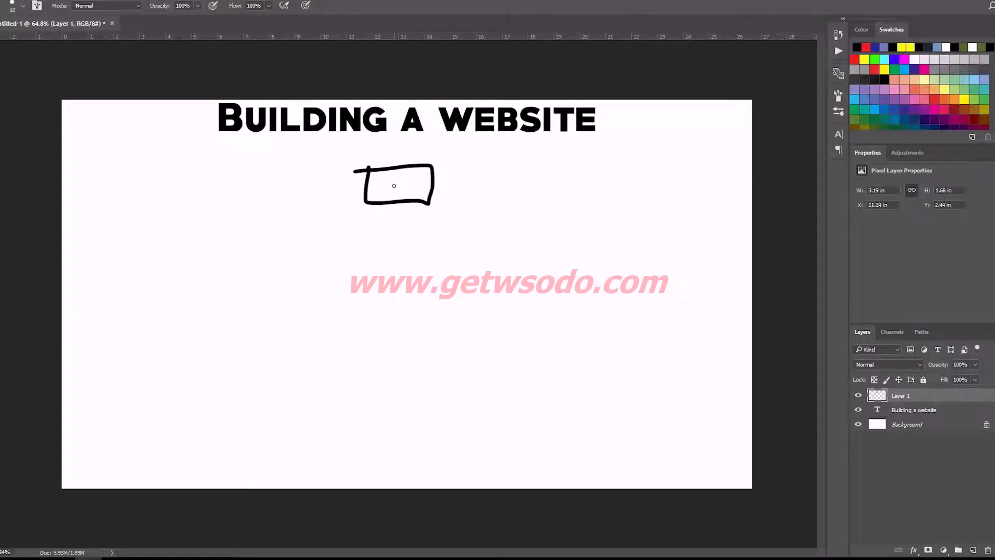
{"action": "mouse_move", "coordinate": [386, 218]}
{"action": "left_mouse_down"}
{"action": "mouse_move", "coordinate": [310, 271]}
{"action": "mouse_move", "coordinate": [423, 277]}
{"action": "left_mouse_up"}
{"action": "left_click_drag", "start_coordinate": [434, 224], "coordinate": [476, 273]}
{"action": "left_click_drag", "start_coordinate": [457, 217], "coordinate": [548, 251]}
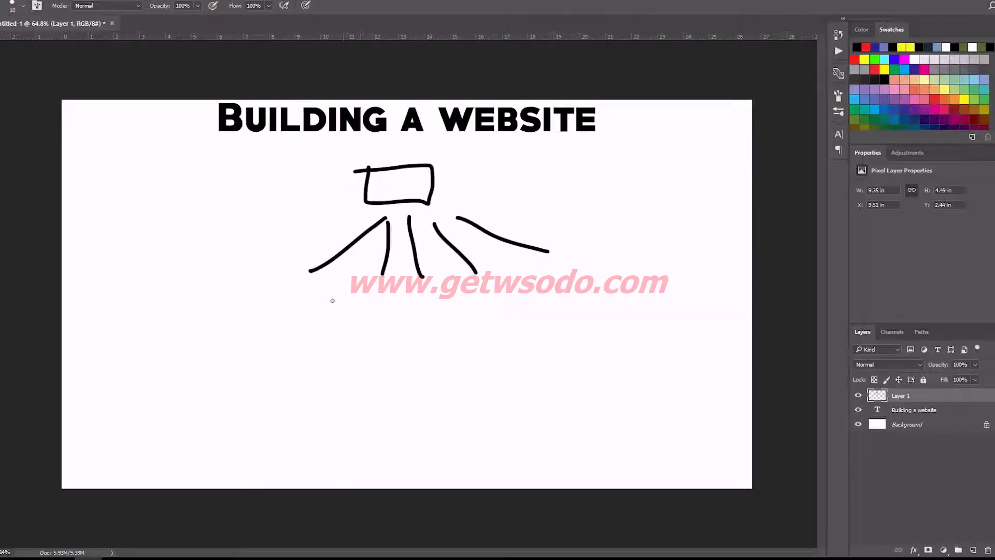
Step: Draw a row of five circles below the box, one at the end of each line
{"action": "left_click_drag", "start_coordinate": [267, 297], "coordinate": [275, 303]}
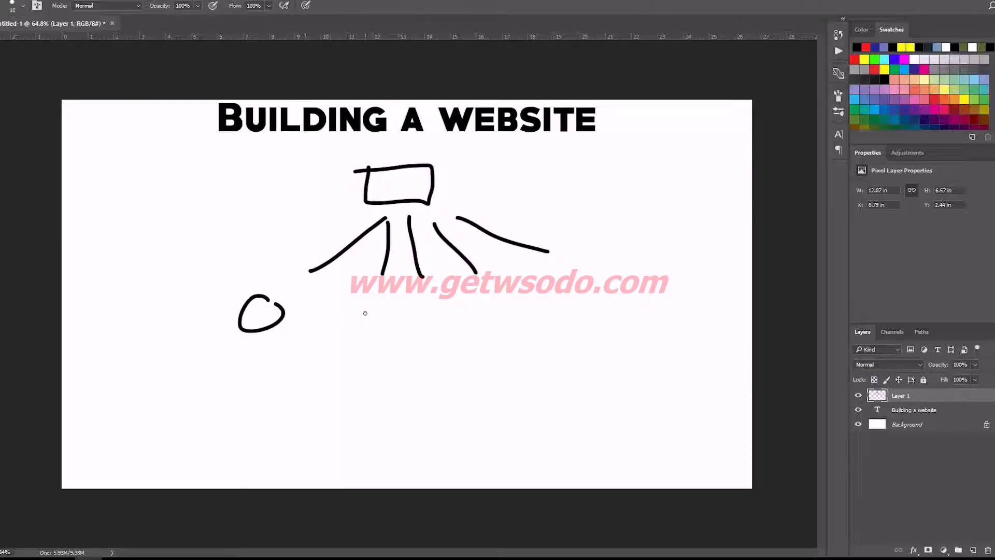
{"action": "left_click_drag", "start_coordinate": [376, 297], "coordinate": [377, 307]}
{"action": "left_click_drag", "start_coordinate": [445, 295], "coordinate": [451, 309]}
{"action": "left_click_drag", "start_coordinate": [503, 292], "coordinate": [514, 300]}
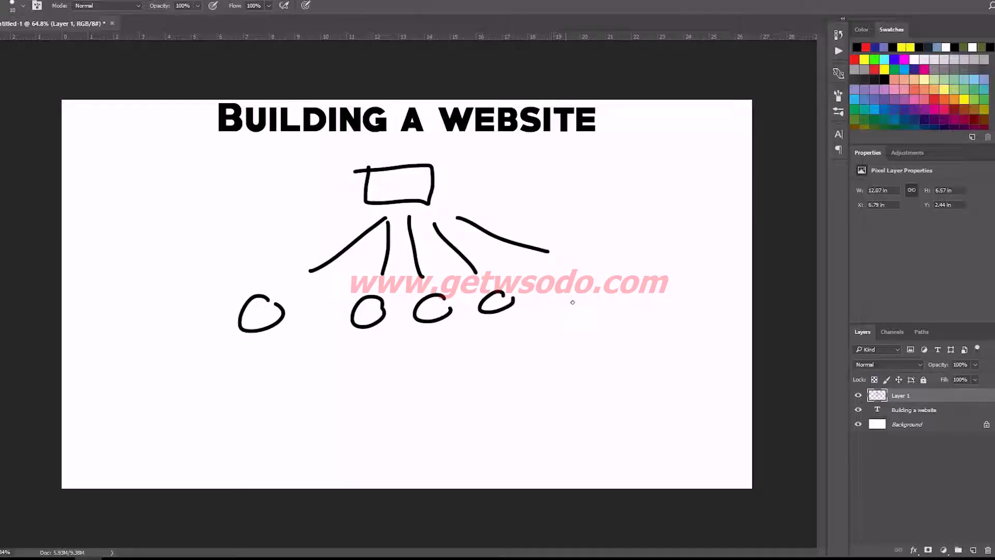
{"action": "left_click_drag", "start_coordinate": [565, 272], "coordinate": [609, 269]}
Step: Handwrite a percentage figure under each of the five circles, with 50% under the first, and underline the 50%
{"action": "mouse_move", "coordinate": [213, 361]}
{"action": "left_mouse_down"}
{"action": "mouse_move", "coordinate": [207, 386]}
{"action": "mouse_move", "coordinate": [228, 360]}
{"action": "left_mouse_up"}
{"action": "left_click_drag", "start_coordinate": [257, 366], "coordinate": [272, 392]}
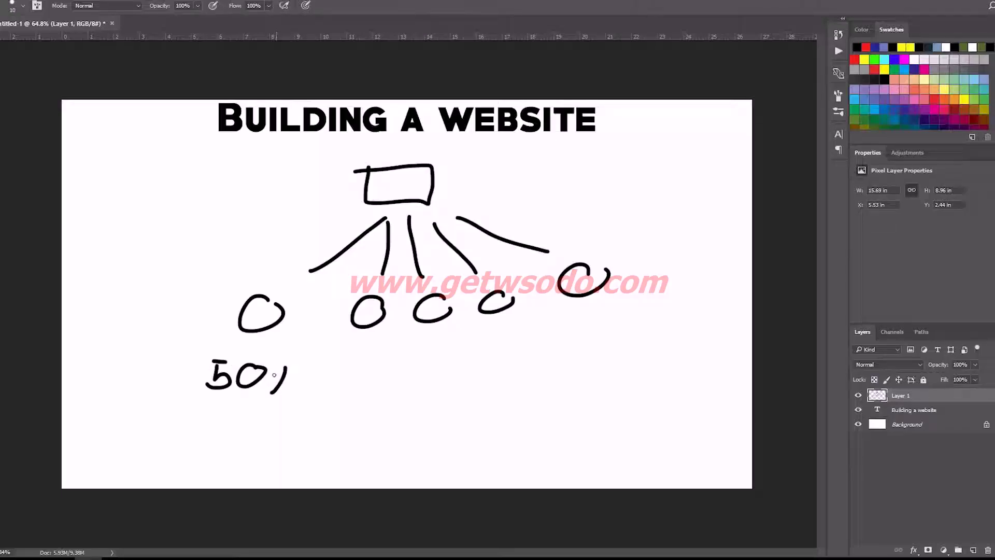
{"action": "mouse_move", "coordinate": [342, 363]}
{"action": "left_mouse_down"}
{"action": "mouse_move", "coordinate": [355, 386]}
{"action": "mouse_move", "coordinate": [368, 374]}
{"action": "mouse_move", "coordinate": [421, 386]}
{"action": "mouse_move", "coordinate": [465, 364]}
{"action": "mouse_move", "coordinate": [523, 371]}
{"action": "left_mouse_up"}
{"action": "mouse_move", "coordinate": [581, 349]}
{"action": "left_mouse_down"}
{"action": "mouse_move", "coordinate": [604, 344]}
{"action": "mouse_move", "coordinate": [599, 373]}
{"action": "left_mouse_up"}
{"action": "left_click_drag", "start_coordinate": [638, 346], "coordinate": [637, 364]}
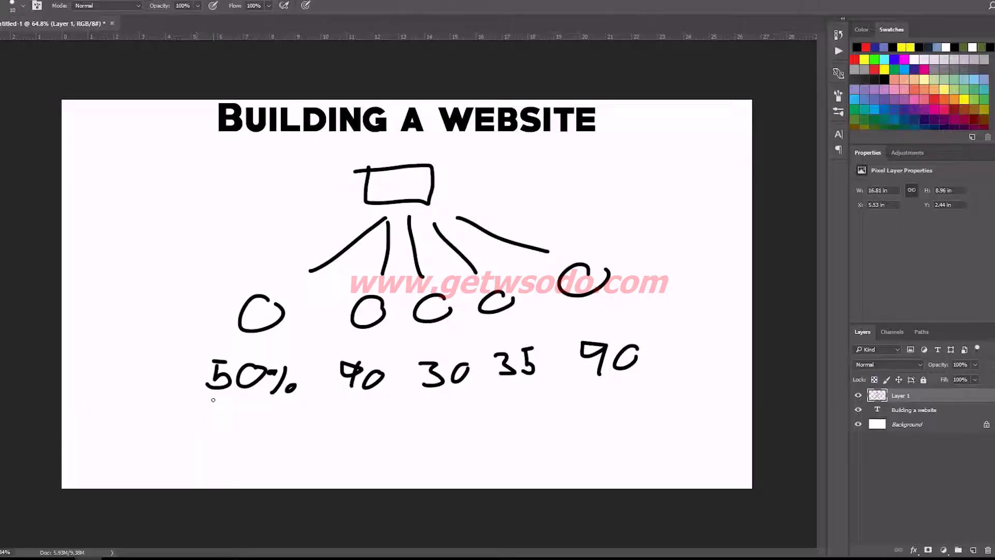
{"action": "left_click_drag", "start_coordinate": [192, 400], "coordinate": [289, 399]}
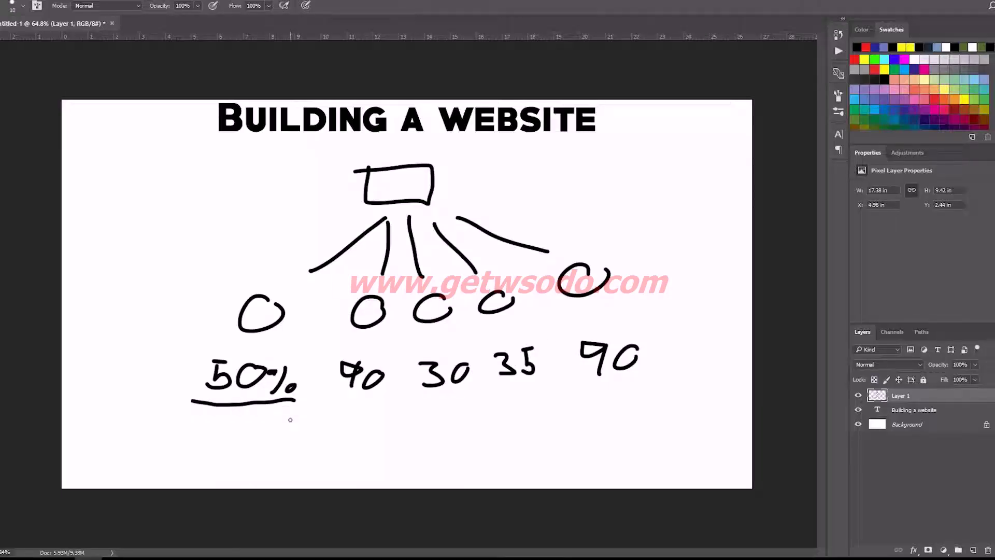
Step: Switch back to ClickMagick and filter the tracking links to the Youtube link group
{"action": "key", "text": "alt+Tab"}
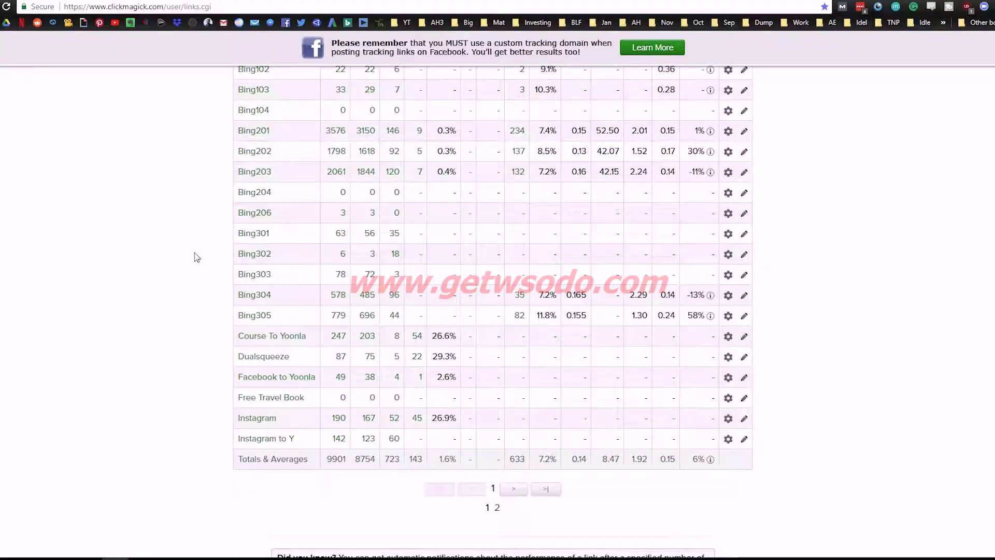
{"action": "scroll", "coordinate": [206, 355], "scroll_direction": "up", "scroll_amount": 1}
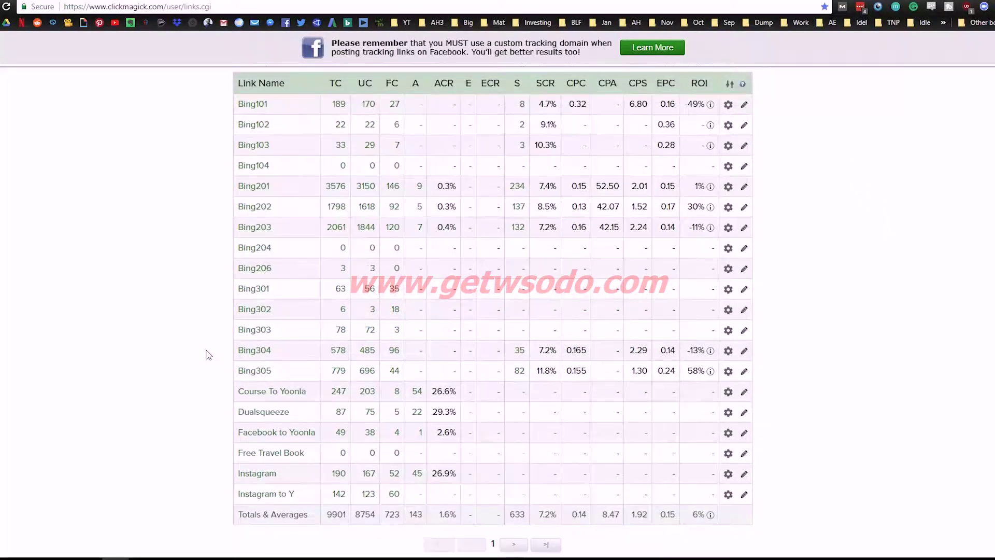
{"action": "scroll", "coordinate": [217, 355], "scroll_direction": "up", "scroll_amount": 3}
{"action": "left_click", "coordinate": [571, 168]}
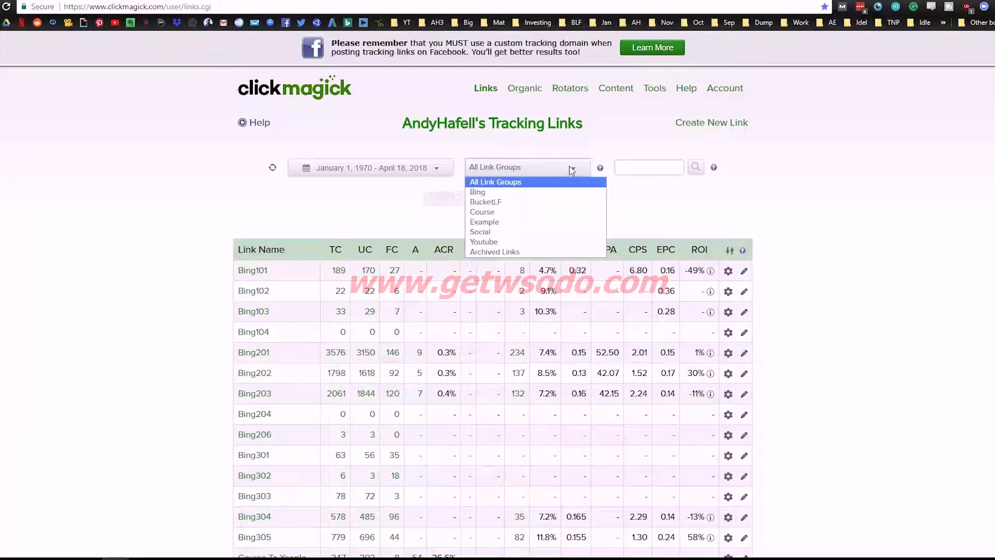
{"action": "left_click", "coordinate": [526, 242]}
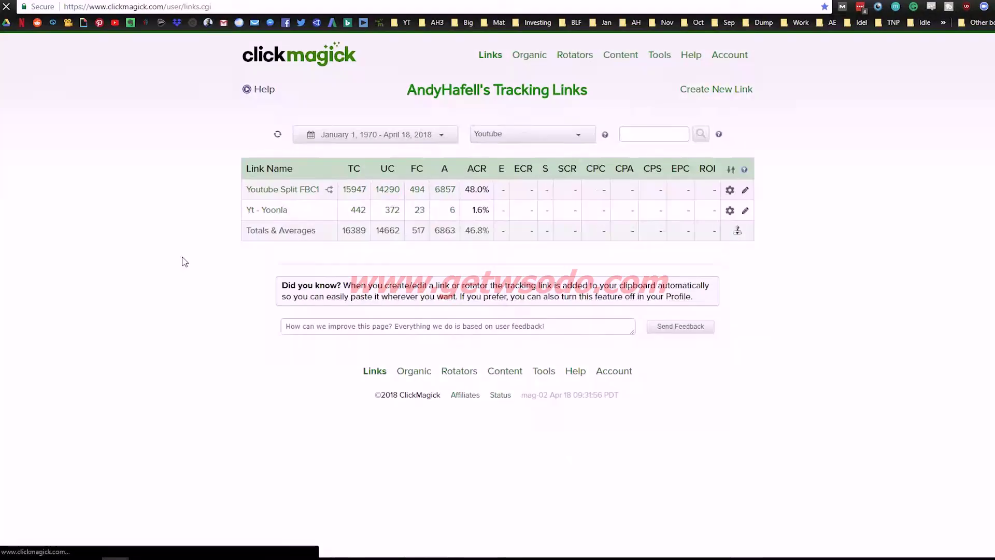
Step: Open the split-test statistics of the Youtube Split FBC1 link and compare the action conversion rates of the primary URL and fbc3
{"action": "left_click", "coordinate": [325, 224]}
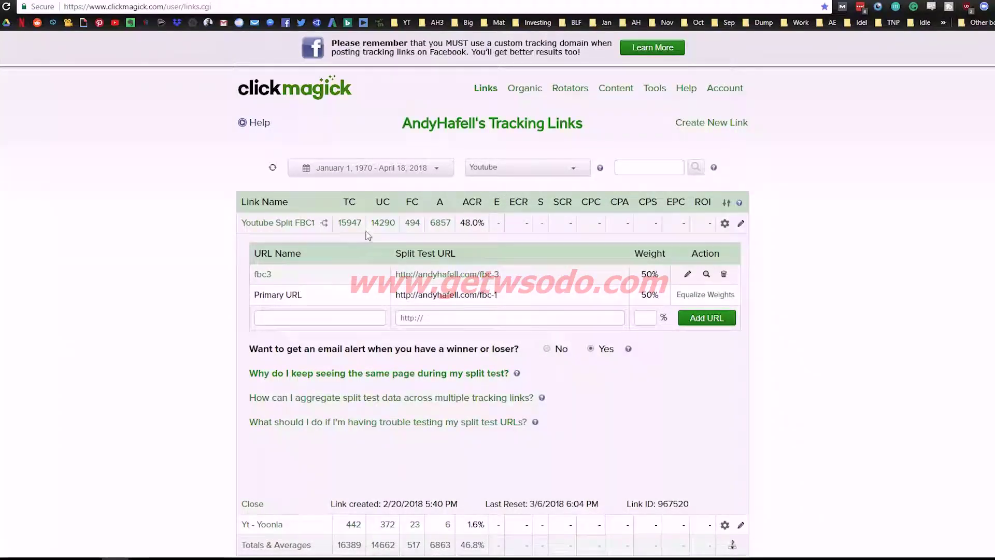
{"action": "left_click", "coordinate": [349, 224]}
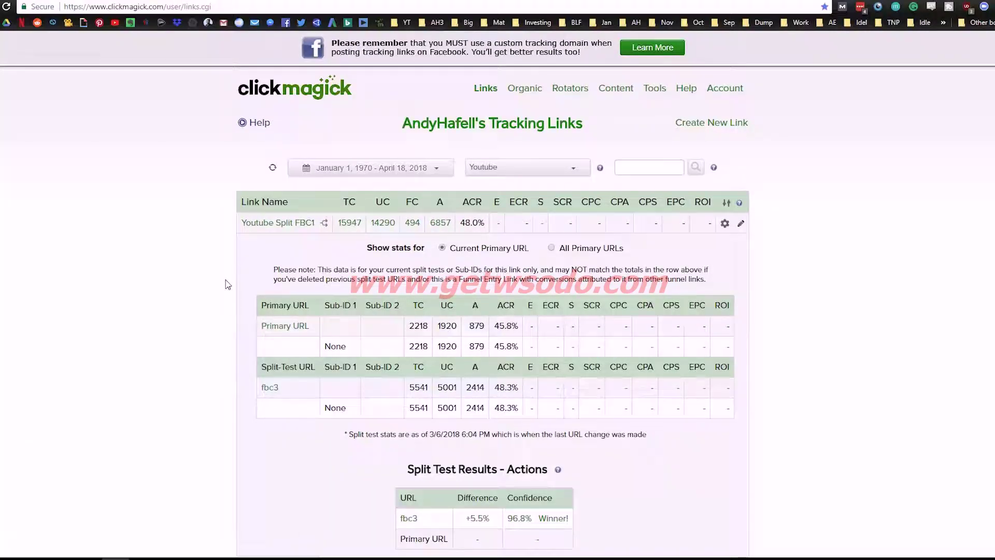
{"action": "scroll", "coordinate": [267, 344], "scroll_direction": "down", "scroll_amount": 1}
{"action": "left_click_drag", "start_coordinate": [326, 277], "coordinate": [280, 283]}
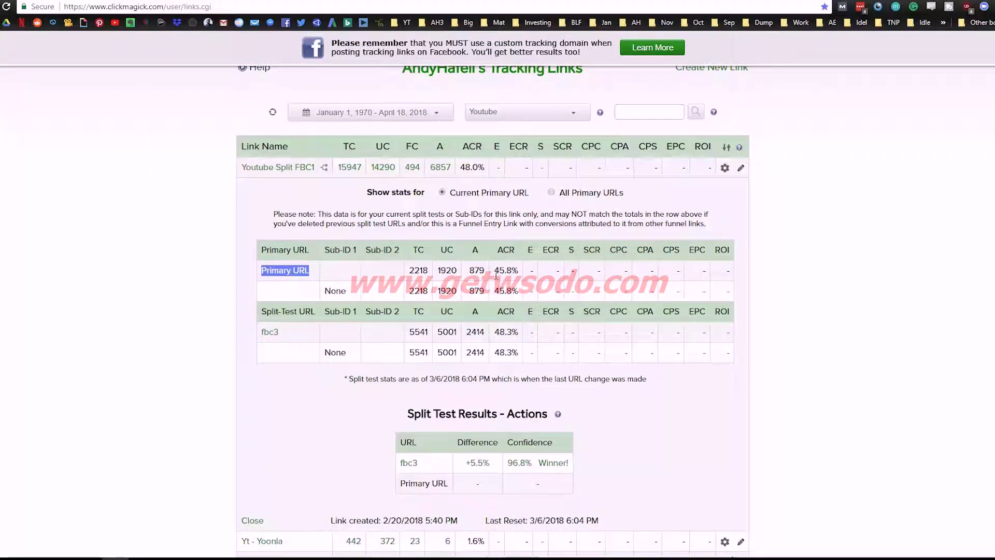
{"action": "left_click_drag", "start_coordinate": [495, 274], "coordinate": [525, 277]}
{"action": "left_click", "coordinate": [356, 342]}
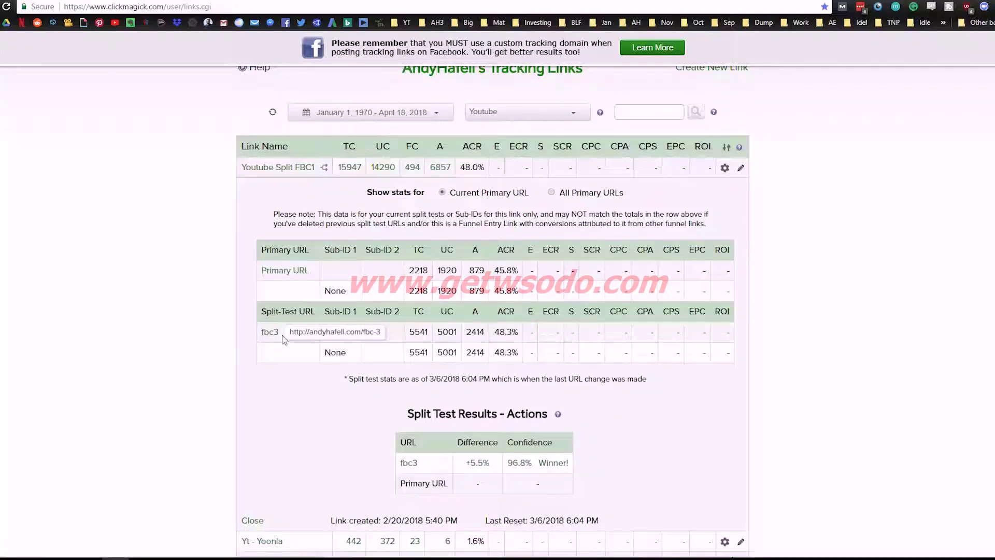
{"action": "left_click_drag", "start_coordinate": [495, 332], "coordinate": [521, 339]}
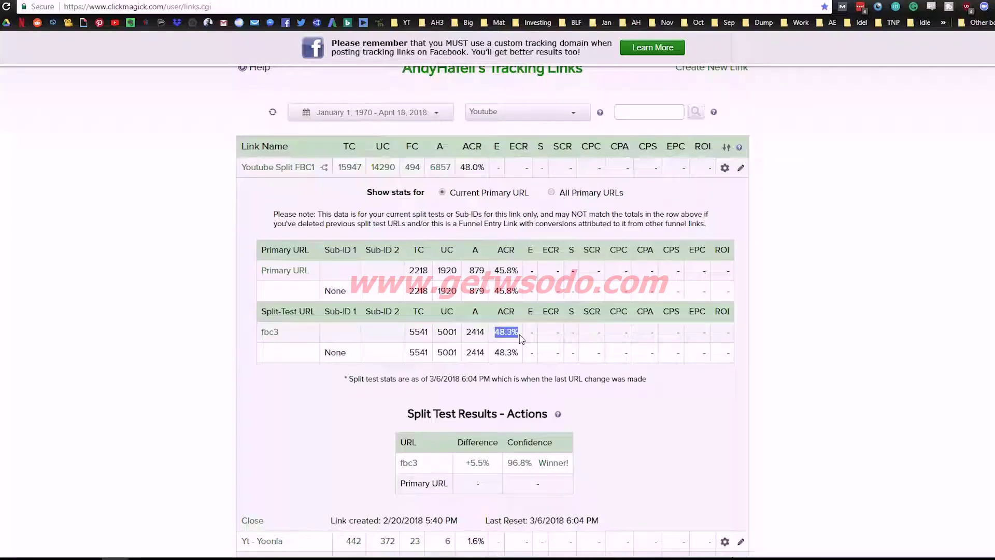
{"action": "left_click", "coordinate": [523, 339]}
{"action": "left_click_drag", "start_coordinate": [521, 336], "coordinate": [495, 333]}
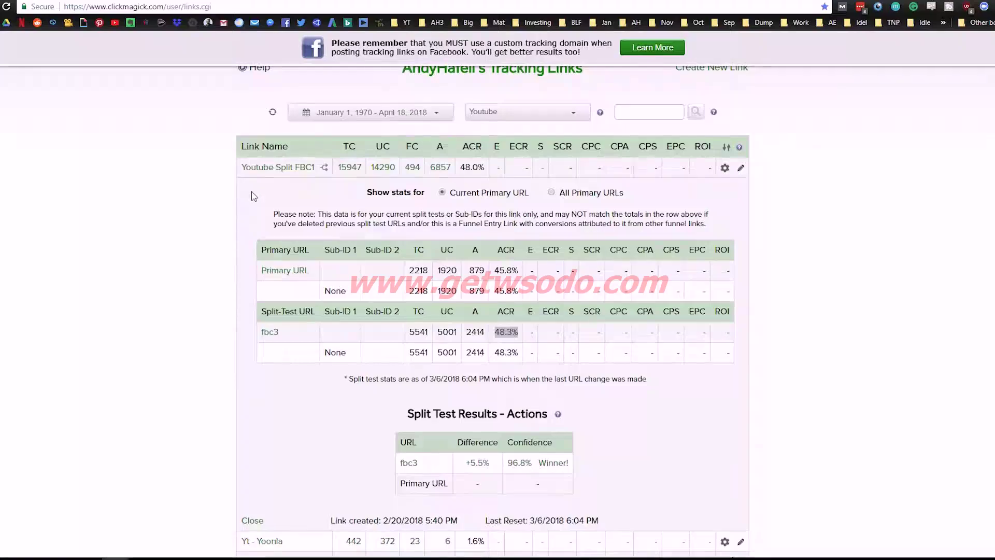
{"action": "scroll", "coordinate": [232, 249], "scroll_direction": "down", "scroll_amount": 3}
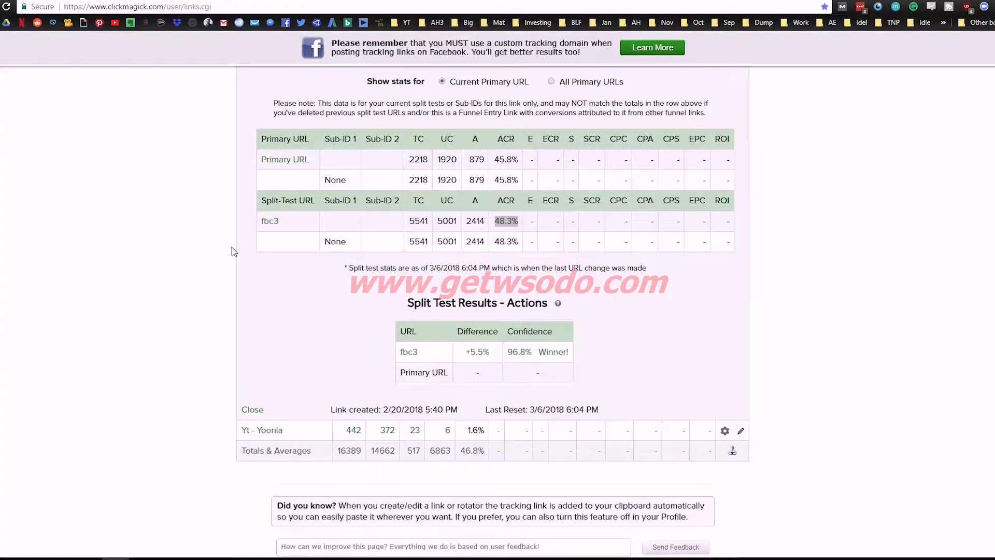
{"action": "scroll", "coordinate": [233, 250], "scroll_direction": "up", "scroll_amount": 1}
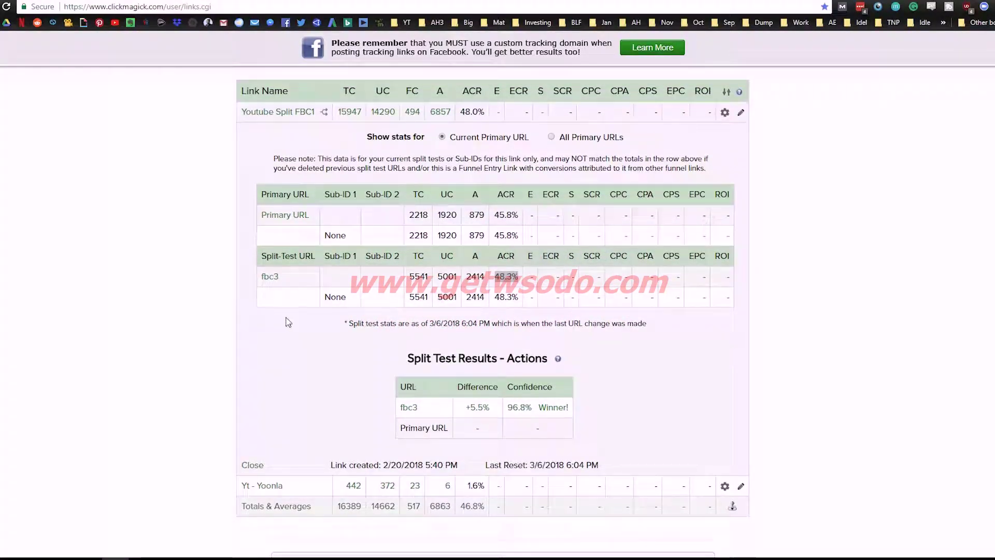
{"action": "left_click", "coordinate": [314, 317]}
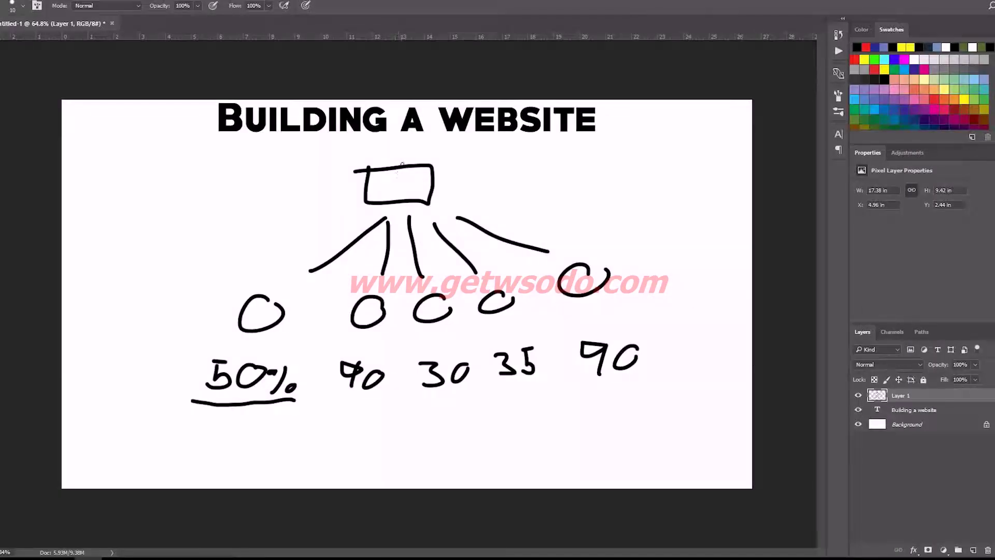
Step: Switch to Photoshop, mark off the third circle's column with two red vertical lines, and annotate it with 1000, a downward arrow and 300
{"action": "left_click_drag", "start_coordinate": [403, 148], "coordinate": [399, 449]}
{"action": "left_click_drag", "start_coordinate": [470, 161], "coordinate": [480, 424]}
{"action": "mouse_move", "coordinate": [495, 152]}
{"action": "left_mouse_down"}
{"action": "mouse_move", "coordinate": [492, 180]}
{"action": "mouse_move", "coordinate": [519, 166]}
{"action": "mouse_move", "coordinate": [583, 179]}
{"action": "left_mouse_up"}
{"action": "mouse_move", "coordinate": [452, 189]}
{"action": "left_mouse_down"}
{"action": "mouse_move", "coordinate": [437, 283]}
{"action": "mouse_move", "coordinate": [449, 274]}
{"action": "left_mouse_up"}
{"action": "mouse_move", "coordinate": [414, 437]}
{"action": "left_mouse_down"}
{"action": "mouse_move", "coordinate": [434, 449]}
{"action": "mouse_move", "coordinate": [415, 459]}
{"action": "left_mouse_up"}
{"action": "mouse_move", "coordinate": [452, 445]}
{"action": "left_mouse_down"}
{"action": "mouse_move", "coordinate": [458, 459]}
{"action": "mouse_move", "coordinate": [452, 445]}
{"action": "left_mouse_up"}
{"action": "mouse_move", "coordinate": [479, 461]}
{"action": "left_mouse_down"}
{"action": "mouse_move", "coordinate": [501, 440]}
{"action": "mouse_move", "coordinate": [480, 459]}
{"action": "left_mouse_up"}
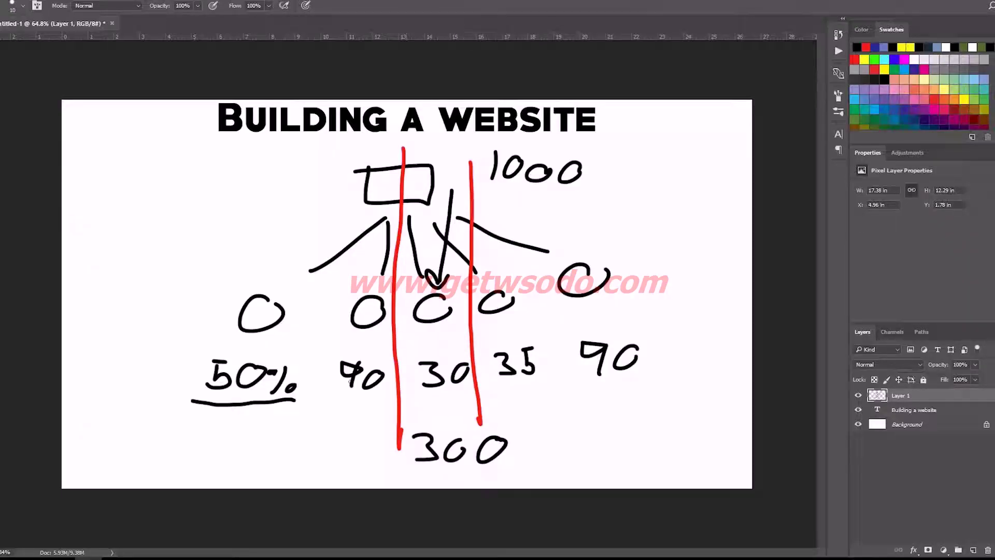
Step: Handwrite 1000 above the first circle with an arrow down to it, and 500 beneath the underlined 50%
{"action": "mouse_move", "coordinate": [207, 159]}
{"action": "left_mouse_down"}
{"action": "mouse_move", "coordinate": [202, 191]}
{"action": "mouse_move", "coordinate": [237, 176]}
{"action": "mouse_move", "coordinate": [311, 178]}
{"action": "left_mouse_up"}
{"action": "mouse_move", "coordinate": [250, 212]}
{"action": "left_mouse_down"}
{"action": "mouse_move", "coordinate": [251, 283]}
{"action": "mouse_move", "coordinate": [268, 273]}
{"action": "left_mouse_up"}
{"action": "mouse_move", "coordinate": [182, 434]}
{"action": "left_mouse_down"}
{"action": "mouse_move", "coordinate": [200, 455]}
{"action": "mouse_move", "coordinate": [175, 466]}
{"action": "left_mouse_up"}
{"action": "left_click_drag", "start_coordinate": [179, 437], "coordinate": [273, 441]}
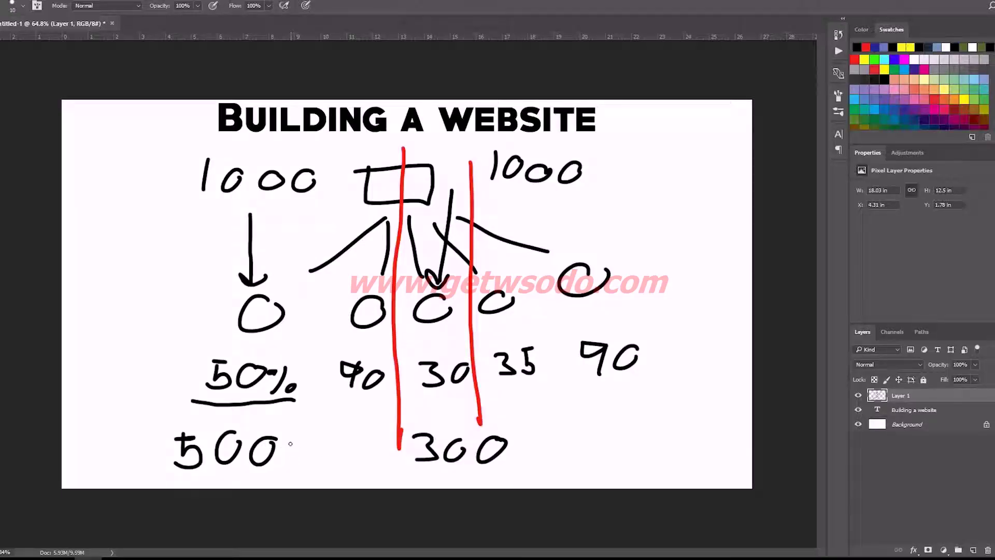
Step: Handwrite 1$ beside both the 500 and the 300, and swap the brush colours for a short stroke beside the first column
{"action": "left_click", "coordinate": [299, 443]}
{"action": "mouse_move", "coordinate": [300, 444]}
{"action": "left_mouse_down"}
{"action": "mouse_move", "coordinate": [309, 470]}
{"action": "mouse_move", "coordinate": [332, 462]}
{"action": "mouse_move", "coordinate": [317, 468]}
{"action": "left_mouse_up"}
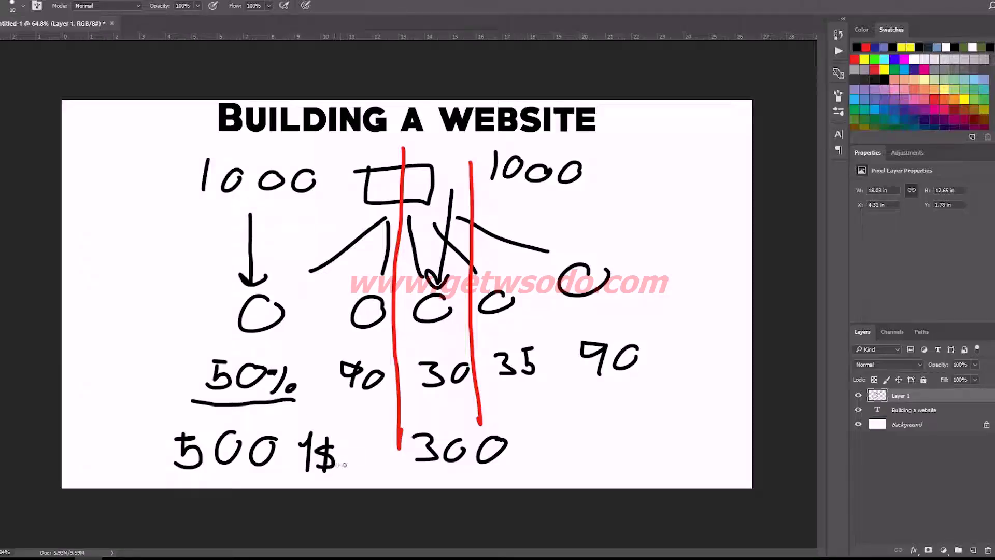
{"action": "left_click_drag", "start_coordinate": [525, 438], "coordinate": [551, 482]}
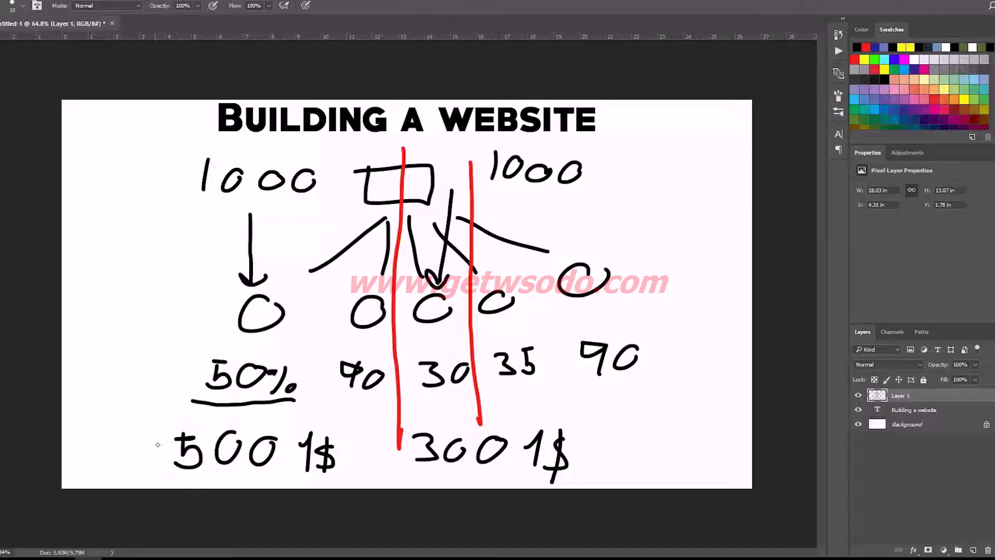
{"action": "key", "text": "x"}
{"action": "mouse_move", "coordinate": [138, 321]}
{"action": "left_mouse_down"}
{"action": "mouse_move", "coordinate": [166, 349]}
{"action": "mouse_move", "coordinate": [179, 338]}
{"action": "mouse_move", "coordinate": [166, 362]}
{"action": "left_mouse_up"}
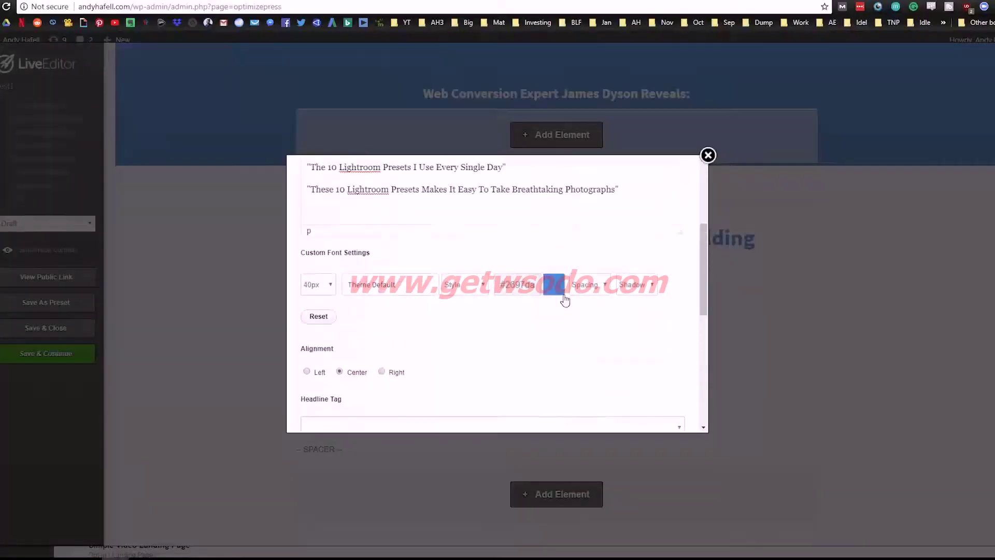
Step: Switch back to OptimizePress and reduce the headline text to "My 10 Favorite Lightroom Presets Will Make Your Photos 10x Better", applying it to the page
{"action": "scroll", "coordinate": [564, 297], "scroll_direction": "up", "scroll_amount": 5}
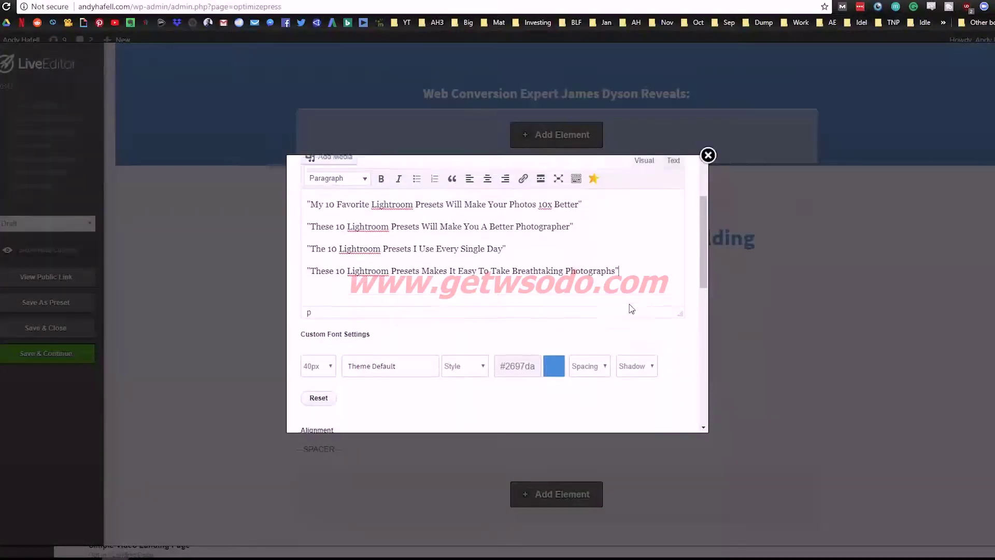
{"action": "left_click_drag", "start_coordinate": [607, 328], "coordinate": [307, 266]}
{"action": "key", "text": "BackSpace"}
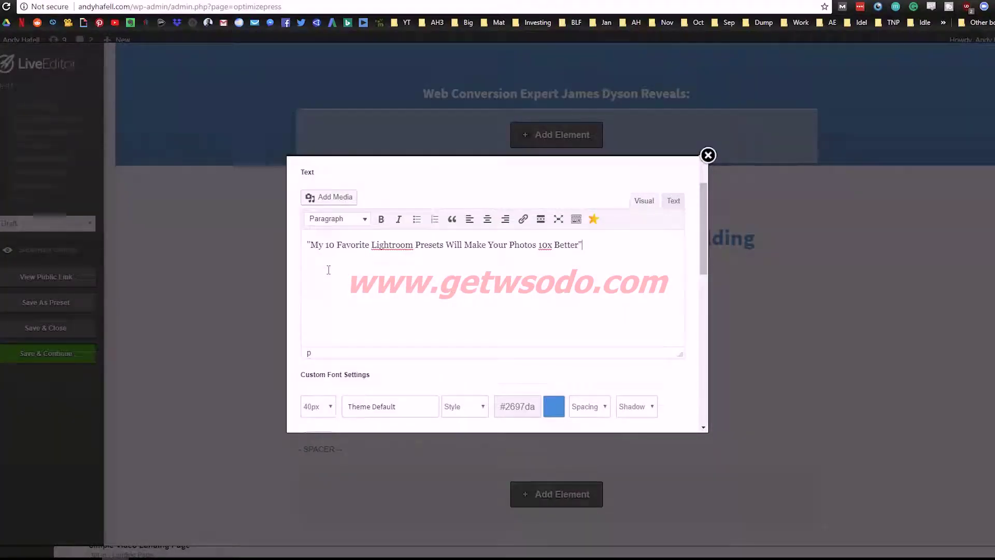
{"action": "scroll", "coordinate": [648, 382], "scroll_direction": "down", "scroll_amount": 10}
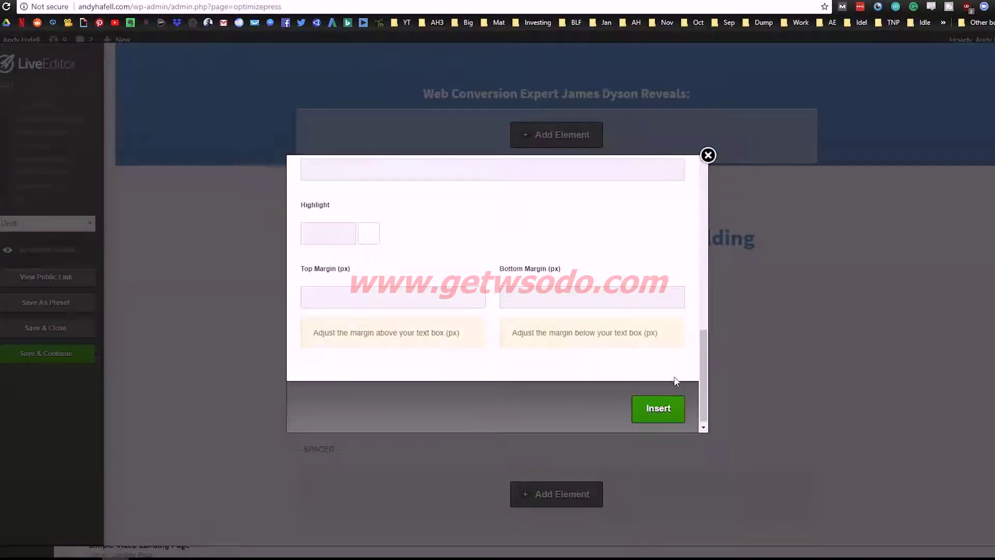
{"action": "left_click", "coordinate": [657, 407]}
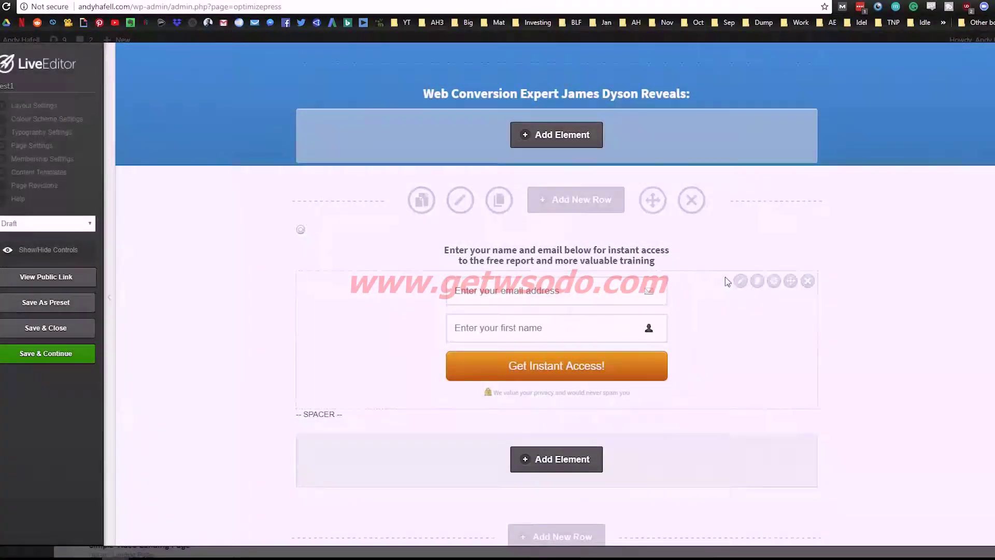
Step: Delete the "Web Conversion Expert" line and the blue row that contains it from the top of the page
{"action": "left_click", "coordinate": [810, 98]}
{"action": "left_click", "coordinate": [522, 64]}
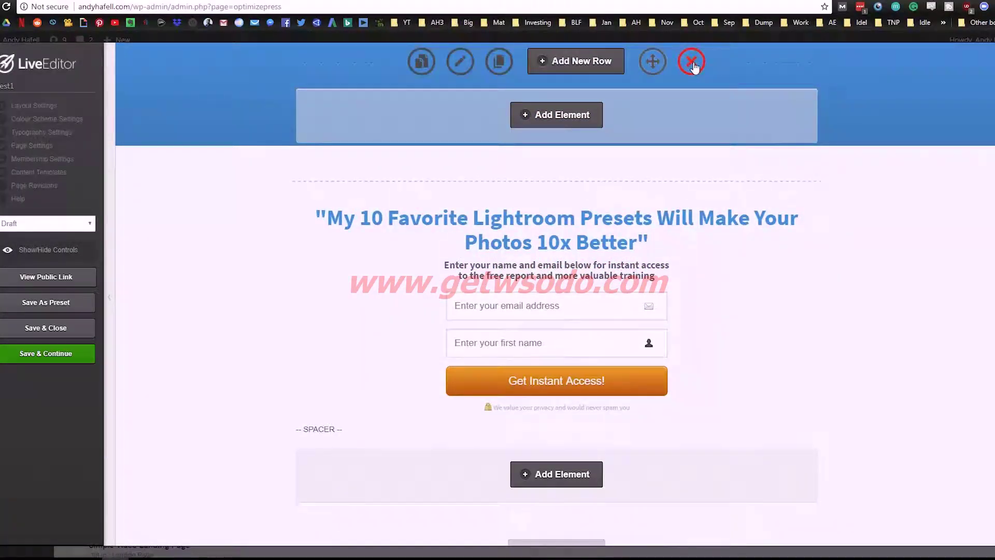
{"action": "left_click", "coordinate": [691, 61]}
{"action": "left_click", "coordinate": [527, 66]}
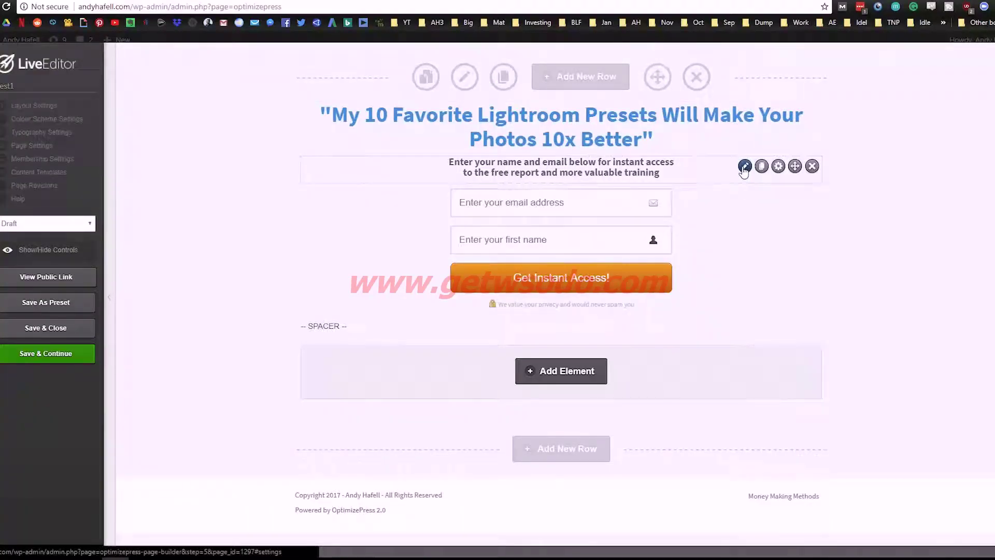
Step: Place a copy of the subheadline above the main headline and set its text to "100% Download Gives You..."
{"action": "left_click", "coordinate": [761, 166]}
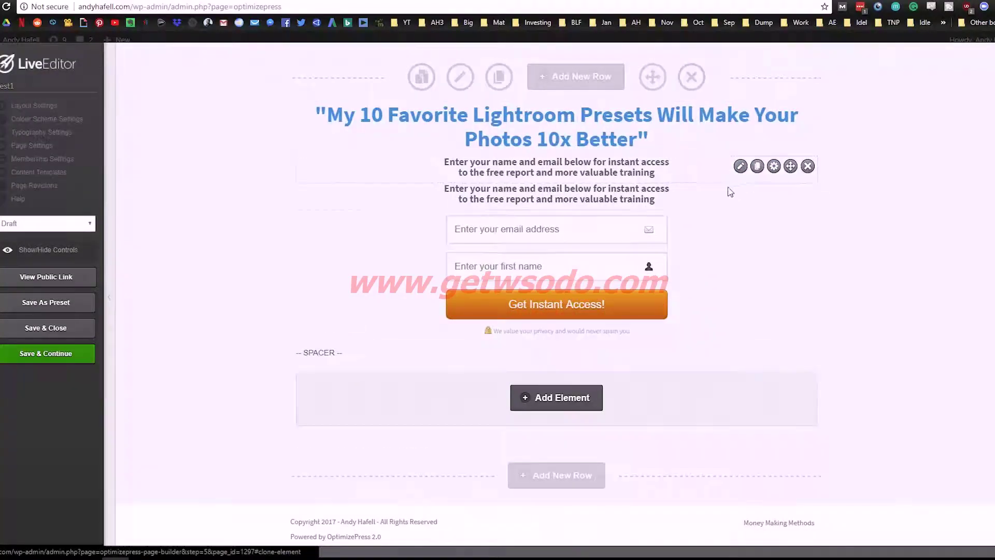
{"action": "left_click_drag", "start_coordinate": [790, 193], "coordinate": [778, 111]}
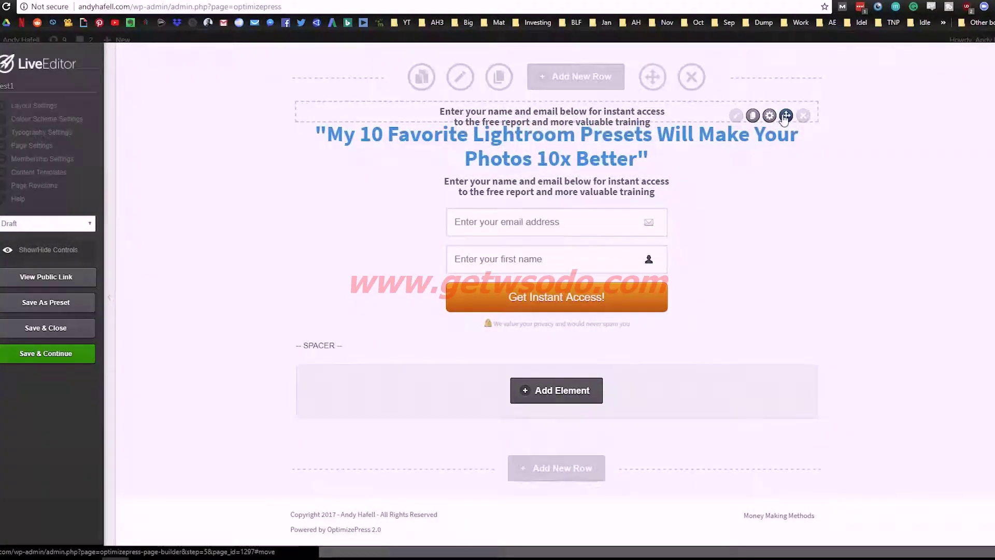
{"action": "left_click", "coordinate": [740, 112]}
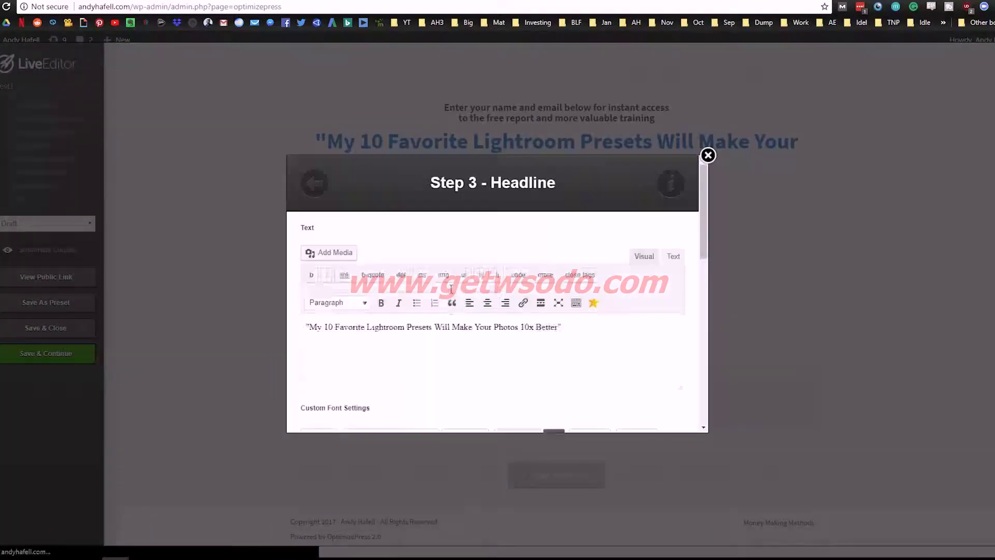
{"action": "left_click", "coordinate": [507, 311]}
{"action": "key", "text": "ctrl+a"}
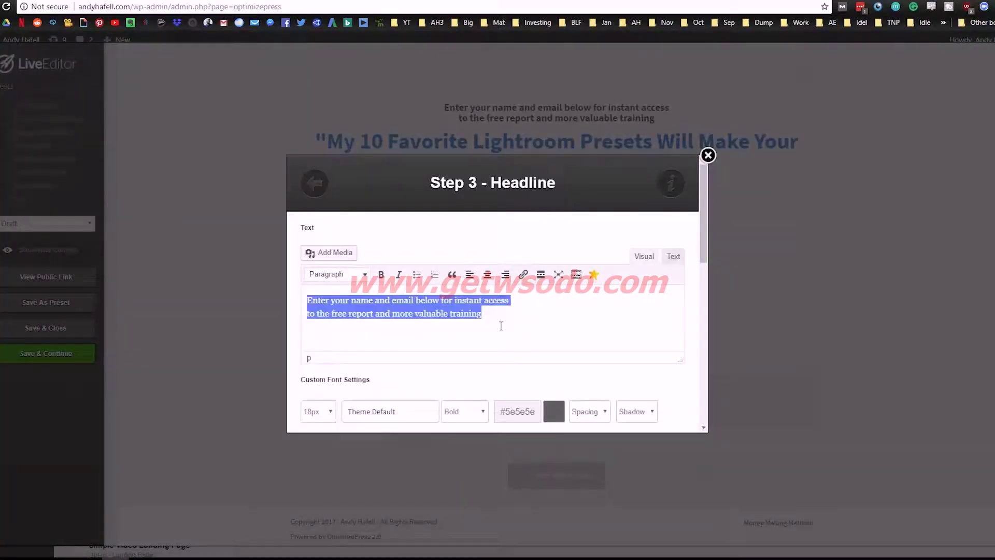
{"action": "type", "text": "100% Download Gives You..."}
{"action": "scroll", "coordinate": [673, 317], "scroll_direction": "down", "scroll_amount": 10}
{"action": "left_click", "coordinate": [659, 404]}
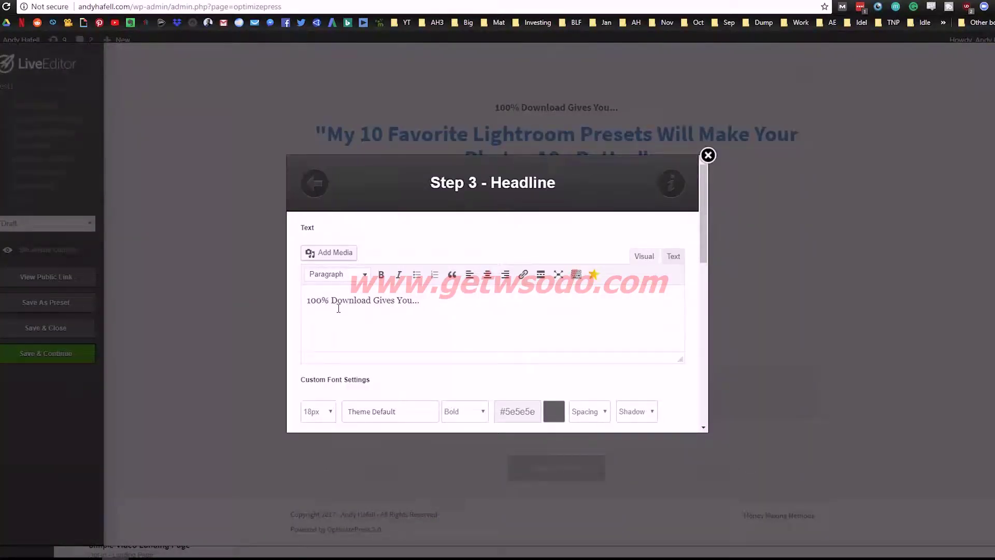
Step: Change the line above the main headline to "100% Free Download Gives You..." and update it on the page
{"action": "left_click_drag", "start_coordinate": [330, 300], "coordinate": [371, 300]}
{"action": "left_click", "coordinate": [340, 314]}
{"action": "left_click", "coordinate": [331, 302]}
{"action": "type", "text": "Free"}
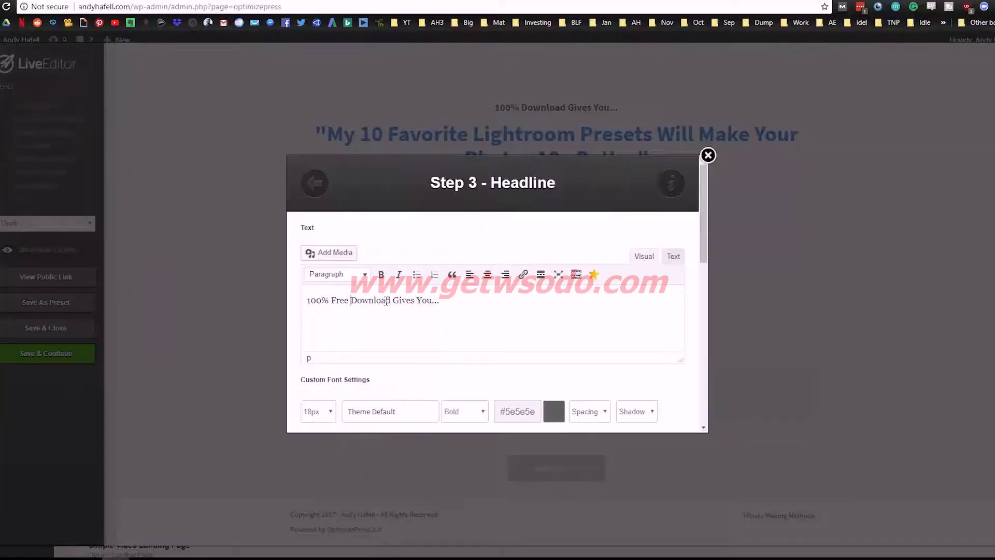
{"action": "left_click_drag", "start_coordinate": [392, 300], "coordinate": [432, 301]}
{"action": "left_click", "coordinate": [456, 299]}
{"action": "scroll", "coordinate": [605, 301], "scroll_direction": "down", "scroll_amount": 7}
{"action": "scroll", "coordinate": [624, 371], "scroll_direction": "down", "scroll_amount": 3}
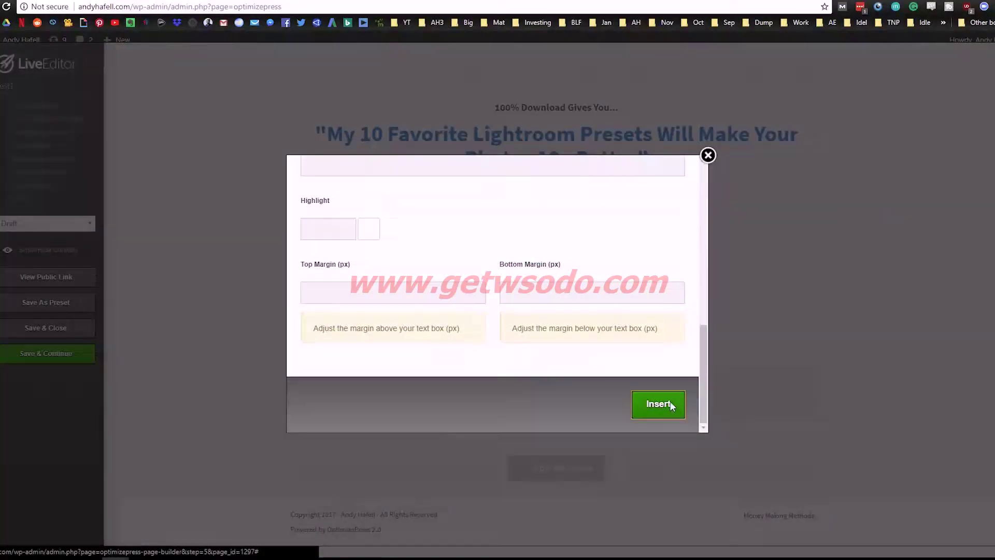
{"action": "left_click", "coordinate": [663, 406]}
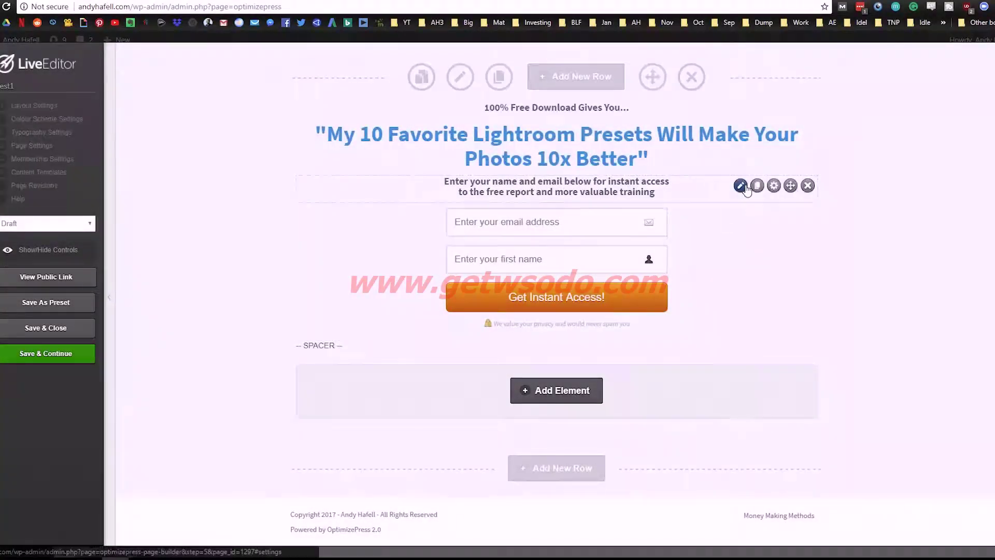
{"action": "left_click", "coordinate": [740, 185]}
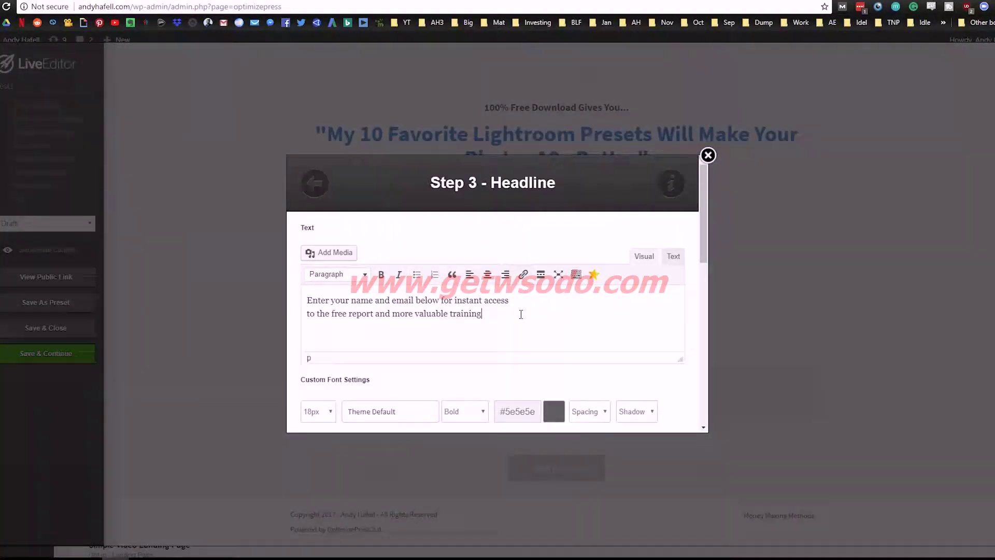
{"action": "triple_click", "coordinate": [521, 314]}
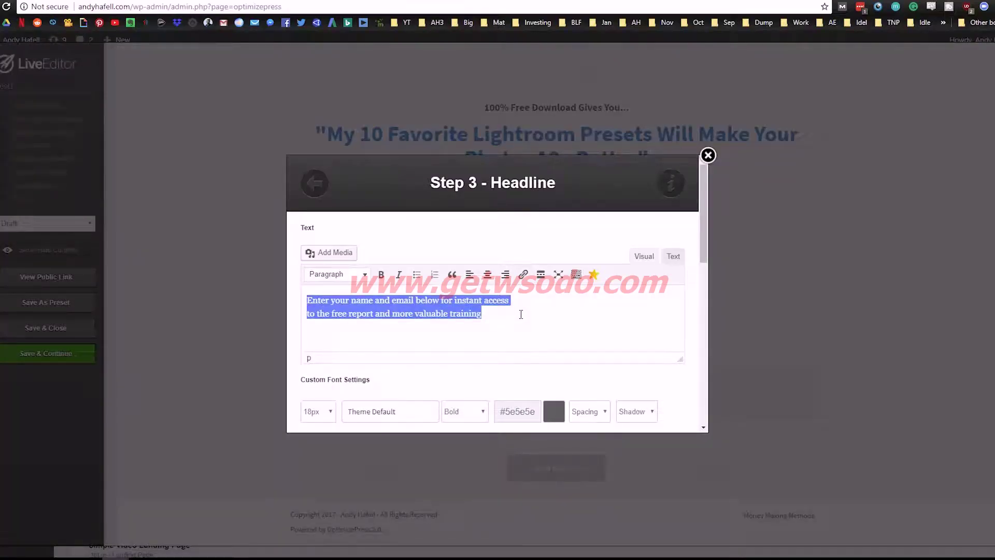
{"action": "key", "text": "Escape"}
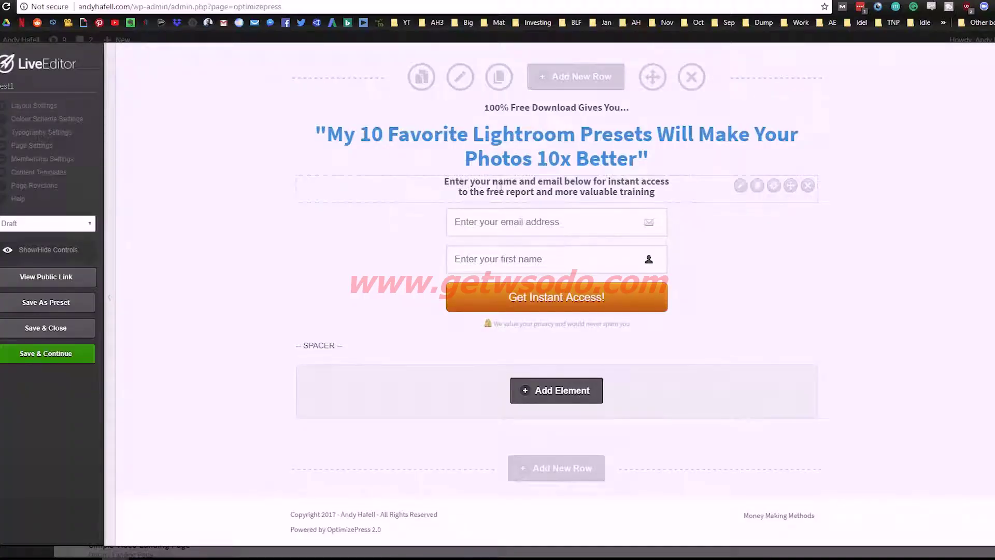
Step: Replace the text of the subheadline beneath the main headline with "Any age, Male or Female This Will Change Your Life!"
{"action": "left_click", "coordinate": [740, 185]}
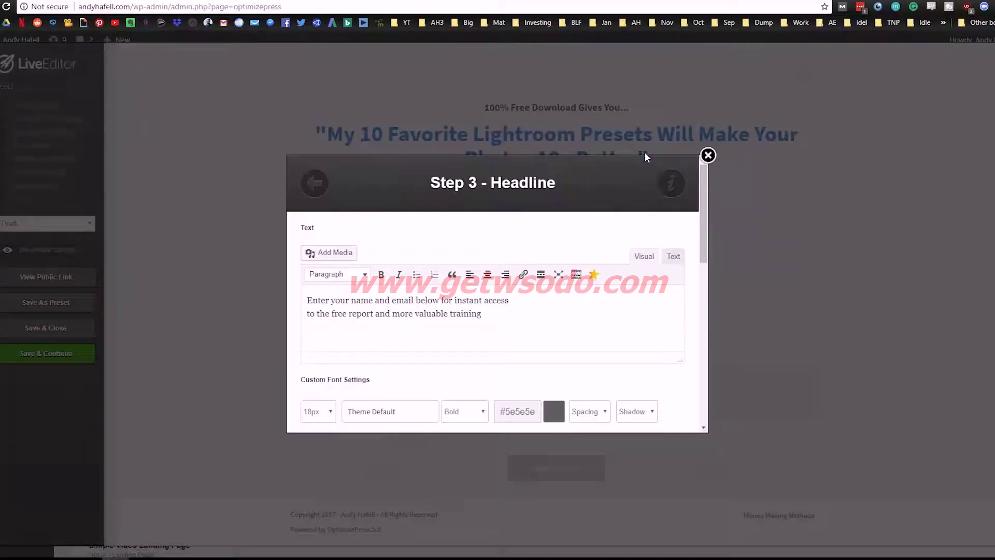
{"action": "triple_click", "coordinate": [535, 300]}
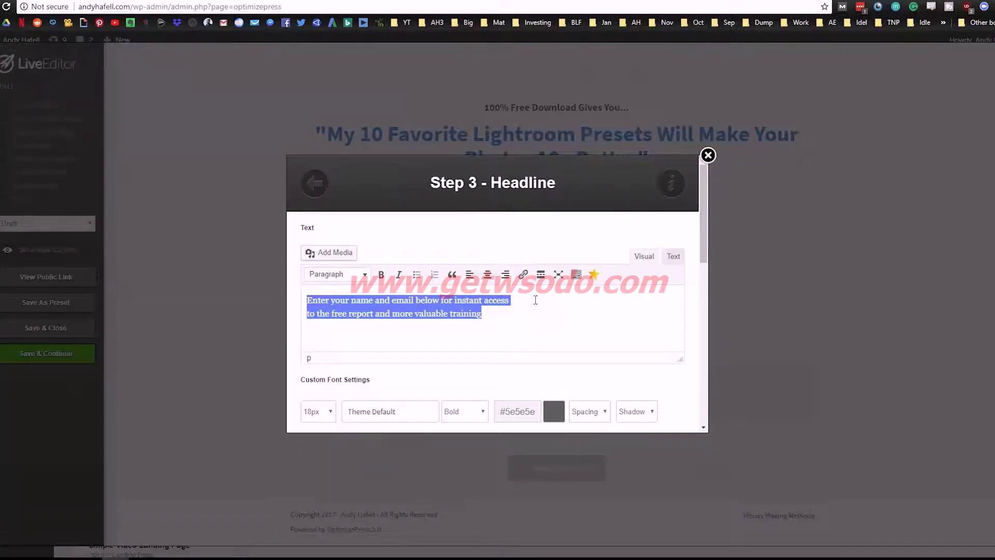
{"action": "type", "text": "Any age"}
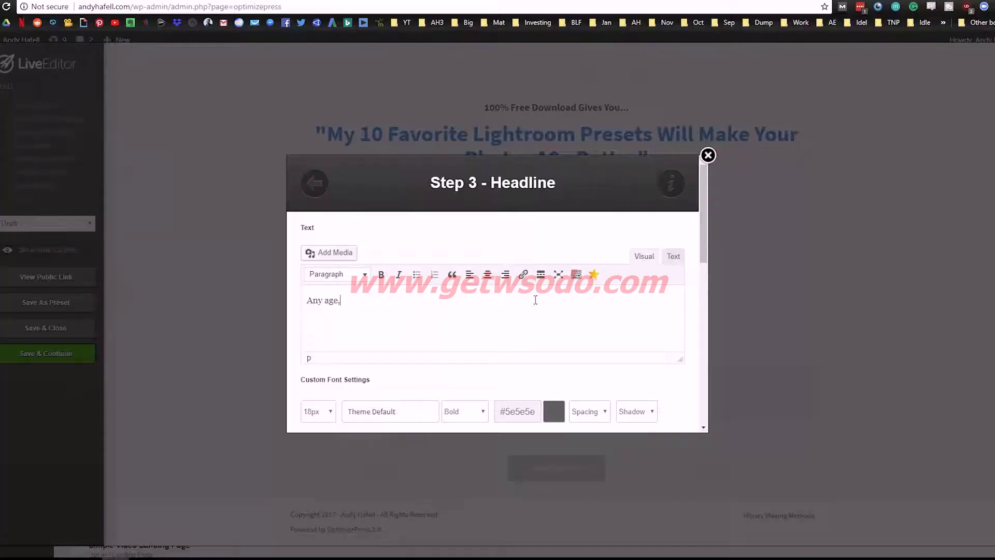
{"action": "type", "text": ", Male or Female This will"}
{"action": "key", "text": "BackSpace"}
{"action": "key", "text": "BackSpace"}
{"action": "key", "text": "BackSpace"}
{"action": "key", "text": "BackSpace"}
{"action": "type", "text": "Will Change Your Life."}
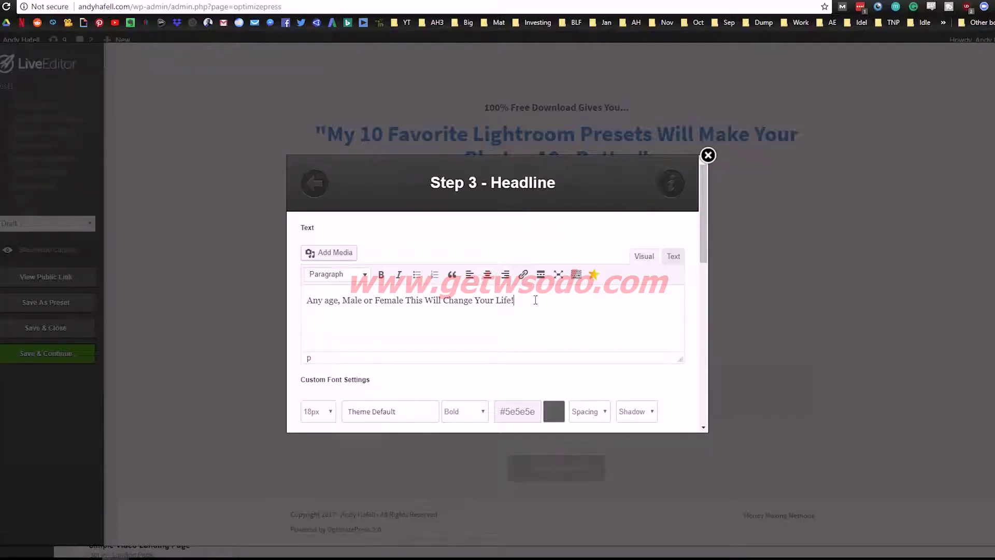
Step: Proofread the wording and comma placement of the new subheadline, and insert the text into the page
{"action": "left_click_drag", "start_coordinate": [529, 303], "coordinate": [307, 301]}
{"action": "left_click", "coordinate": [343, 318]}
{"action": "key", "text": "Right"}
{"action": "type", "text": ","}
{"action": "key", "text": "Right"}
{"action": "key", "text": "Right"}
{"action": "key", "text": "Right"}
{"action": "key", "text": "Right"}
{"action": "key", "text": "Right"}
{"action": "key", "text": "Right"}
{"action": "left_click_drag", "start_coordinate": [343, 300], "coordinate": [406, 300]}
{"action": "left_click", "coordinate": [433, 320]}
{"action": "scroll", "coordinate": [656, 311], "scroll_direction": "down", "scroll_amount": 10}
{"action": "left_click", "coordinate": [667, 406]}
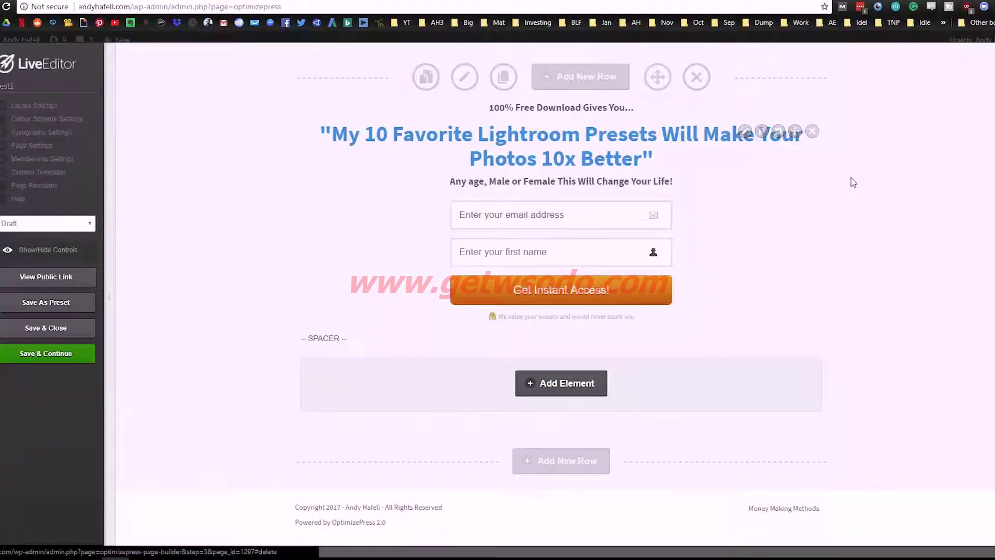
{"action": "mouse_move", "coordinate": [801, 221]}
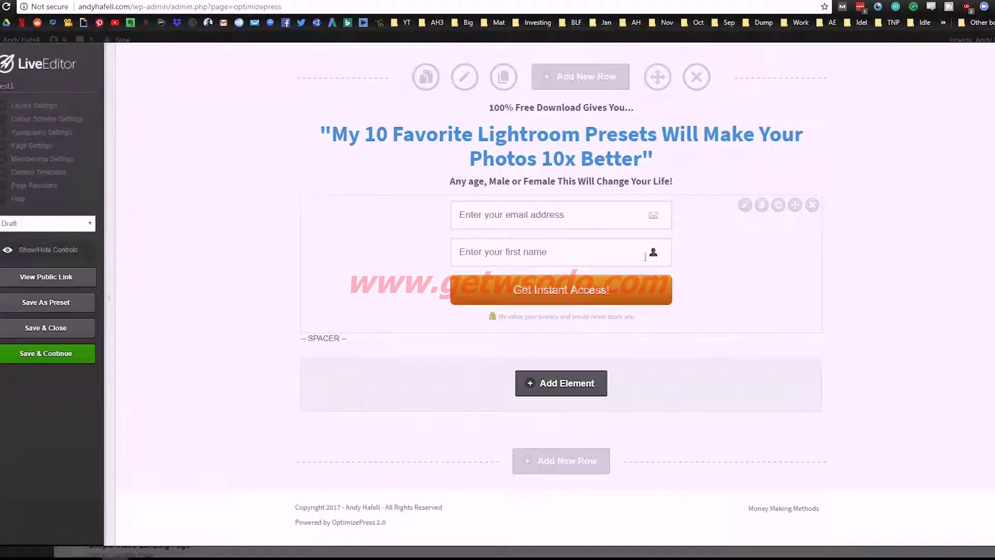
{"action": "left_click", "coordinate": [548, 254]}
{"action": "left_click", "coordinate": [544, 252]}
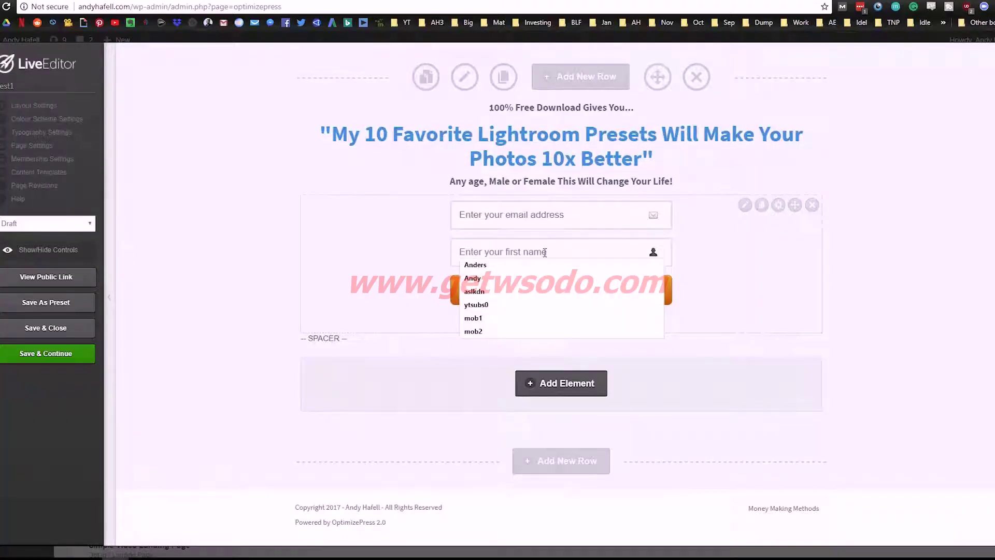
{"action": "left_click", "coordinate": [710, 258]}
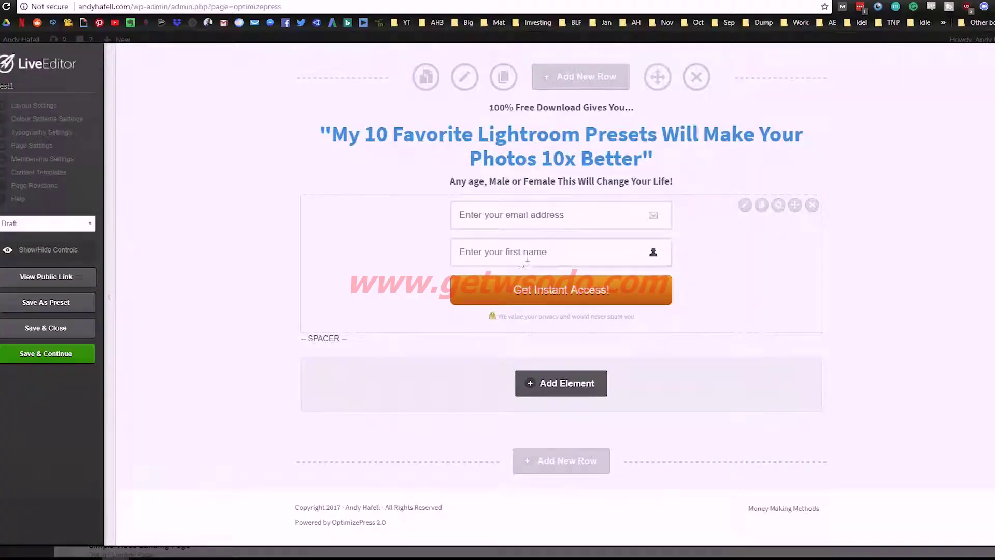
Step: Disable the name field in the opt-in box so that the form only asks for an email address
{"action": "left_click", "coordinate": [745, 206]}
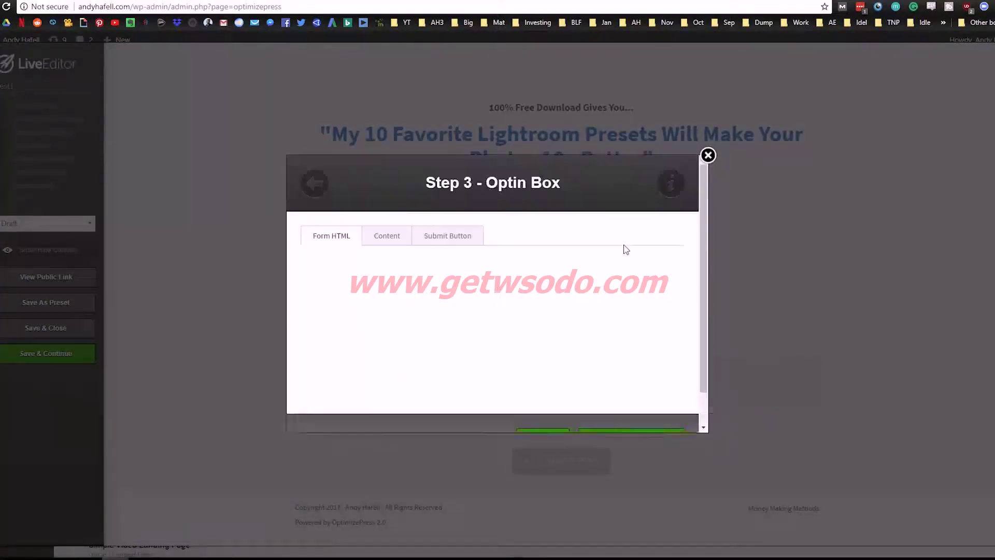
{"action": "scroll", "coordinate": [658, 241], "scroll_direction": "down", "scroll_amount": 2}
{"action": "scroll", "coordinate": [670, 246], "scroll_direction": "down", "scroll_amount": 3}
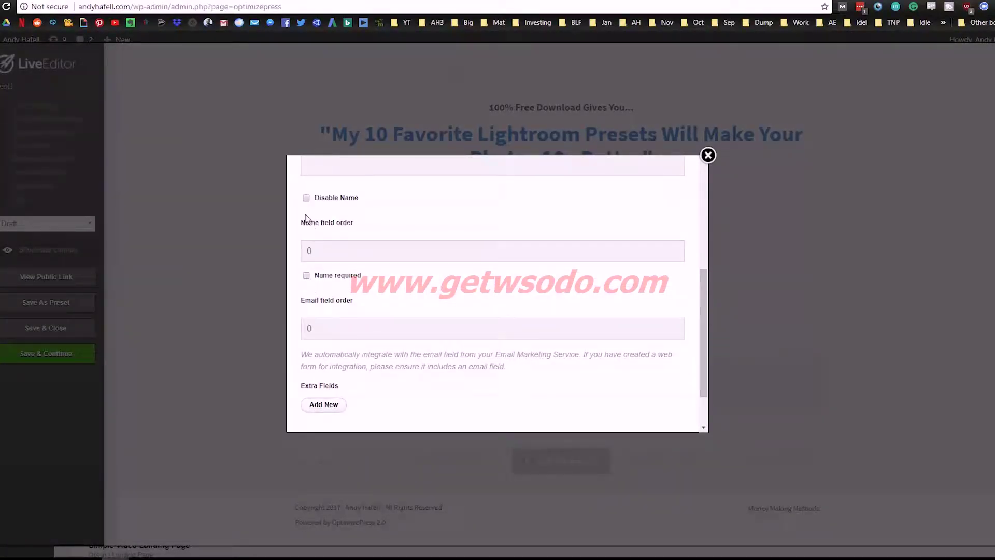
{"action": "left_click", "coordinate": [306, 198]}
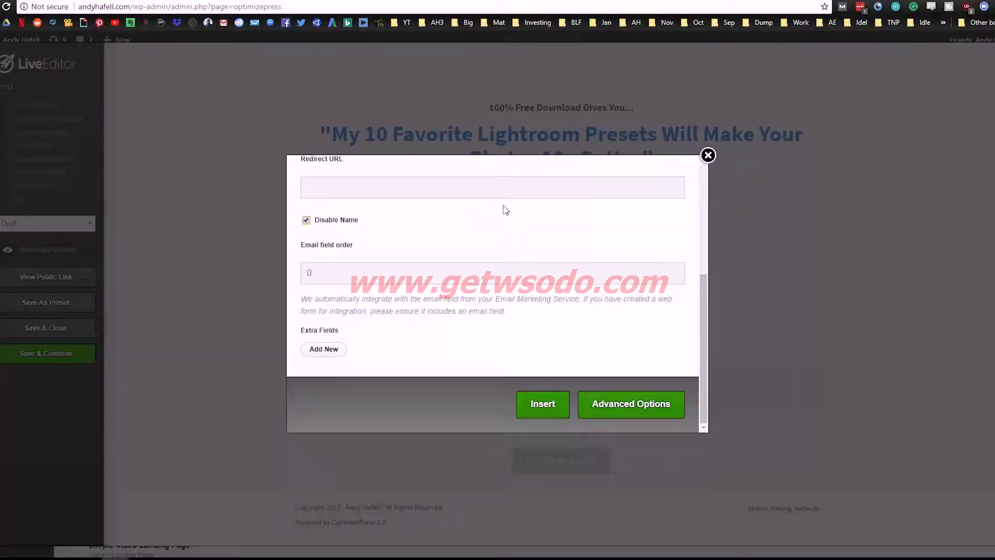
Step: Set the opt-in form's integration type to GetResponse and choose the site owner's name-based list as the provider list
{"action": "scroll", "coordinate": [466, 394], "scroll_direction": "up", "scroll_amount": 5}
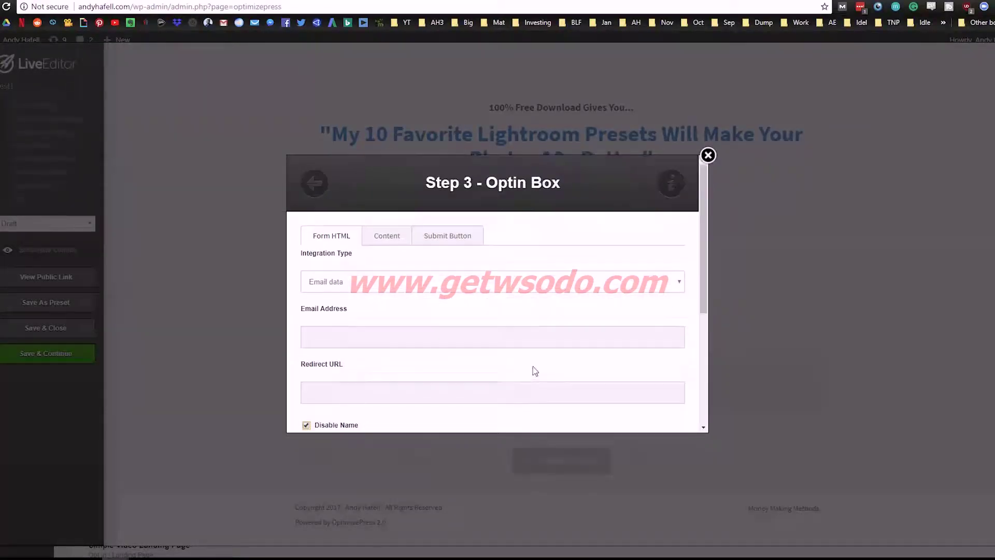
{"action": "scroll", "coordinate": [380, 295], "scroll_direction": "down", "scroll_amount": 2}
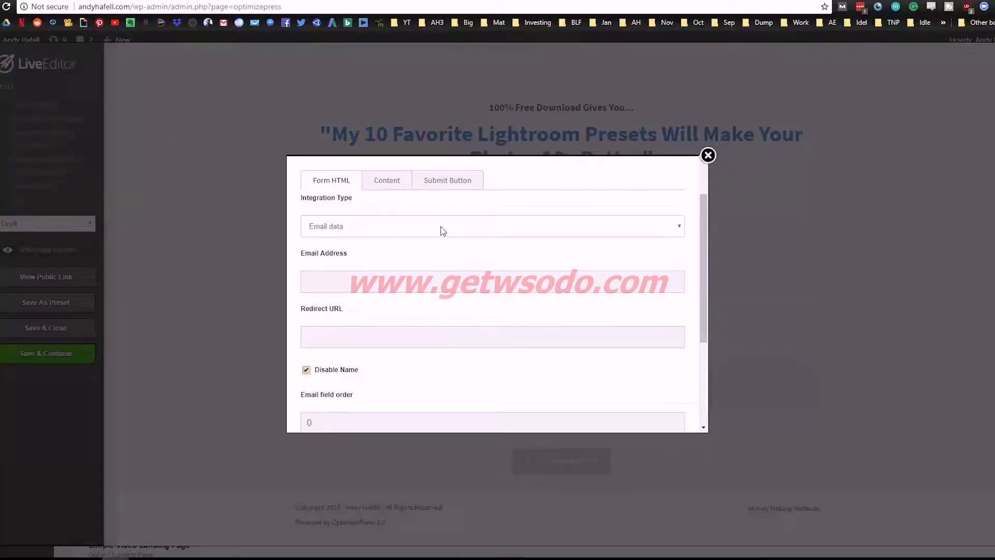
{"action": "left_click", "coordinate": [442, 228]}
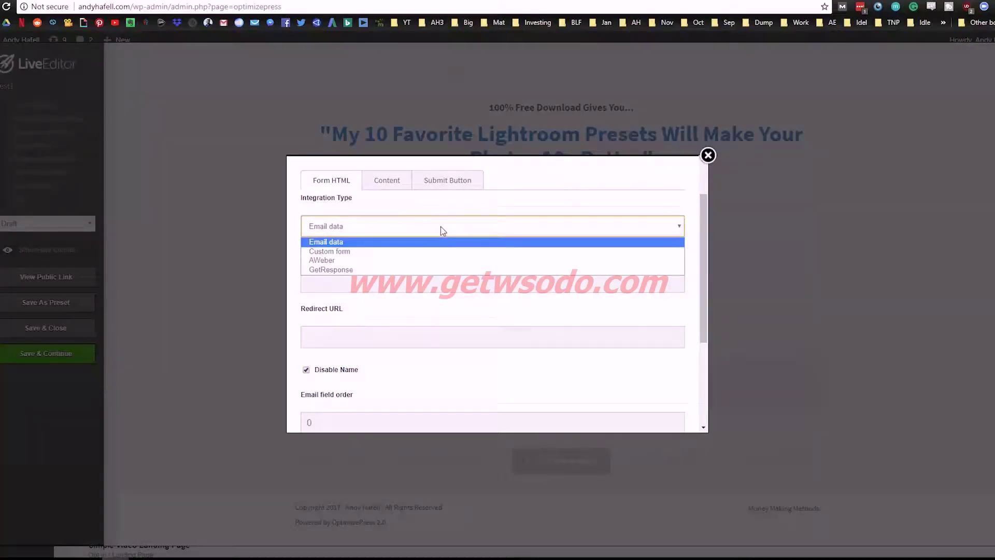
{"action": "left_click", "coordinate": [370, 269]}
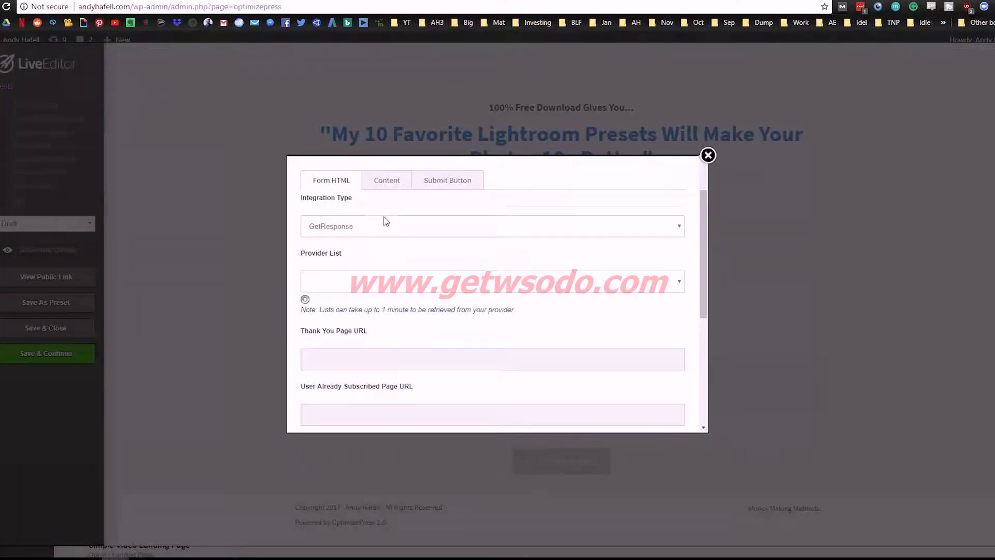
{"action": "left_click", "coordinate": [373, 282]}
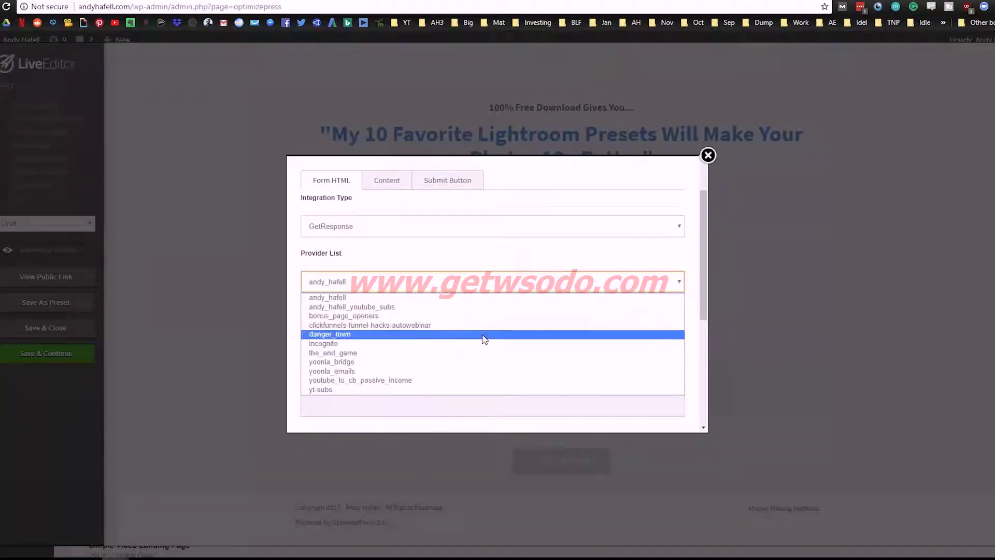
{"action": "left_click", "coordinate": [422, 299]}
Step: Review the thank-you and already-subscribed page URL fields, leave them empty, and insert the updated opt-in form
{"action": "scroll", "coordinate": [542, 334], "scroll_direction": "down", "scroll_amount": 1}
{"action": "scroll", "coordinate": [533, 324], "scroll_direction": "down", "scroll_amount": 3}
{"action": "scroll", "coordinate": [484, 340], "scroll_direction": "up", "scroll_amount": 3}
{"action": "scroll", "coordinate": [415, 291], "scroll_direction": "down", "scroll_amount": 2}
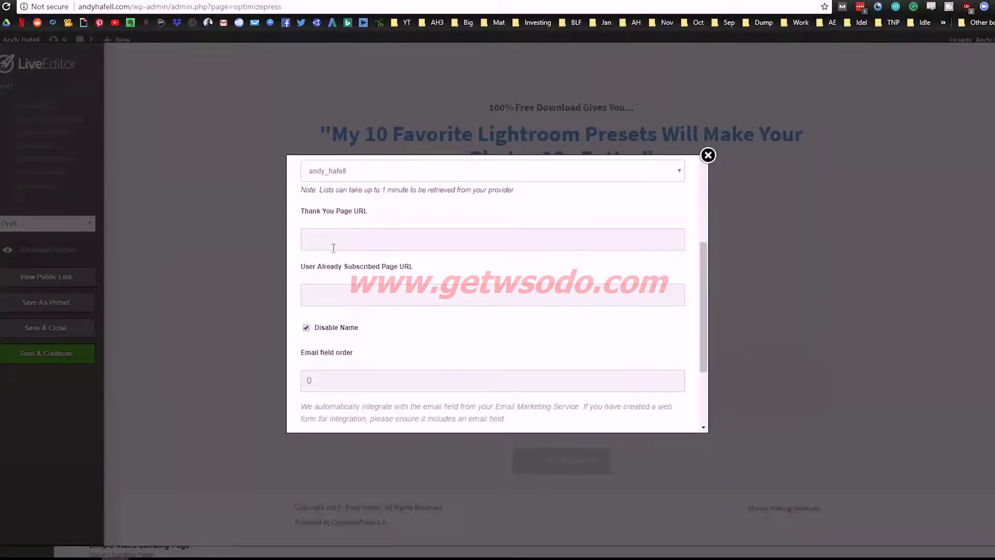
{"action": "left_click_drag", "start_coordinate": [385, 216], "coordinate": [304, 217]}
{"action": "left_click", "coordinate": [387, 223]}
{"action": "left_click", "coordinate": [339, 246]}
{"action": "left_click", "coordinate": [335, 291]}
{"action": "left_click", "coordinate": [344, 239]}
{"action": "left_click", "coordinate": [344, 298]}
{"action": "scroll", "coordinate": [539, 262], "scroll_direction": "down", "scroll_amount": 2}
{"action": "left_click", "coordinate": [540, 407]}
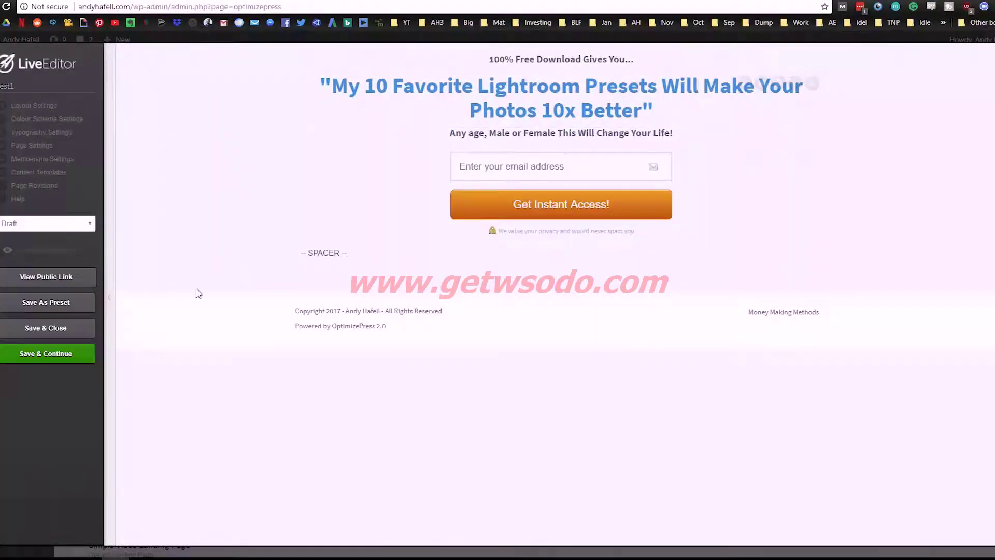
Step: Find the Vertical Spacing element with the search term "spac" and insert it below the existing spacer with a height of 50 px
{"action": "left_click", "coordinate": [21, 252]}
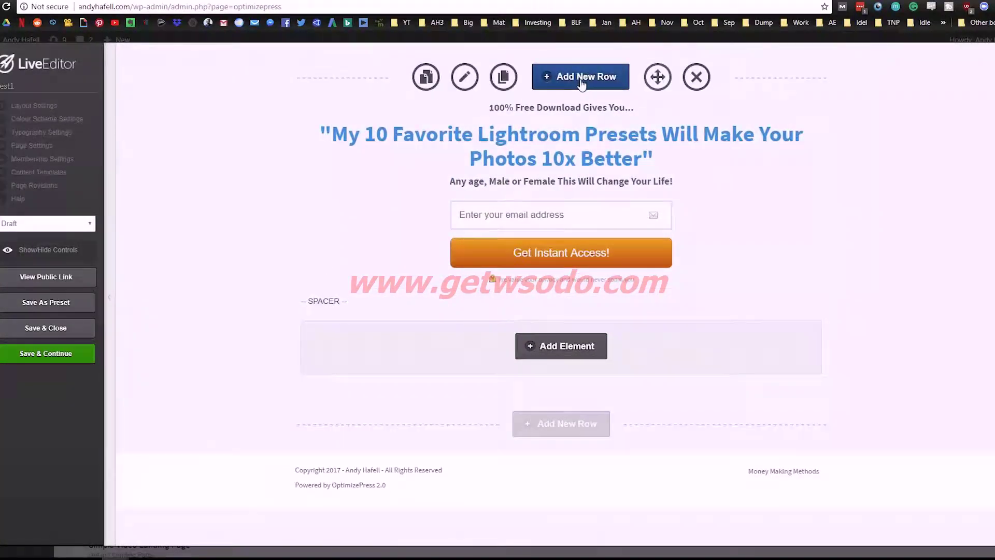
{"action": "left_click", "coordinate": [574, 358]}
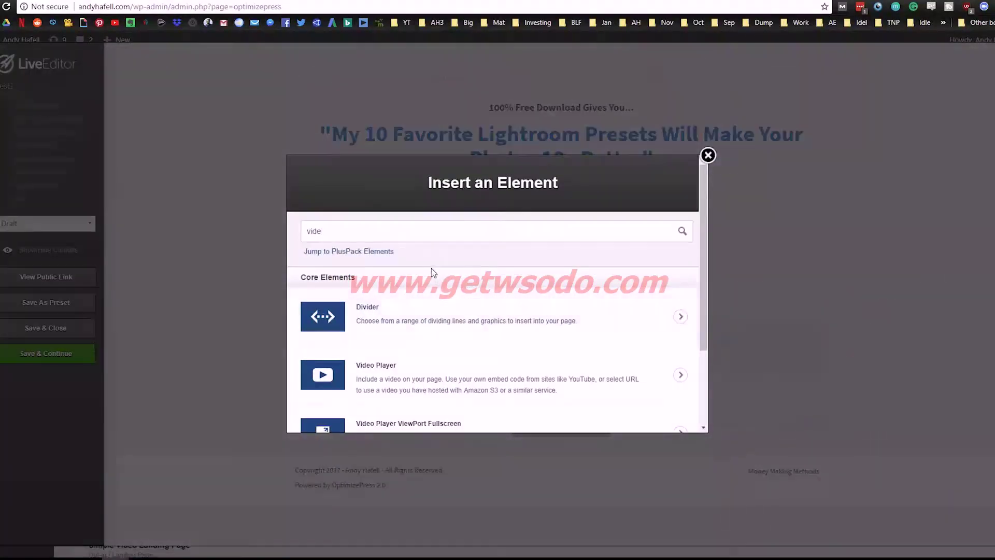
{"action": "triple_click", "coordinate": [441, 230]}
{"action": "type", "text": "spac"}
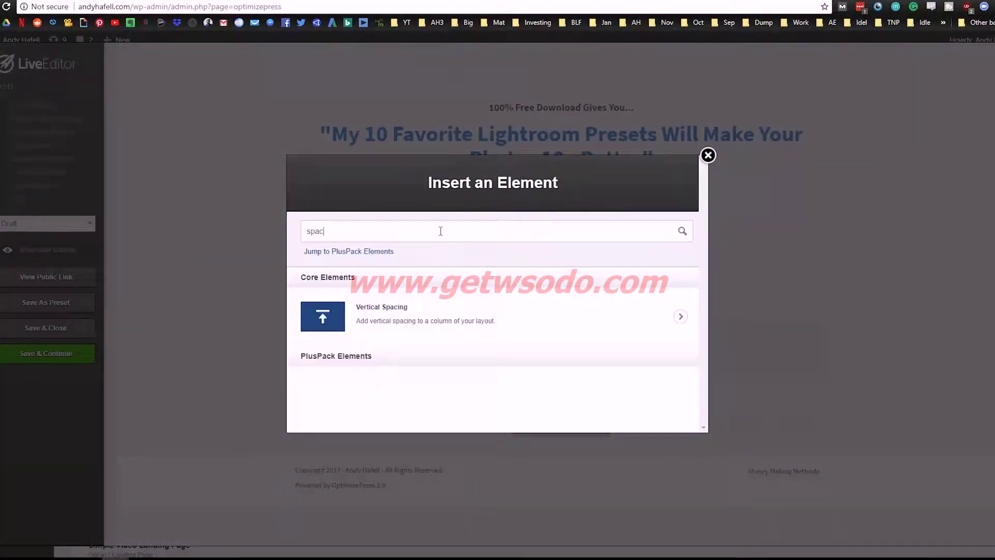
{"action": "left_click", "coordinate": [486, 311]}
{"action": "left_click", "coordinate": [407, 260]}
{"action": "type", "text": "50"}
{"action": "scroll", "coordinate": [496, 375], "scroll_direction": "down", "scroll_amount": 1}
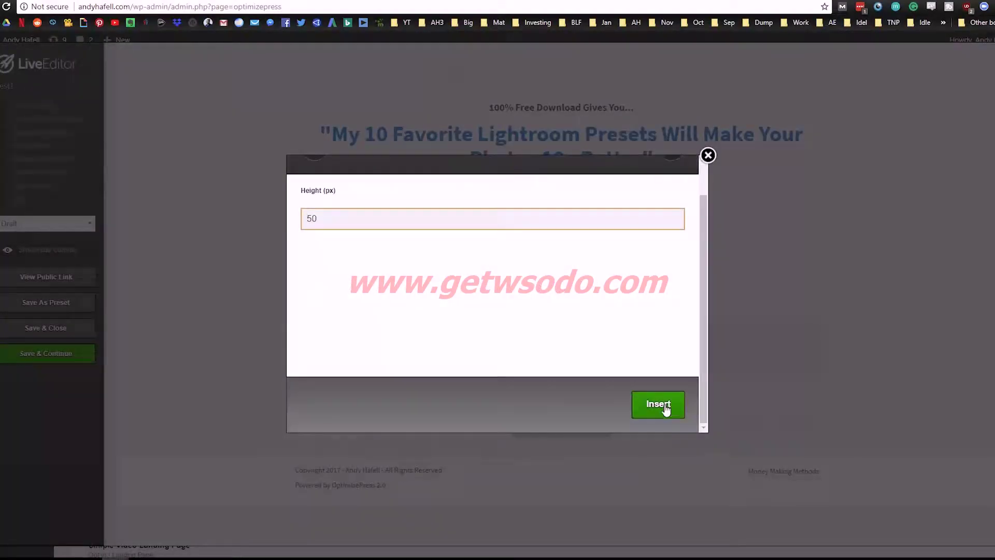
{"action": "left_click", "coordinate": [658, 405]}
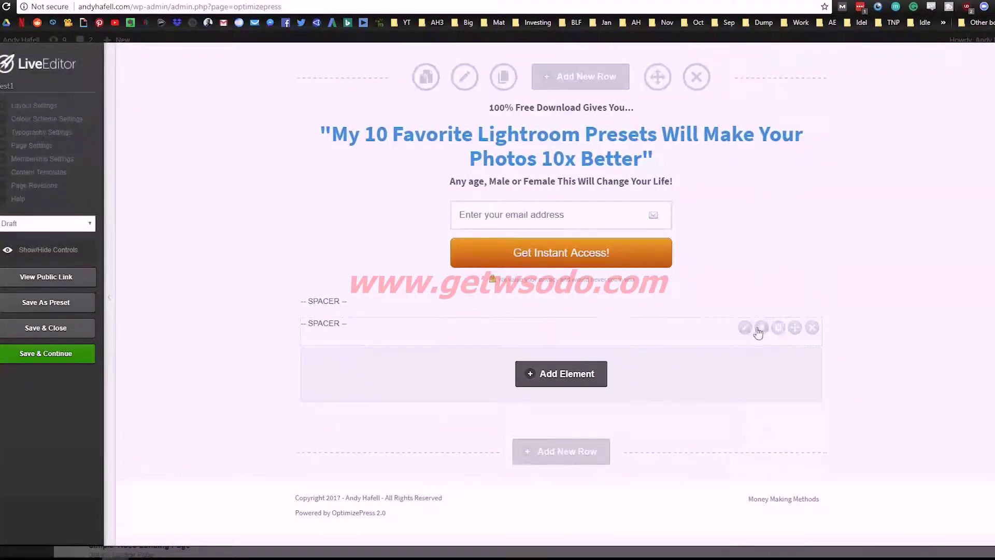
Step: Move the new spacer above the "100% Free Download Gives You..." line and set its height to 150 px
{"action": "left_click_drag", "start_coordinate": [795, 328], "coordinate": [799, 110]}
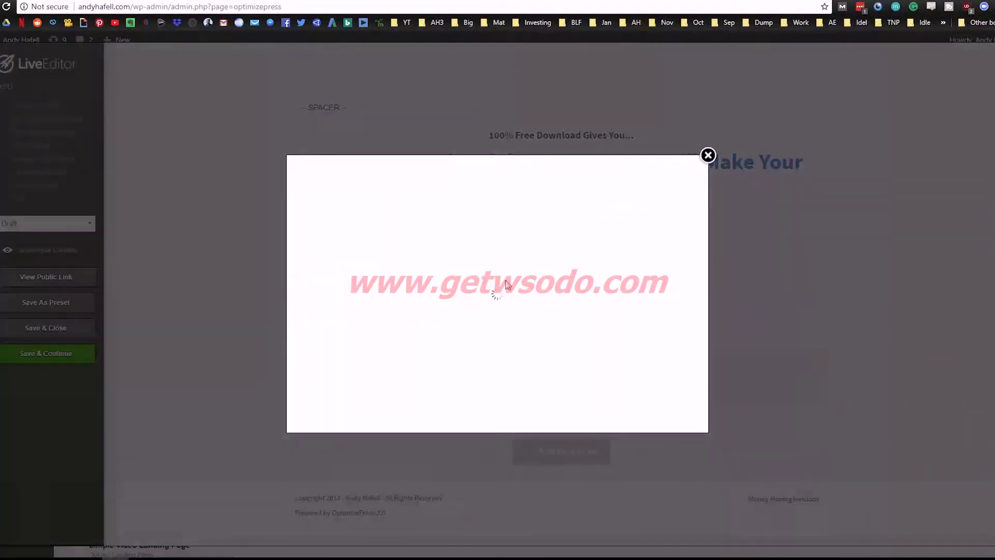
{"action": "left_click_drag", "start_coordinate": [359, 252], "coordinate": [305, 250]}
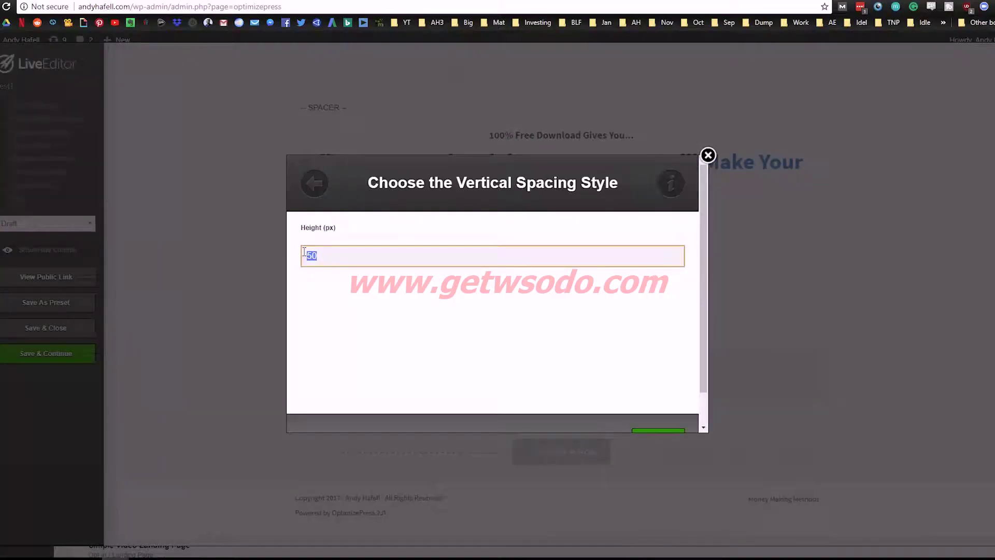
{"action": "type", "text": "150"}
{"action": "scroll", "coordinate": [596, 363], "scroll_direction": "down", "scroll_amount": 3}
{"action": "left_click", "coordinate": [657, 404]}
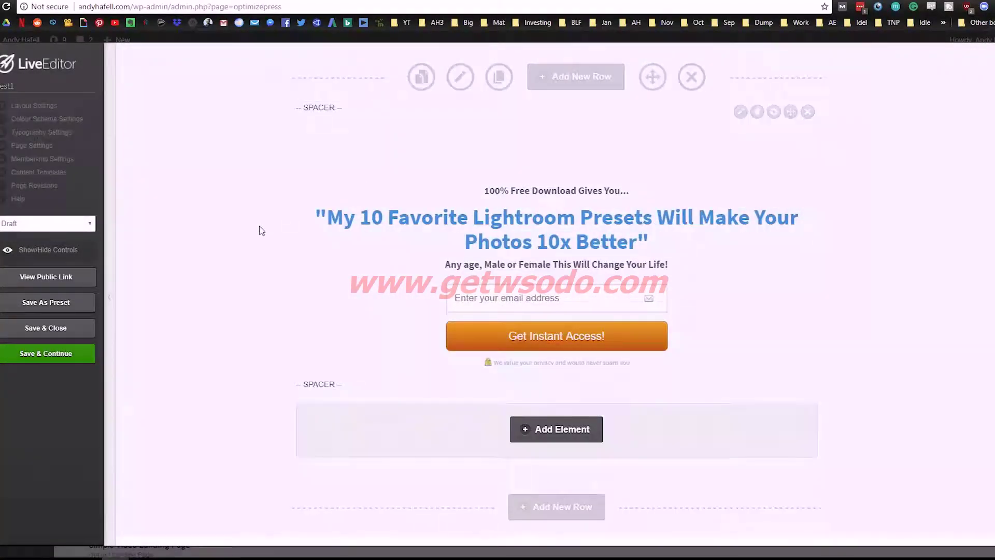
Step: Turn off the footer area in the page's layout settings, and save and close the page
{"action": "left_click", "coordinate": [48, 250]}
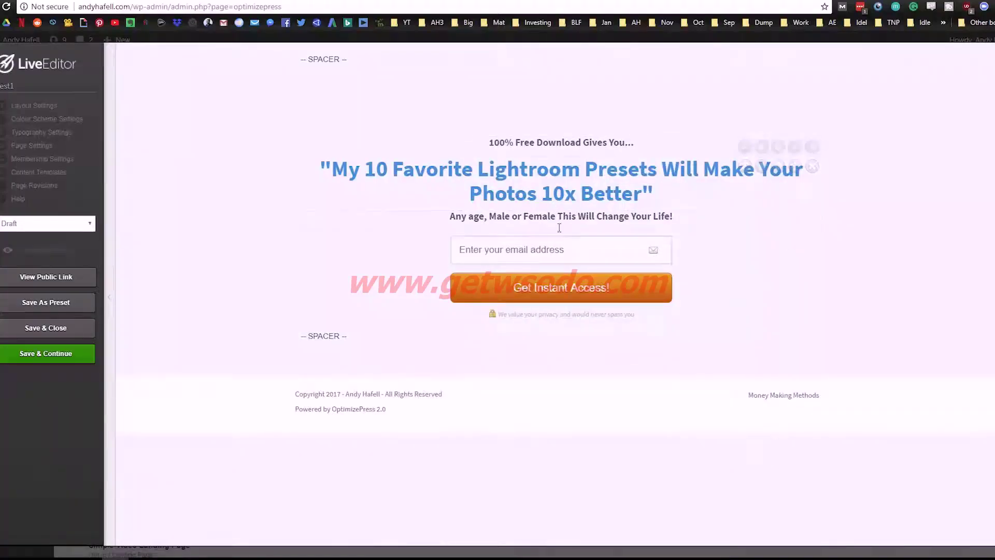
{"action": "left_click", "coordinate": [42, 250]}
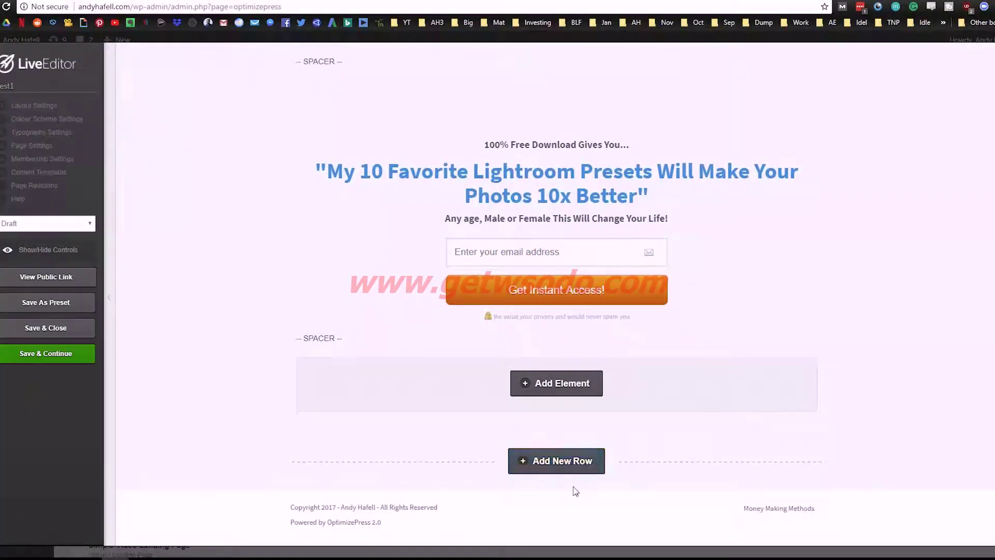
{"action": "left_click", "coordinate": [11, 106]}
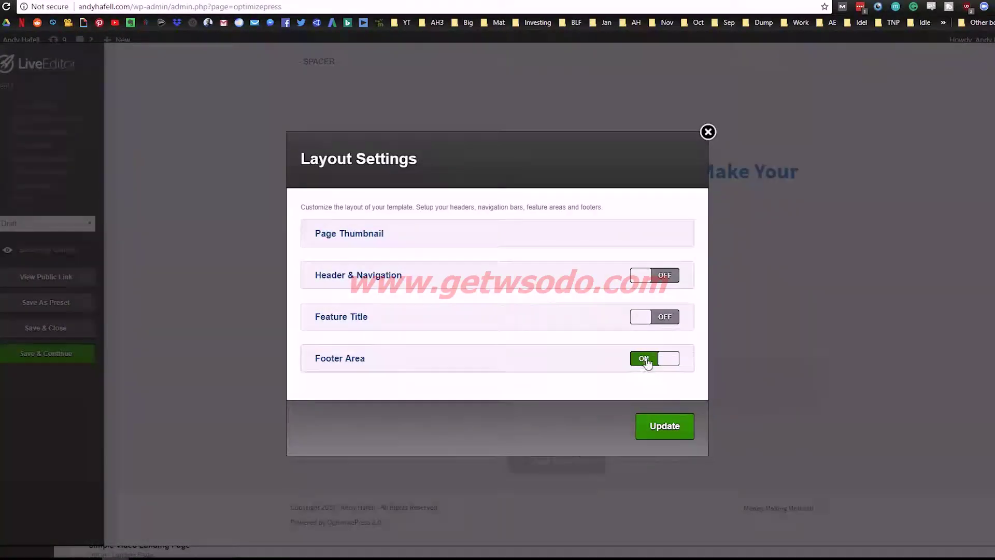
{"action": "left_click", "coordinate": [648, 358]}
{"action": "left_click", "coordinate": [660, 430]}
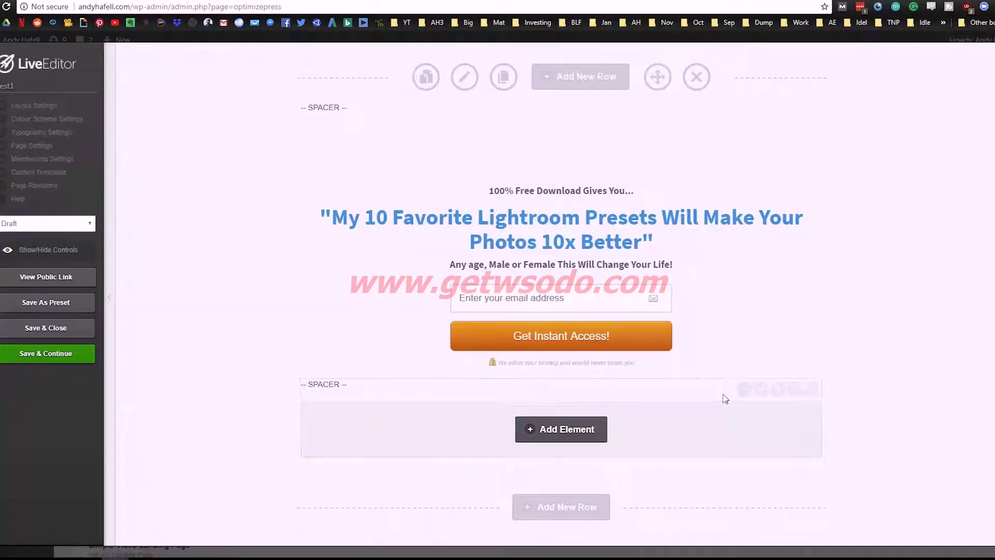
{"action": "left_click", "coordinate": [78, 255]}
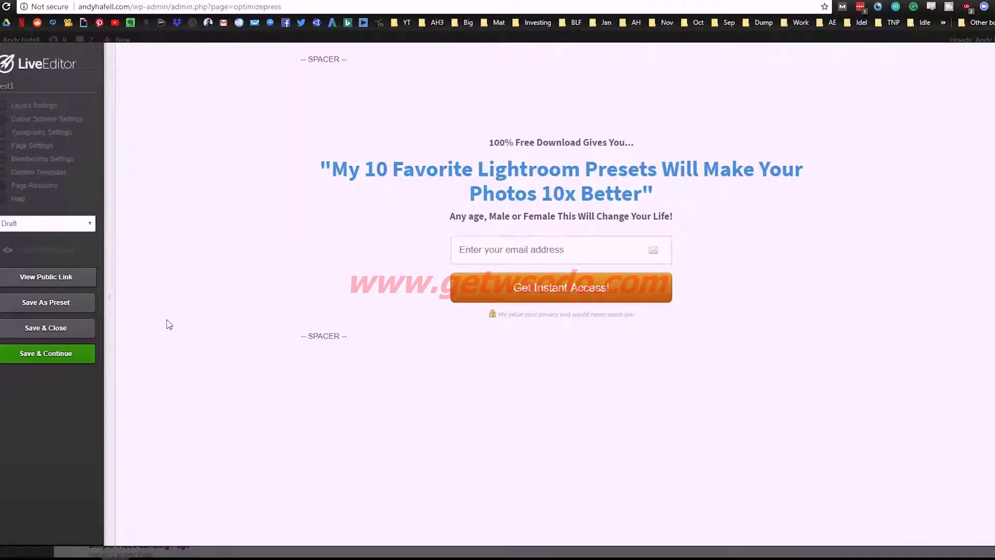
{"action": "left_click", "coordinate": [57, 331]}
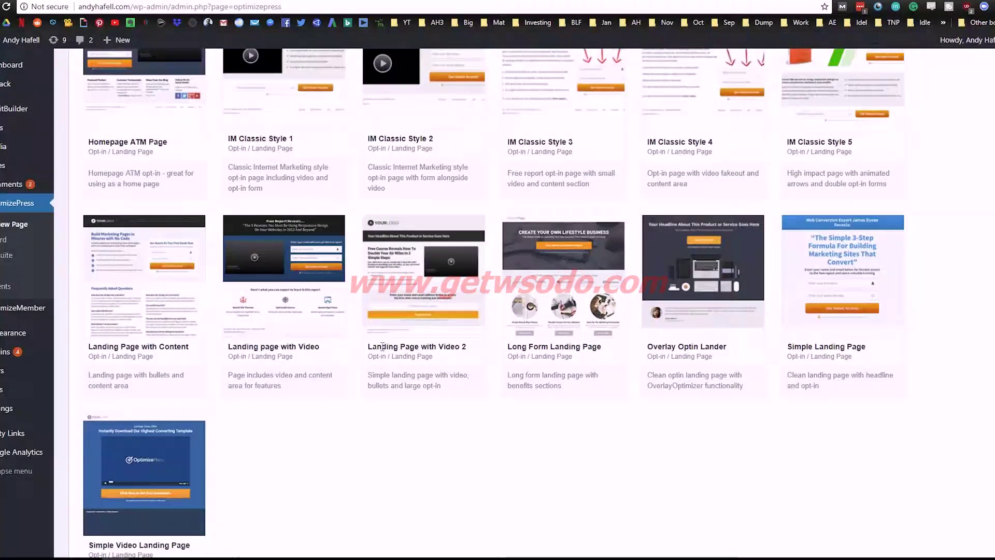
Step: Open the draft page Test1 for editing from the site's page list and publish it
{"action": "scroll", "coordinate": [214, 352], "scroll_direction": "up", "scroll_amount": 15}
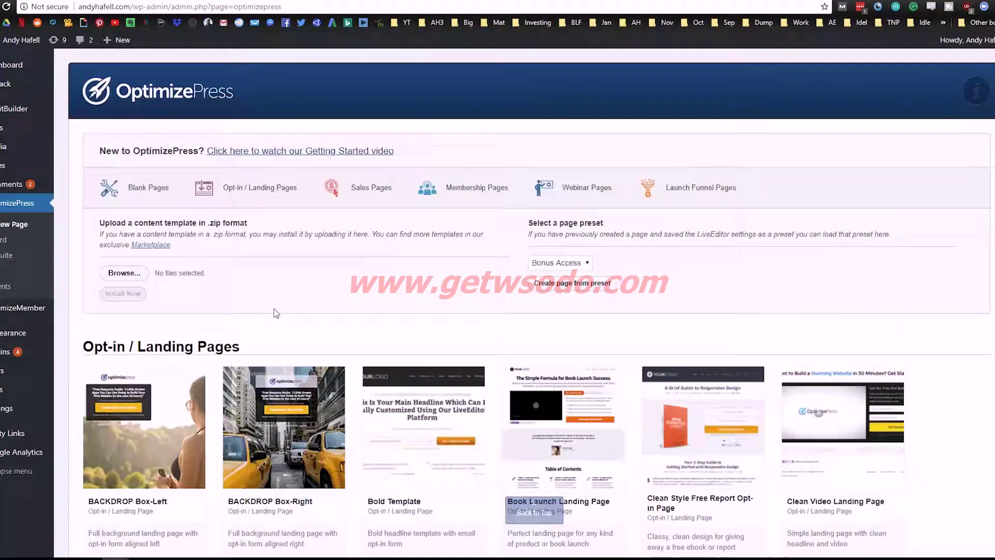
{"action": "left_click", "coordinate": [1, 174]}
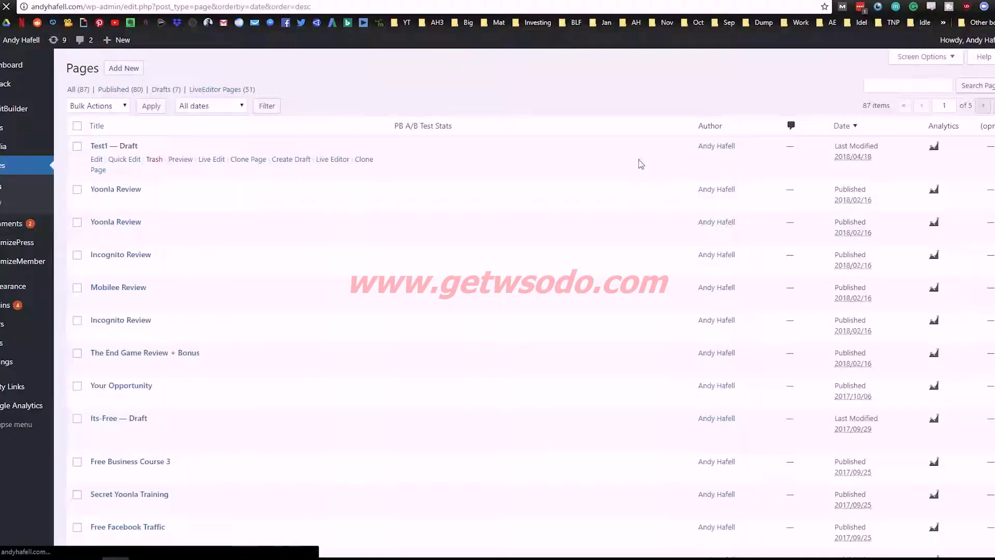
{"action": "left_click", "coordinate": [97, 161]}
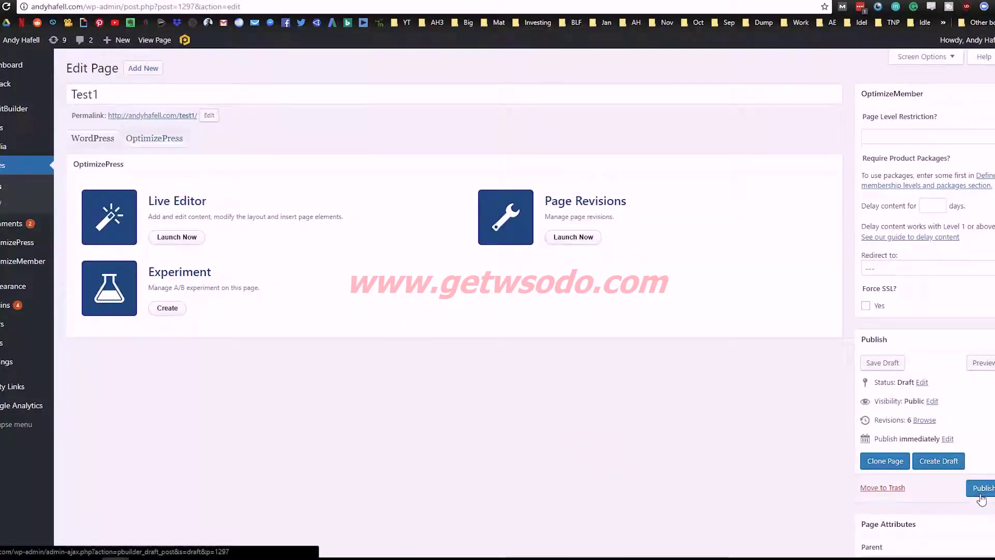
{"action": "left_click", "coordinate": [970, 487]}
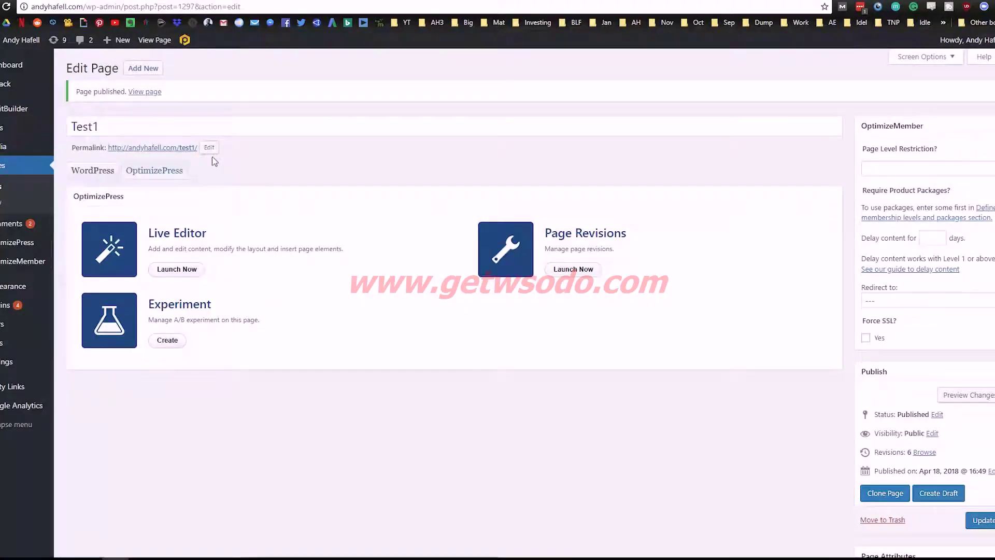
Step: Preview the published Test1 page and examine the main headline, the lines around it and the opt-in form
{"action": "left_click", "coordinate": [977, 401]}
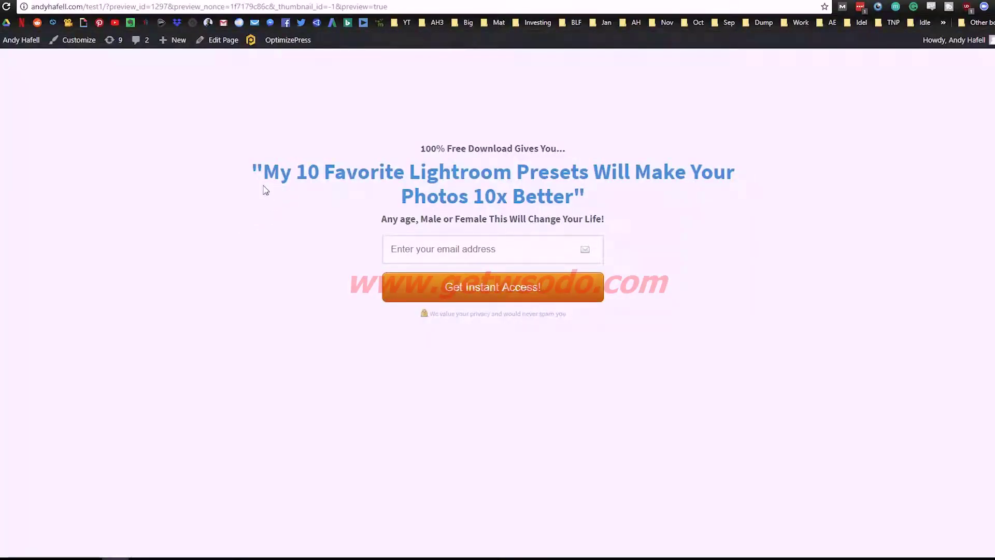
{"action": "left_click_drag", "start_coordinate": [249, 178], "coordinate": [596, 200]}
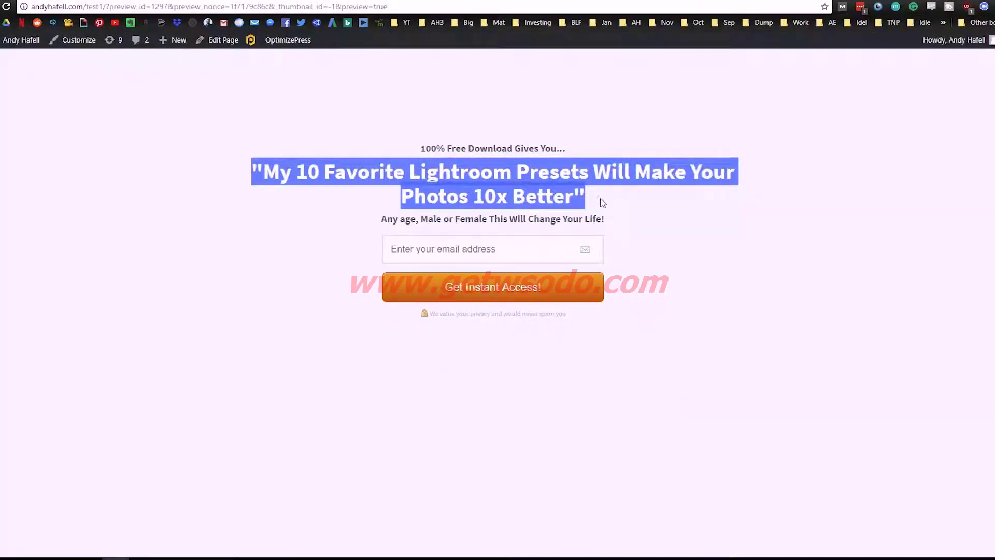
{"action": "left_click", "coordinate": [615, 213]}
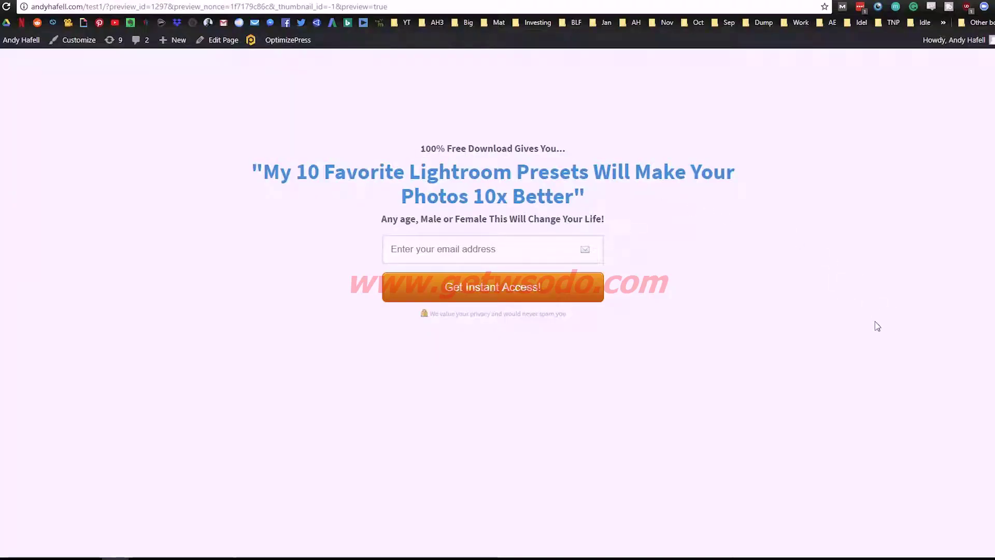
{"action": "left_click_drag", "start_coordinate": [254, 171], "coordinate": [655, 193]}
{"action": "left_click", "coordinate": [559, 244]}
{"action": "left_click_drag", "start_coordinate": [385, 151], "coordinate": [532, 220]}
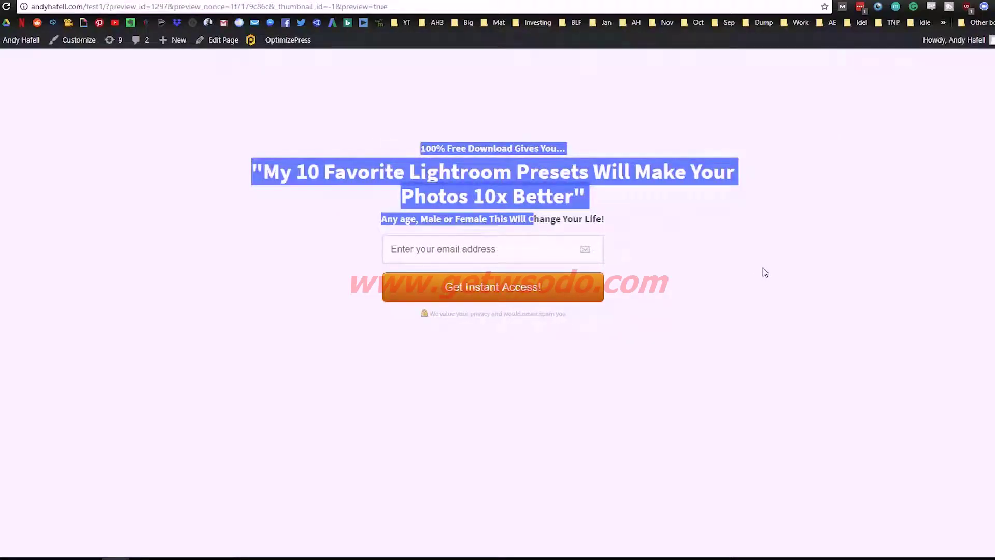
{"action": "left_click", "coordinate": [695, 311]}
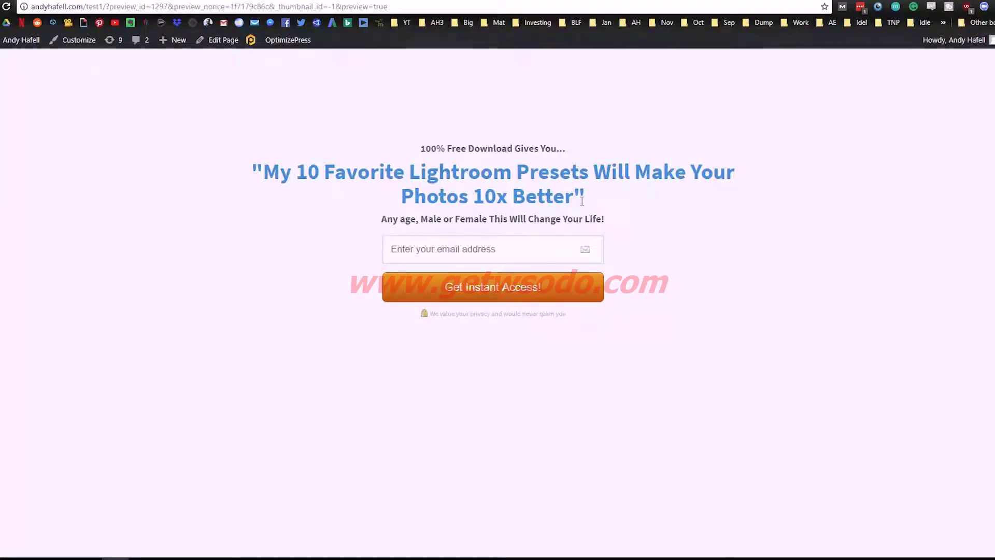
{"action": "left_click_drag", "start_coordinate": [587, 201], "coordinate": [265, 172]}
{"action": "left_click", "coordinate": [46, 86]}
Step: Close the page preview and return to the list of all site pages
{"action": "key", "text": "ctrl+w"}
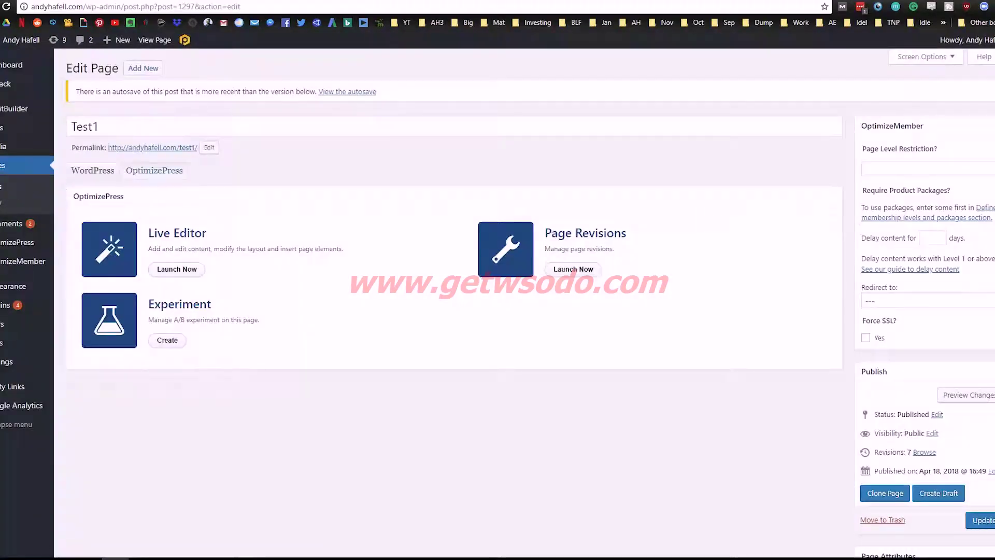
{"action": "left_click", "coordinate": [13, 166]}
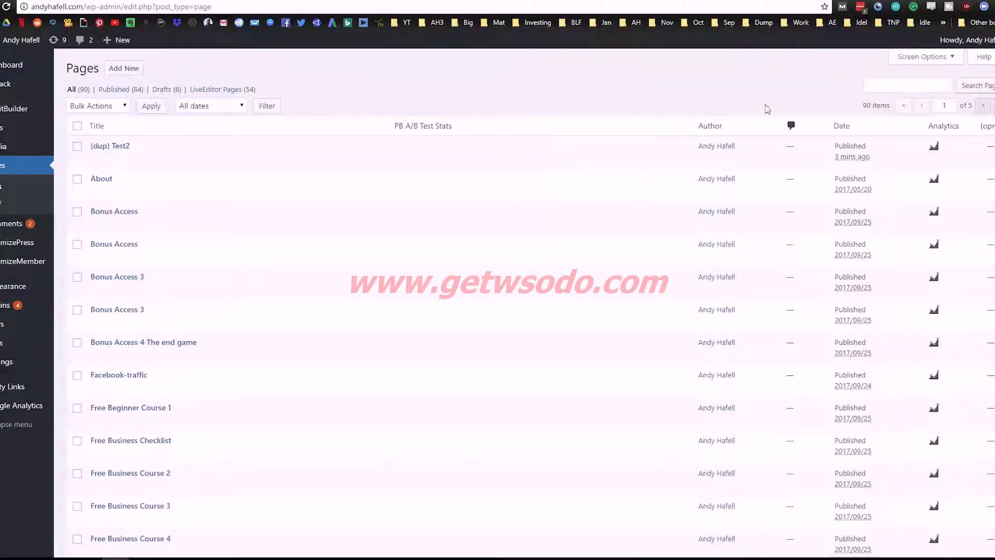
Step: Sort the site's page list by date, newest first, and clone the most recent Test1 page
{"action": "left_click", "coordinate": [843, 128]}
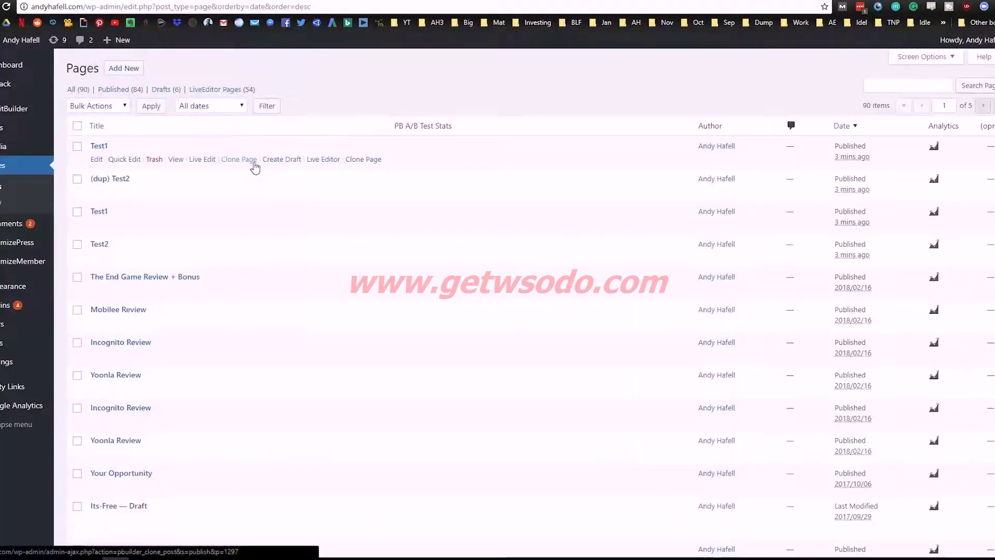
{"action": "left_click", "coordinate": [374, 164]}
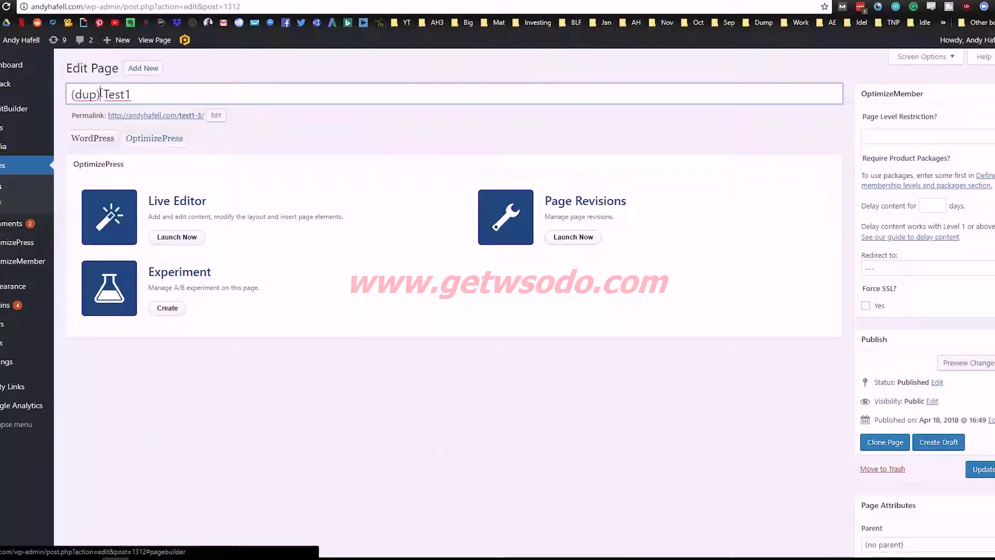
Step: Rename the cloned page as Ty-Test1
{"action": "left_click_drag", "start_coordinate": [101, 93], "coordinate": [70, 93]}
{"action": "left_click", "coordinate": [174, 94]}
{"action": "type", "text": "2"}
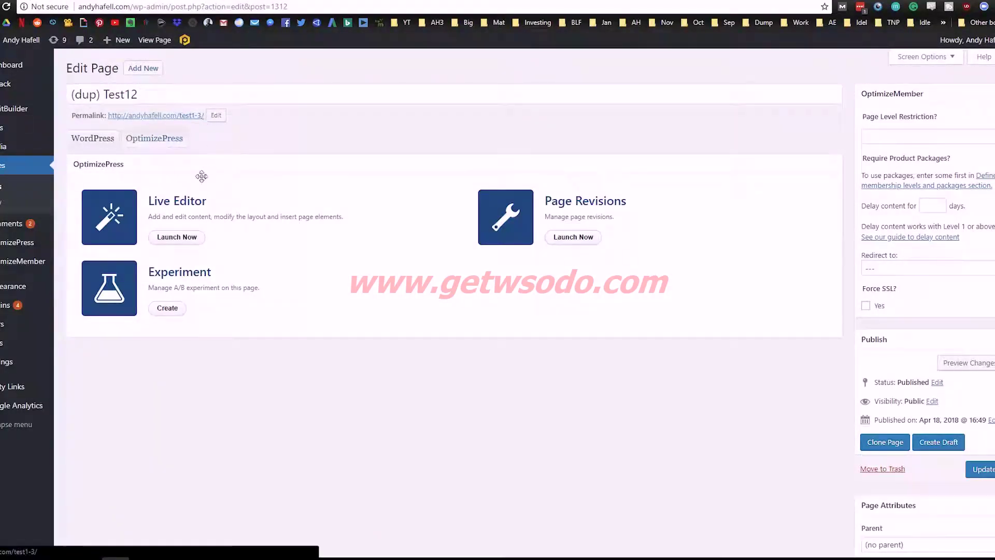
{"action": "triple_click", "coordinate": [125, 94]}
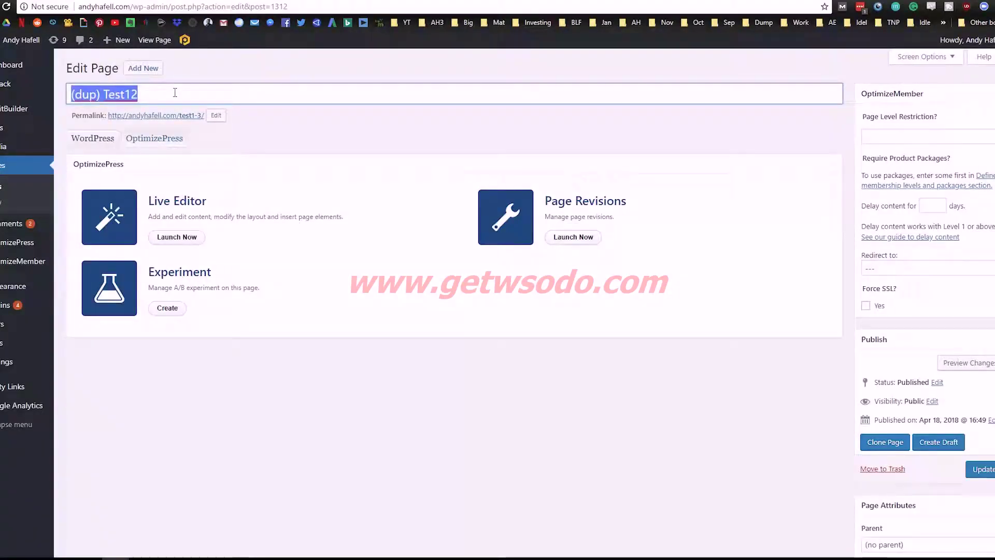
{"action": "type", "text": "Ty"}
{"action": "key", "text": "BackSpace"}
{"action": "key", "text": "BackSpace"}
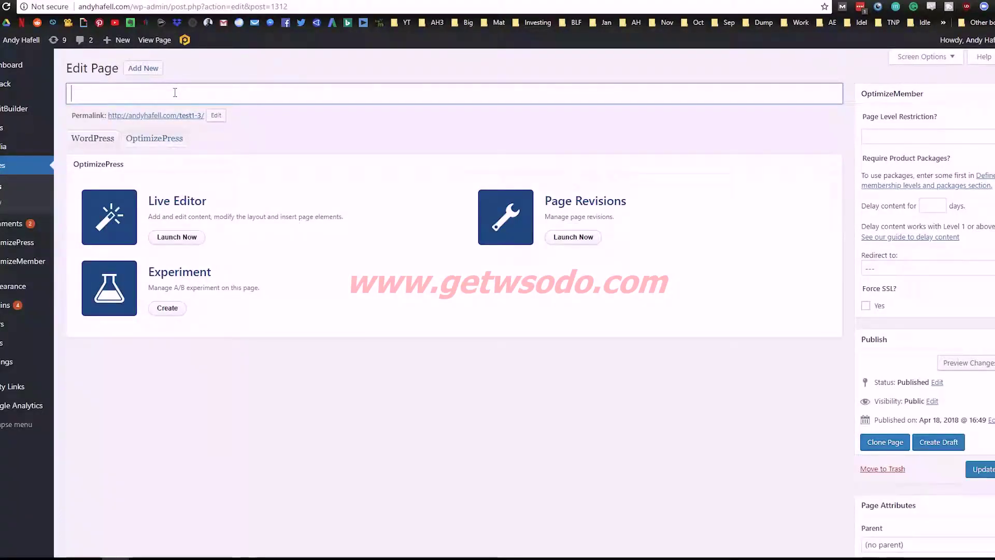
{"action": "type", "text": "Ty"}
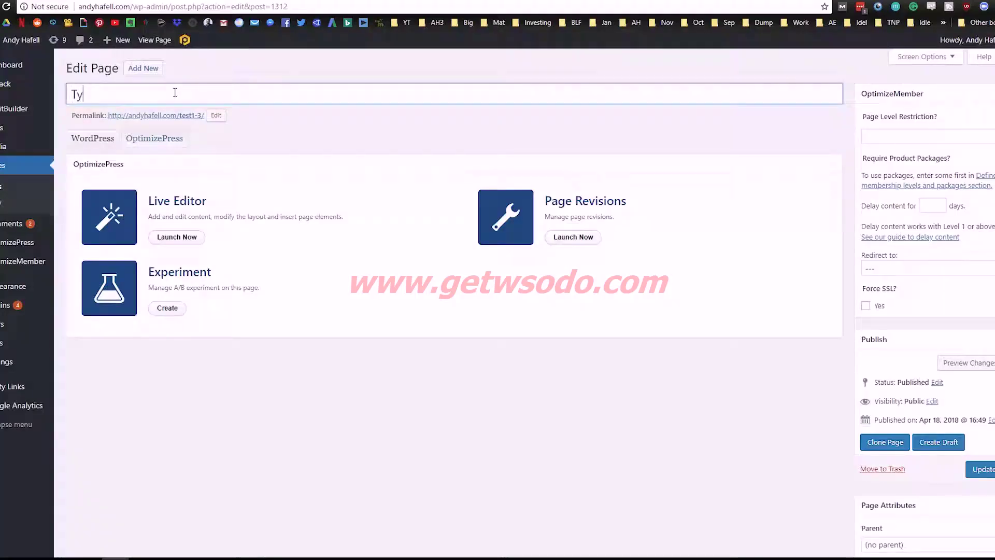
{"action": "type", "text": "-Te4s"}
{"action": "type", "text": "st1"}
Step: Set the cloned page's permalink slug to Ty-Test1 and update the page
{"action": "key", "text": "ctrl+a"}
{"action": "left_click", "coordinate": [216, 115]}
{"action": "key", "text": "ctrl+a"}
{"action": "type", "text": "Ty-Test1"}
{"action": "left_click", "coordinate": [309, 115]}
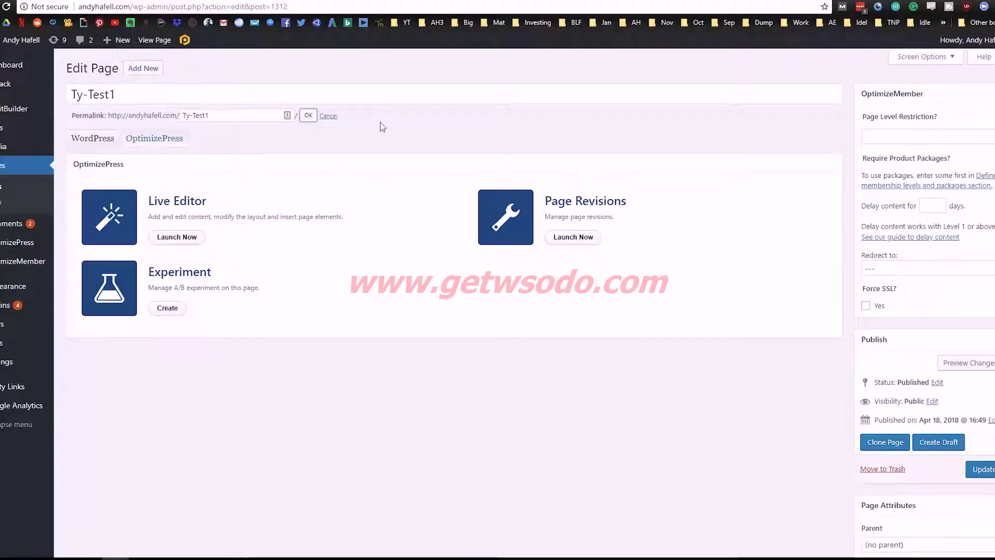
{"action": "left_click", "coordinate": [980, 469]}
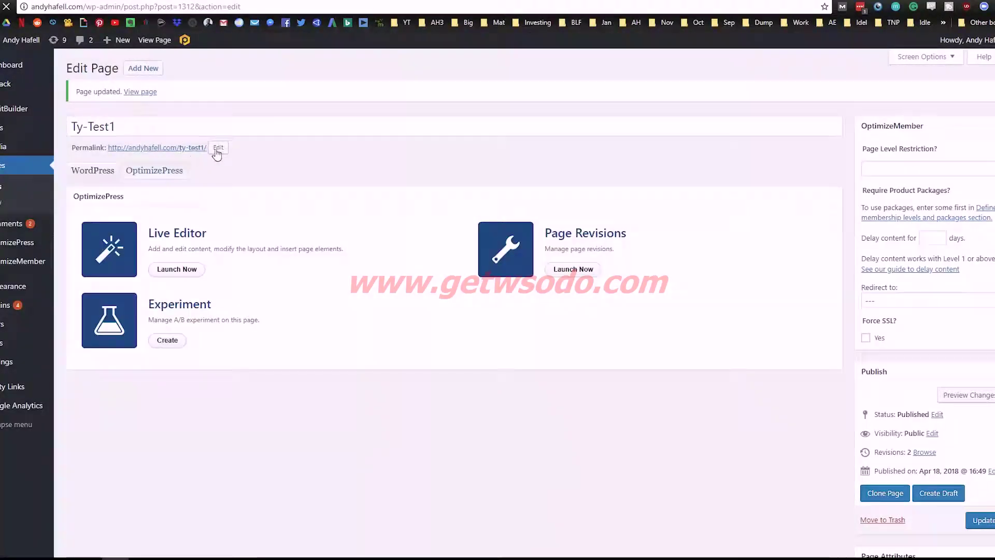
Step: Open the Ty-Test1 page in the Live Editor and remove the lines above and below the headline and the opt-in form
{"action": "left_click", "coordinate": [176, 269]}
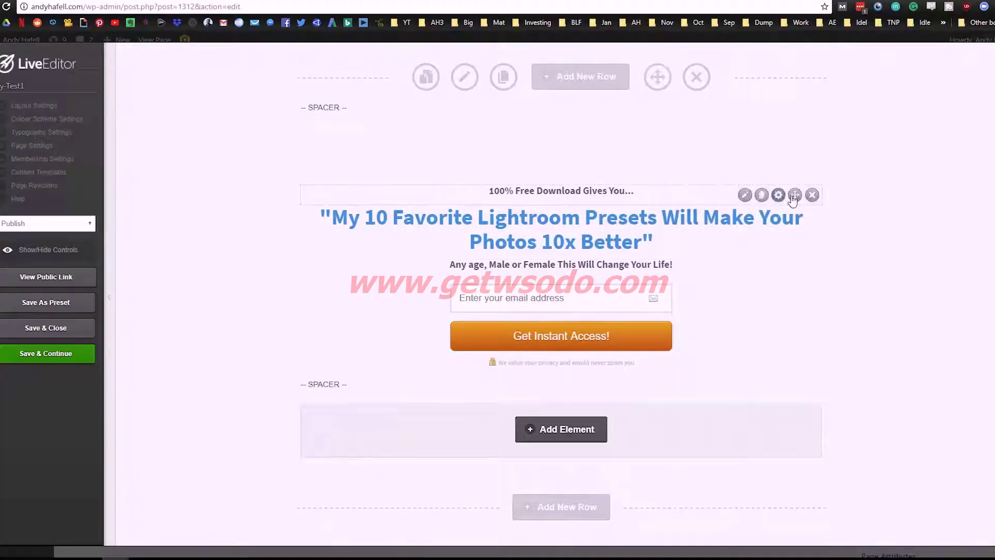
{"action": "left_click", "coordinate": [812, 195]}
{"action": "key", "text": "Return"}
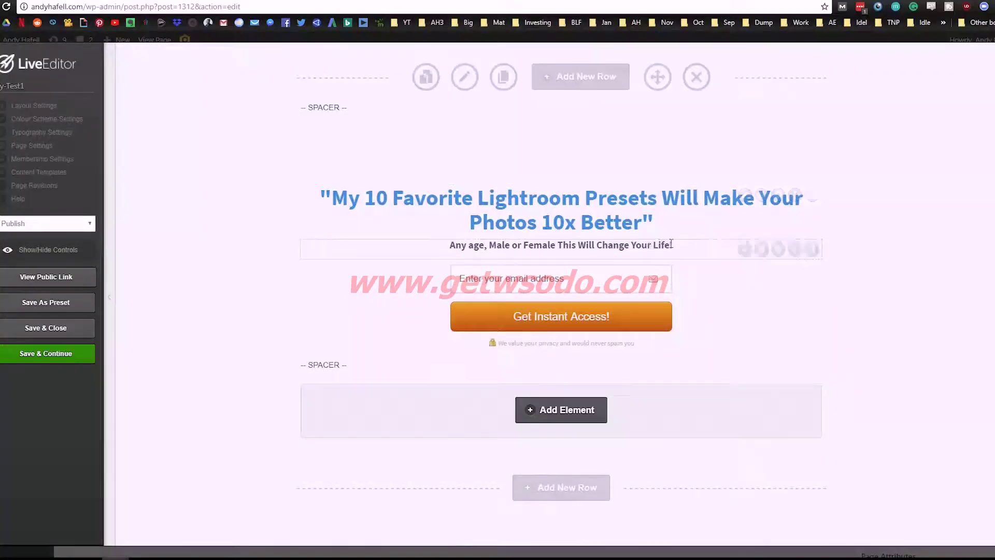
{"action": "left_click", "coordinate": [812, 249]}
{"action": "left_click", "coordinate": [539, 67]}
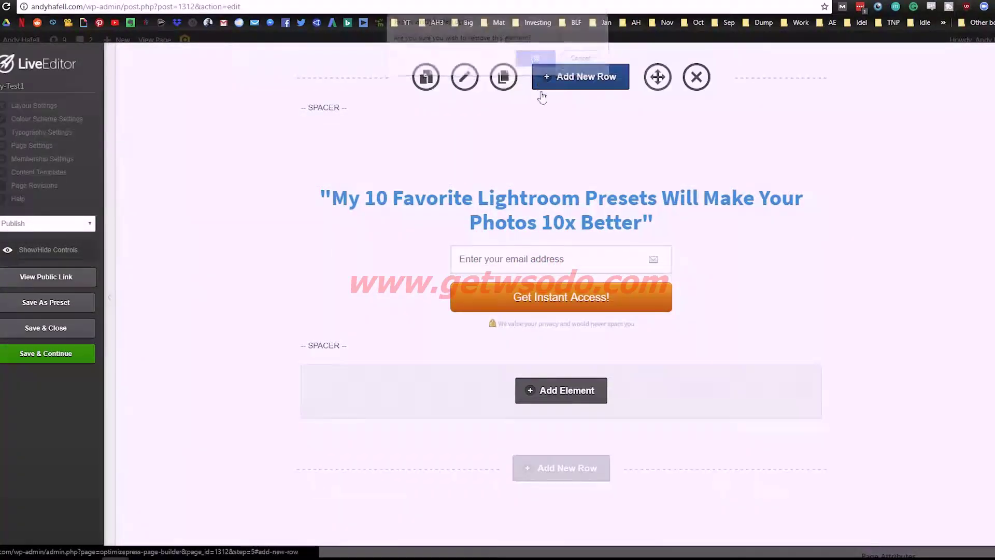
{"action": "left_click", "coordinate": [813, 250]}
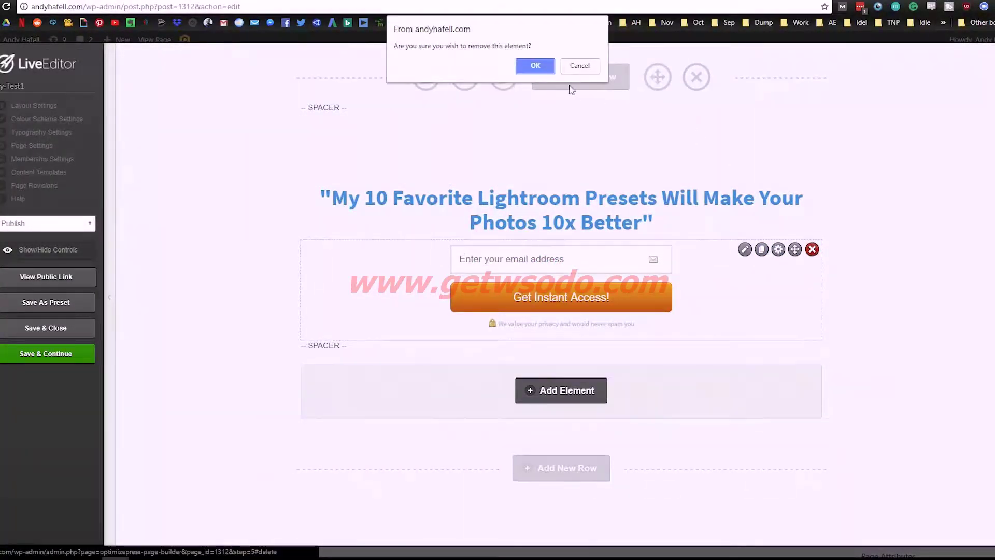
{"action": "left_click", "coordinate": [539, 67]}
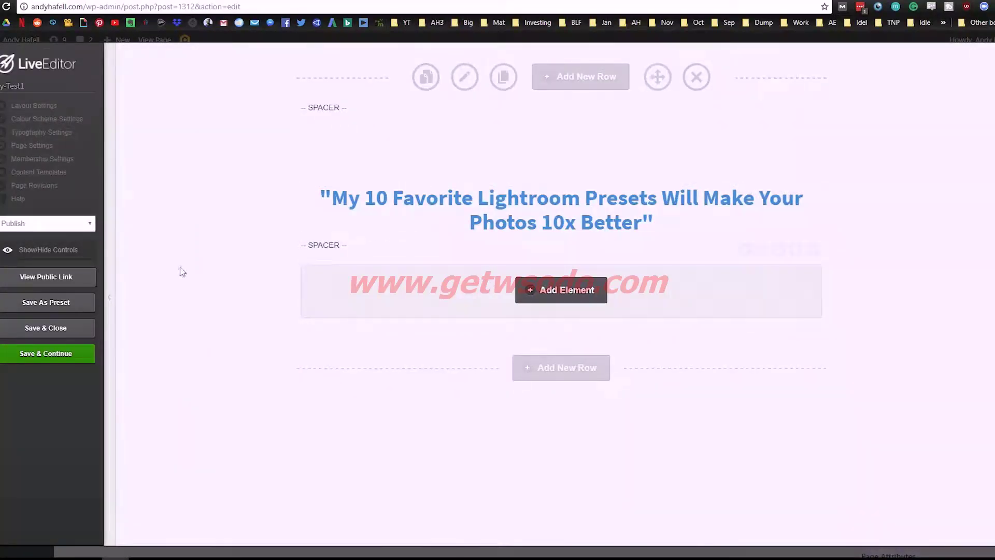
Step: Insert a YouTube-type Video Player element at 560x315 below the headline, leaving the video URL empty
{"action": "left_click", "coordinate": [560, 293]}
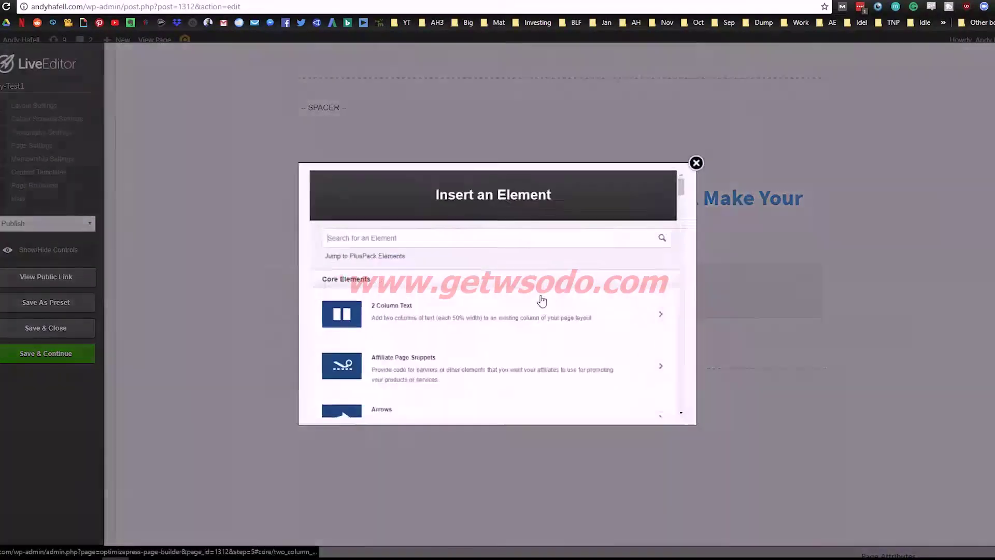
{"action": "left_click", "coordinate": [426, 237]}
{"action": "type", "text": "video"}
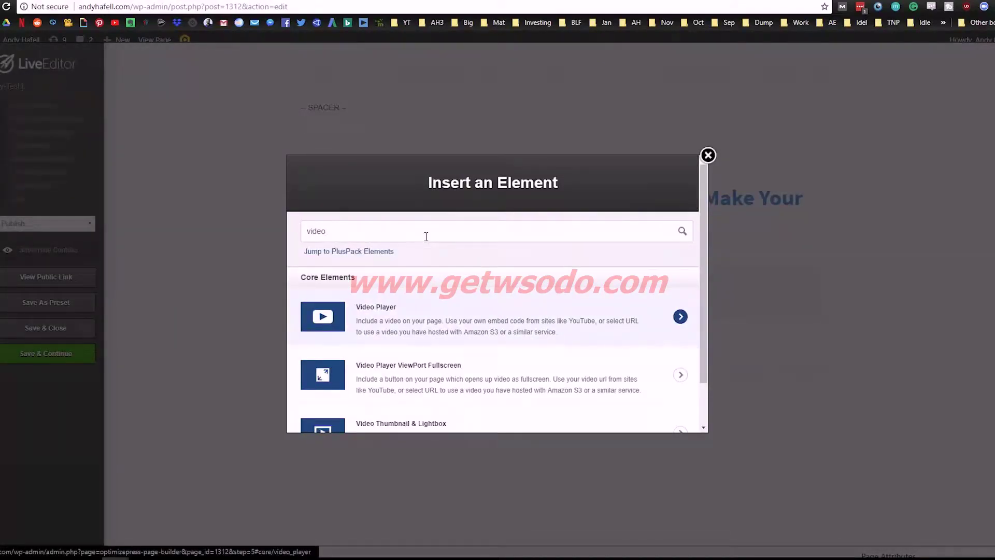
{"action": "key", "text": "Return"}
{"action": "left_click", "coordinate": [484, 307]}
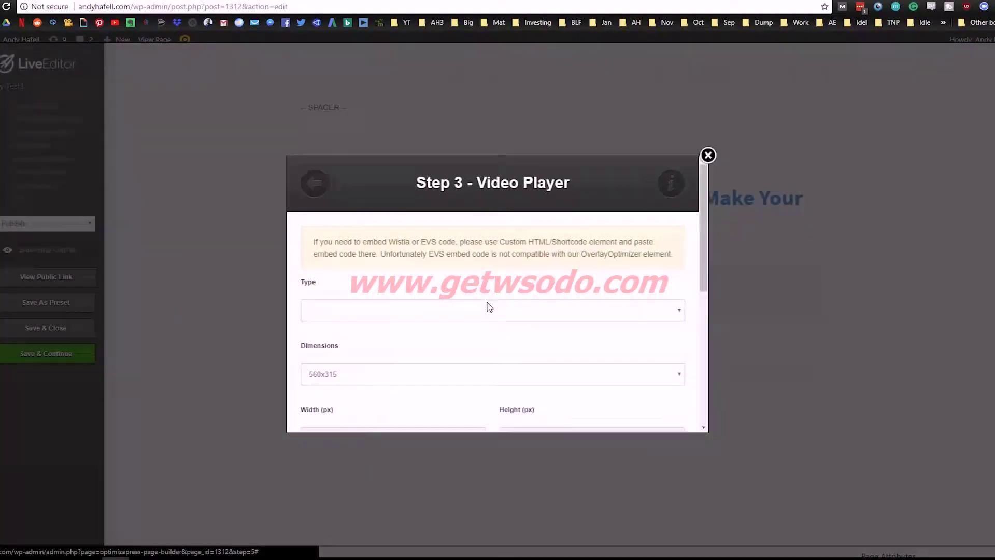
{"action": "left_click", "coordinate": [455, 309]}
{"action": "left_click", "coordinate": [358, 344]}
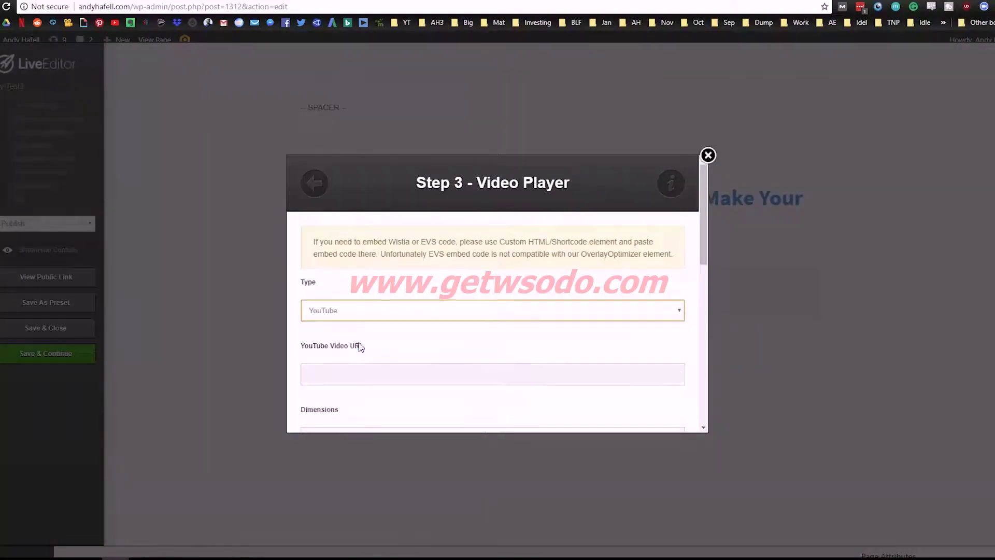
{"action": "scroll", "coordinate": [416, 333], "scroll_direction": "down", "scroll_amount": 2}
{"action": "scroll", "coordinate": [547, 313], "scroll_direction": "down", "scroll_amount": 10}
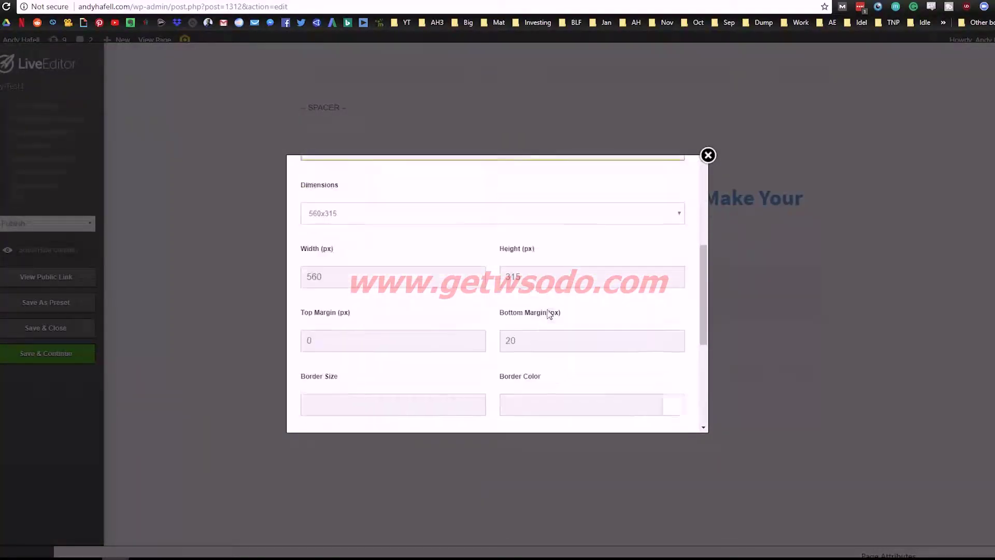
{"action": "left_click", "coordinate": [658, 404]}
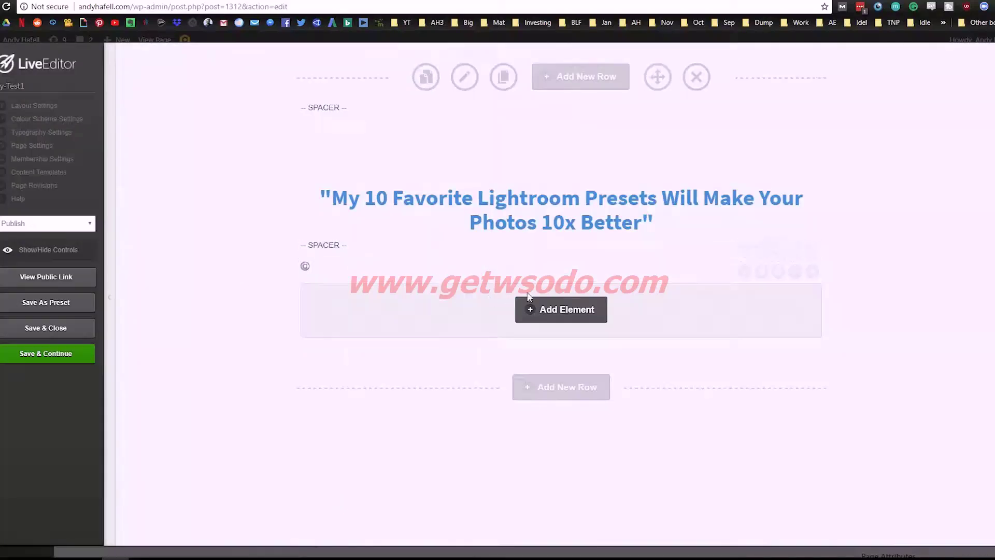
Step: Remove the spacer between the headline and the video player
{"action": "scroll", "coordinate": [328, 311], "scroll_direction": "down", "scroll_amount": 1}
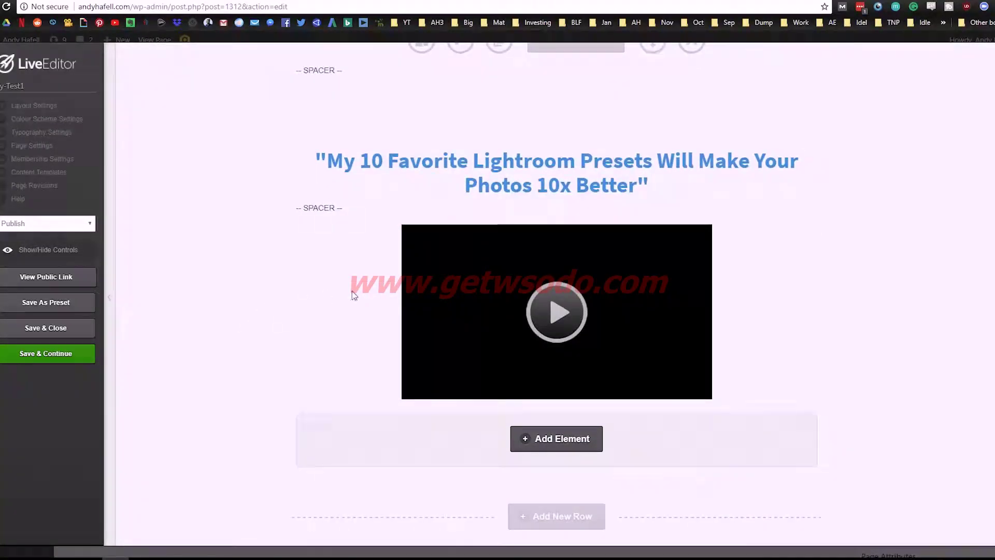
{"action": "scroll", "coordinate": [822, 256], "scroll_direction": "up", "scroll_amount": 1}
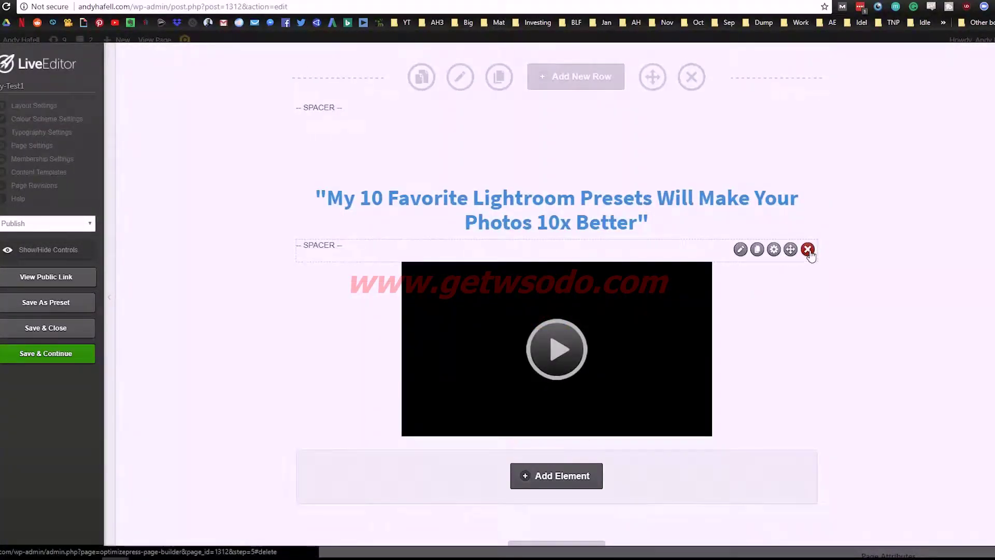
{"action": "left_click", "coordinate": [808, 249]}
{"action": "left_click", "coordinate": [536, 66]}
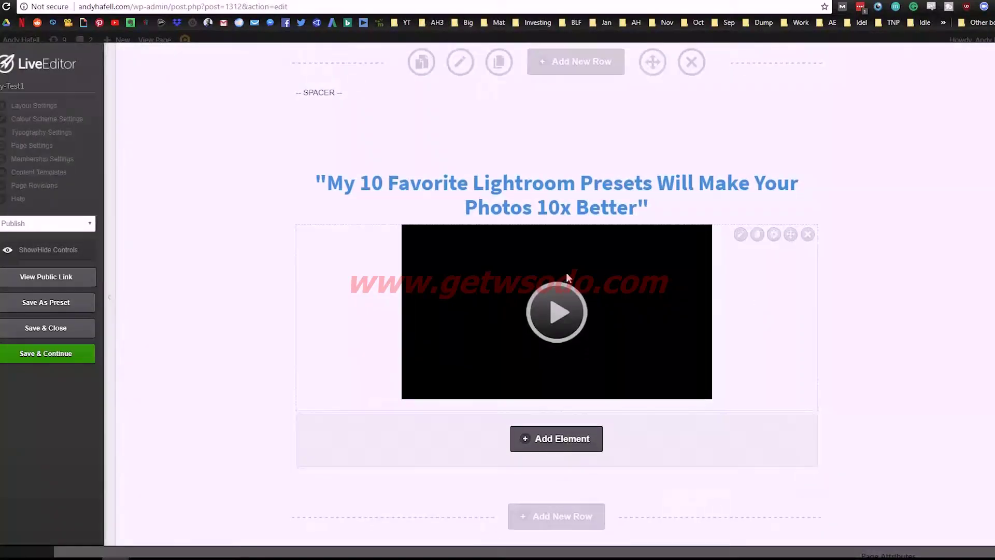
Step: Change the headline text to "Watch This Video Before You Download" and reduce its font size
{"action": "left_click", "coordinate": [740, 181]}
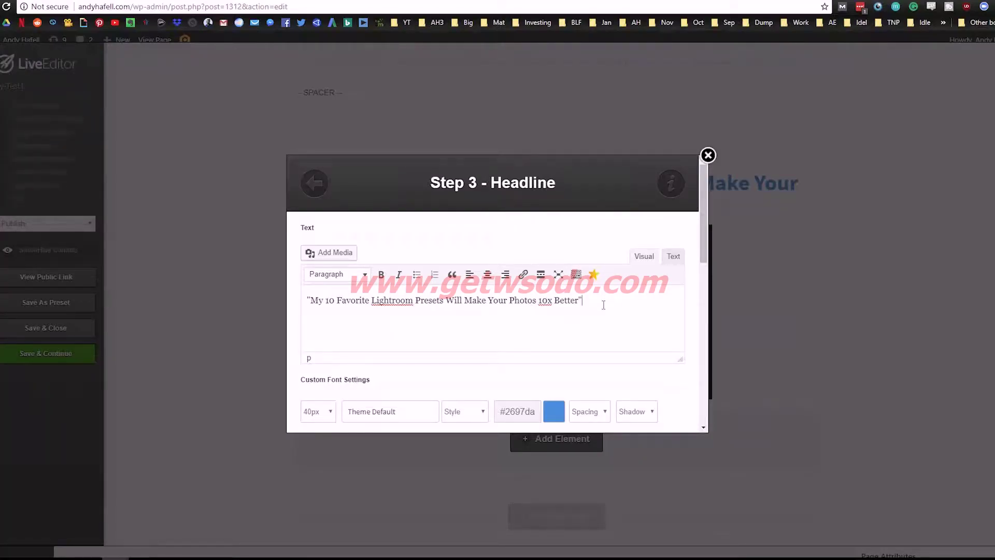
{"action": "triple_click", "coordinate": [604, 305]}
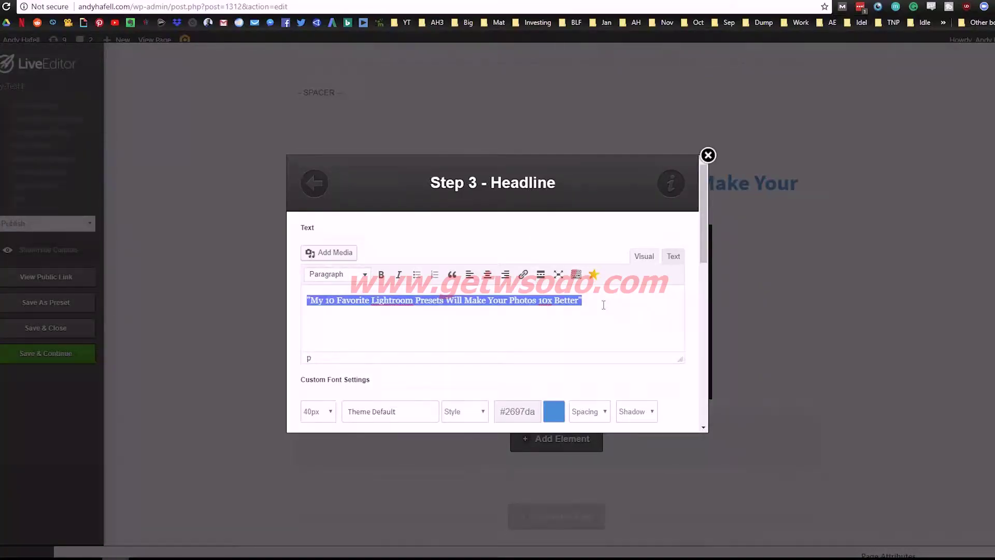
{"action": "type", "text": "Watch This Video Before You Download"}
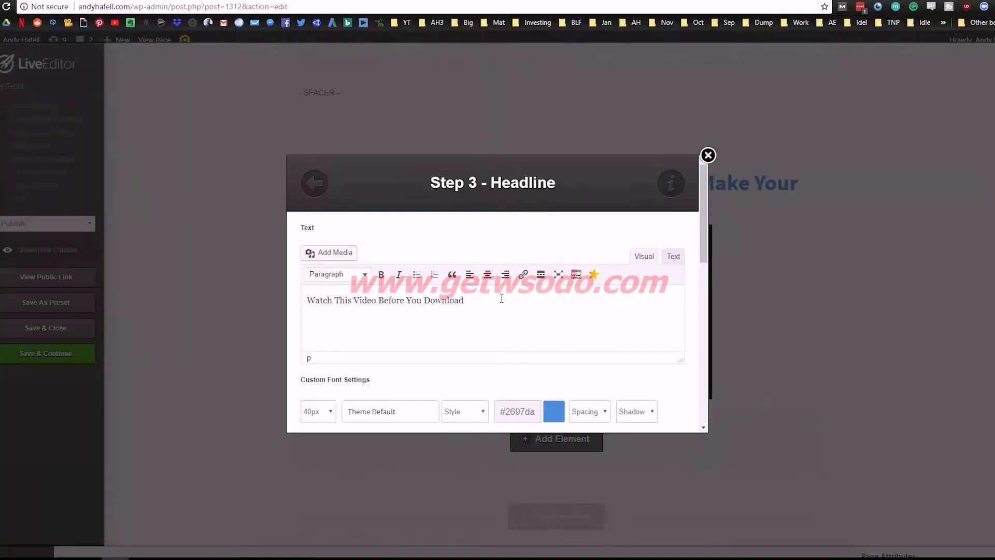
{"action": "scroll", "coordinate": [504, 310], "scroll_direction": "down", "scroll_amount": 1}
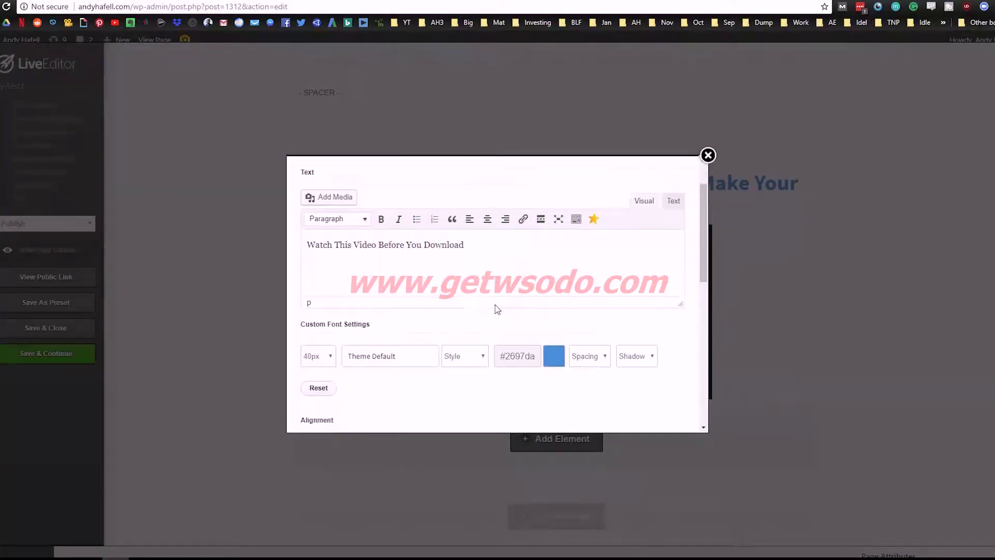
{"action": "left_click", "coordinate": [325, 356]}
{"action": "scroll", "coordinate": [313, 415], "scroll_direction": "up", "scroll_amount": 4}
{"action": "left_click", "coordinate": [313, 455]}
{"action": "scroll", "coordinate": [674, 333], "scroll_direction": "down", "scroll_amount": 7}
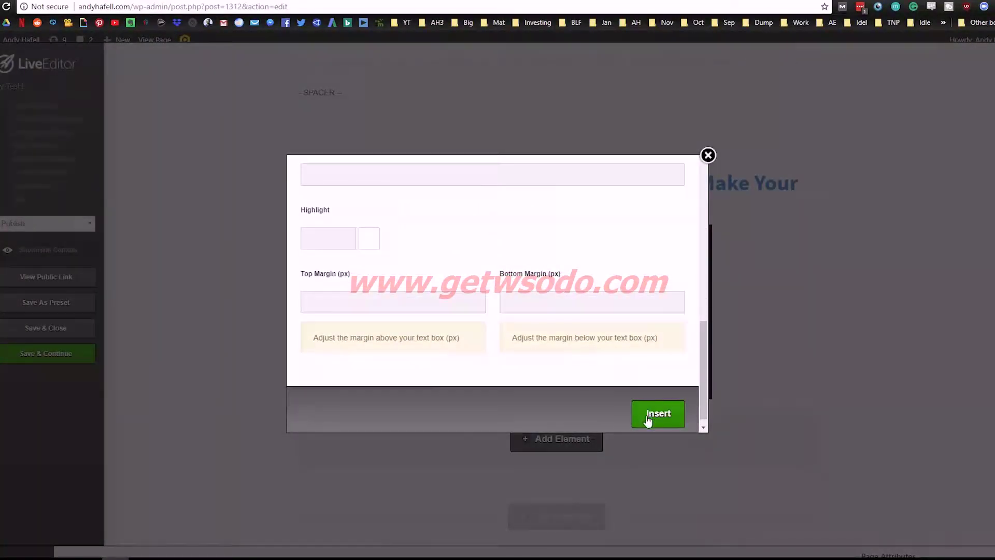
{"action": "left_click", "coordinate": [658, 413]}
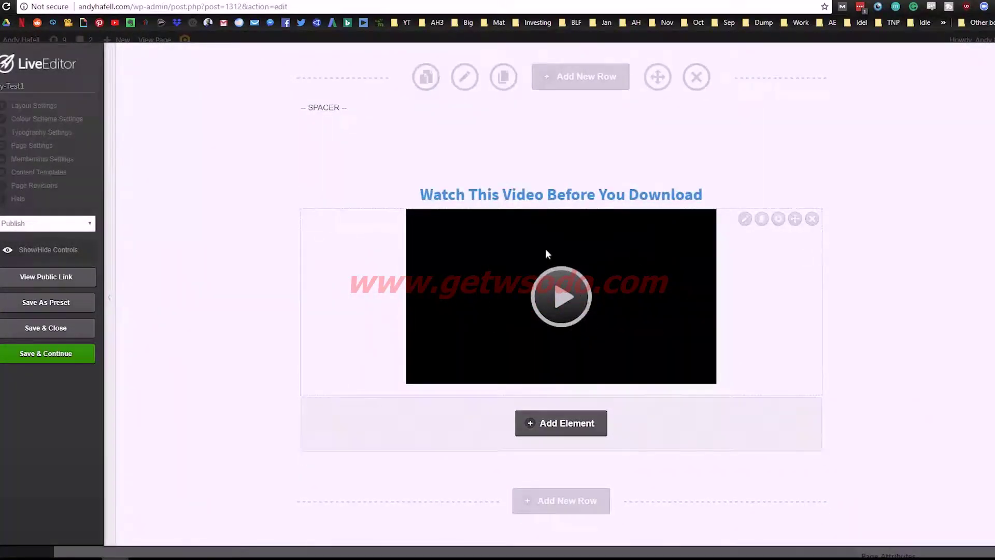
Step: Add a Button element below the video and choose the Button Designer style for it
{"action": "left_click", "coordinate": [576, 433]}
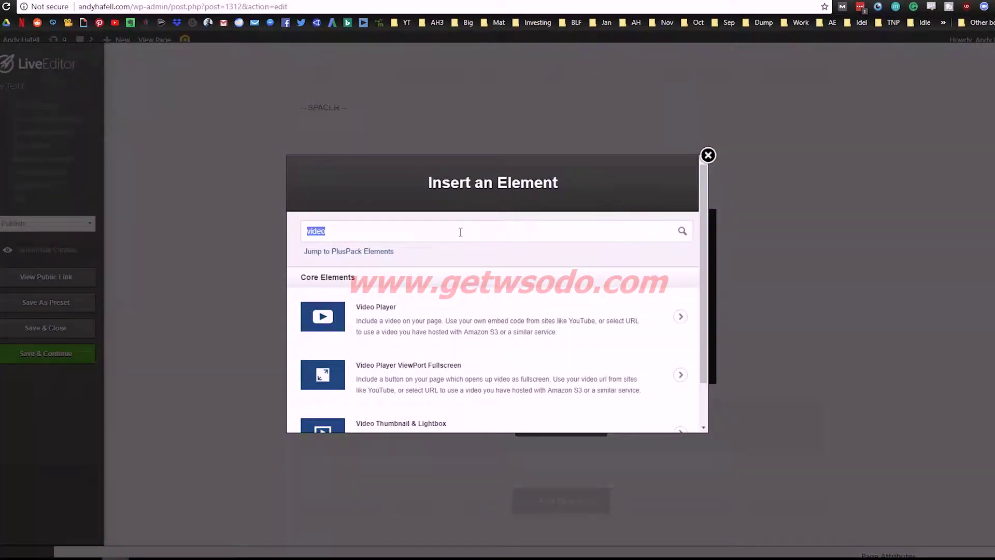
{"action": "type", "text": "button"}
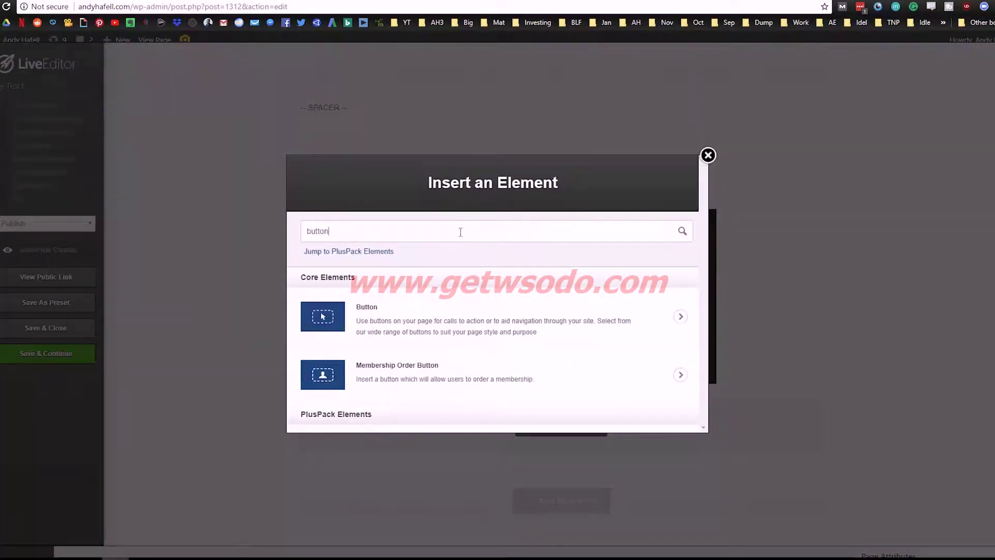
{"action": "left_click", "coordinate": [517, 328]}
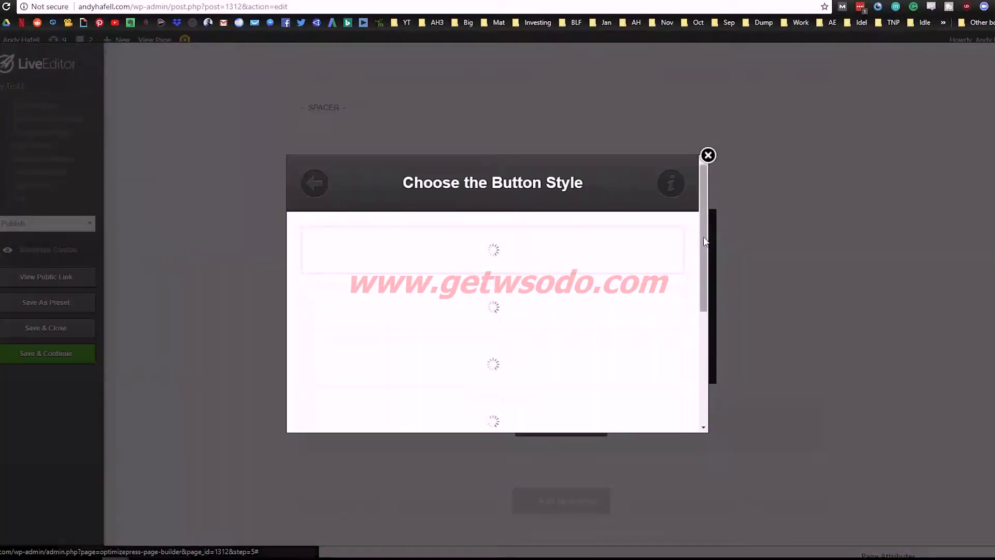
{"action": "scroll", "coordinate": [712, 283], "scroll_direction": "down", "scroll_amount": 2}
{"action": "scroll", "coordinate": [712, 283], "scroll_direction": "down", "scroll_amount": 4}
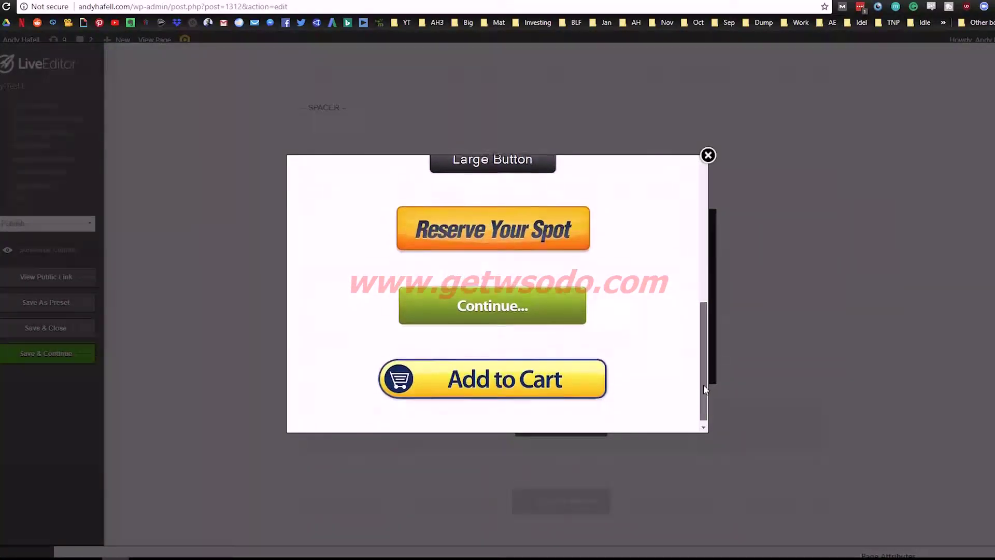
{"action": "scroll", "coordinate": [704, 325], "scroll_direction": "up", "scroll_amount": 2}
{"action": "scroll", "coordinate": [704, 325], "scroll_direction": "up", "scroll_amount": 3}
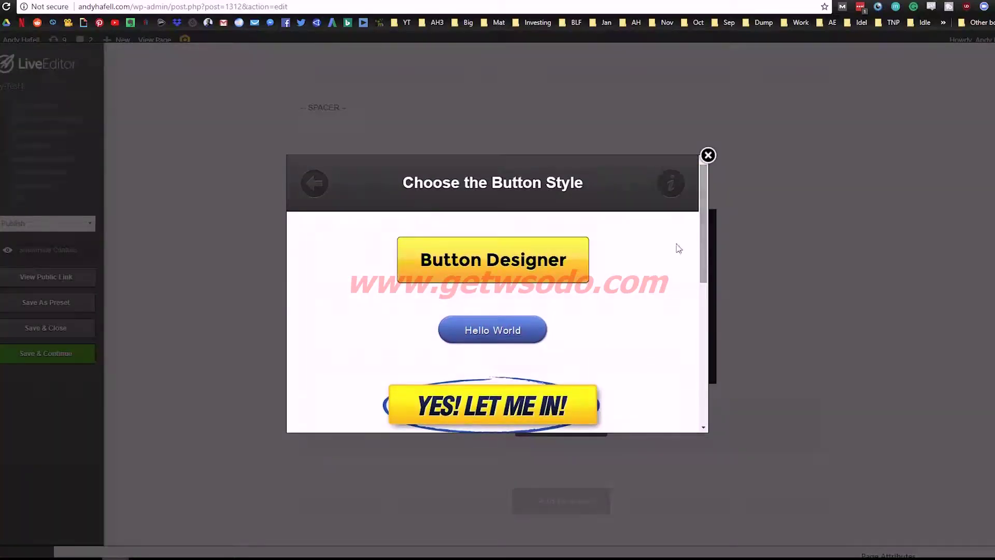
{"action": "left_click", "coordinate": [512, 270]}
Step: Recolour the download button's background blue, using #0052ff for the first colour and #3585ff for the second
{"action": "scroll", "coordinate": [565, 306], "scroll_direction": "down", "scroll_amount": 2}
{"action": "scroll", "coordinate": [495, 334], "scroll_direction": "up", "scroll_amount": 1}
{"action": "left_click", "coordinate": [533, 298]}
{"action": "scroll", "coordinate": [605, 263], "scroll_direction": "down", "scroll_amount": 1}
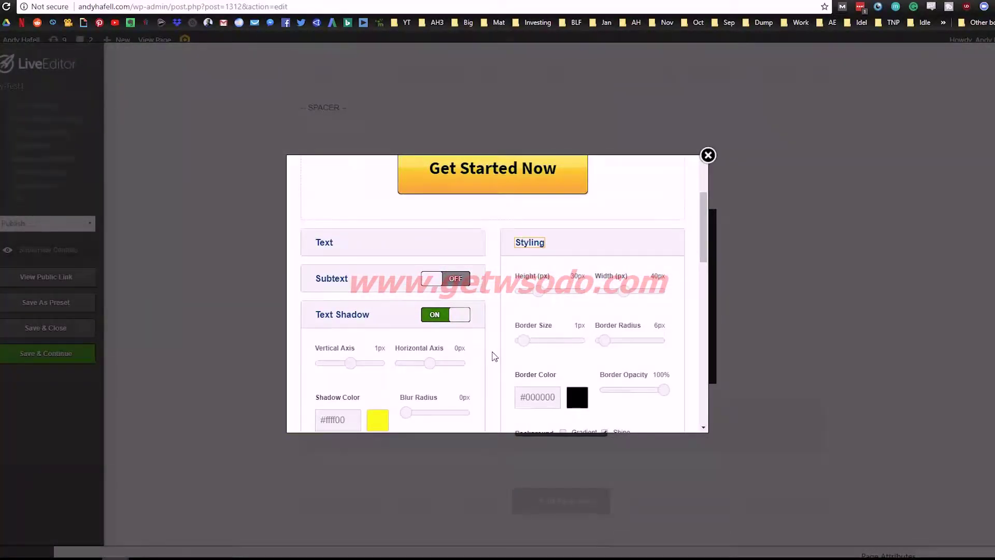
{"action": "scroll", "coordinate": [551, 307], "scroll_direction": "down", "scroll_amount": 3}
{"action": "left_click", "coordinate": [573, 291]}
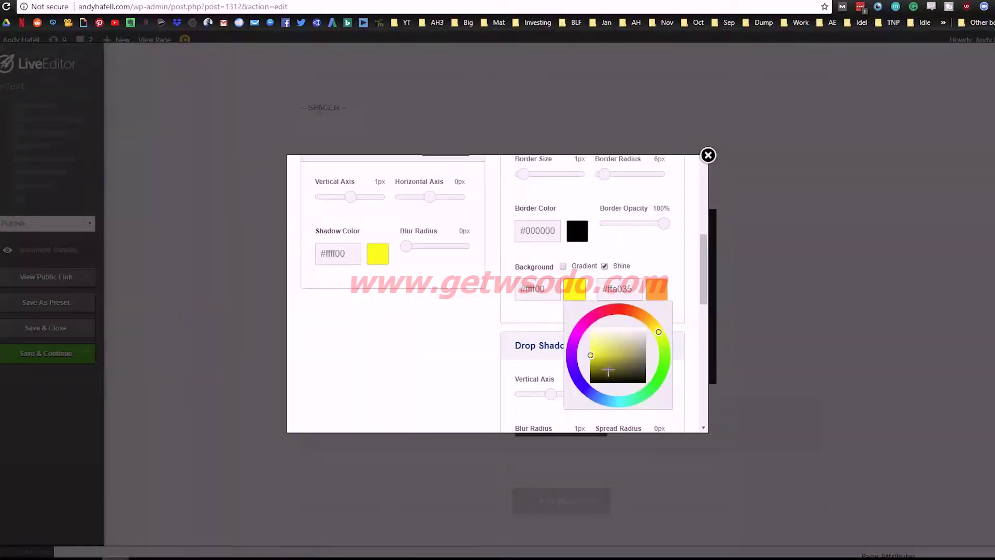
{"action": "left_click_drag", "start_coordinate": [582, 388], "coordinate": [582, 398]}
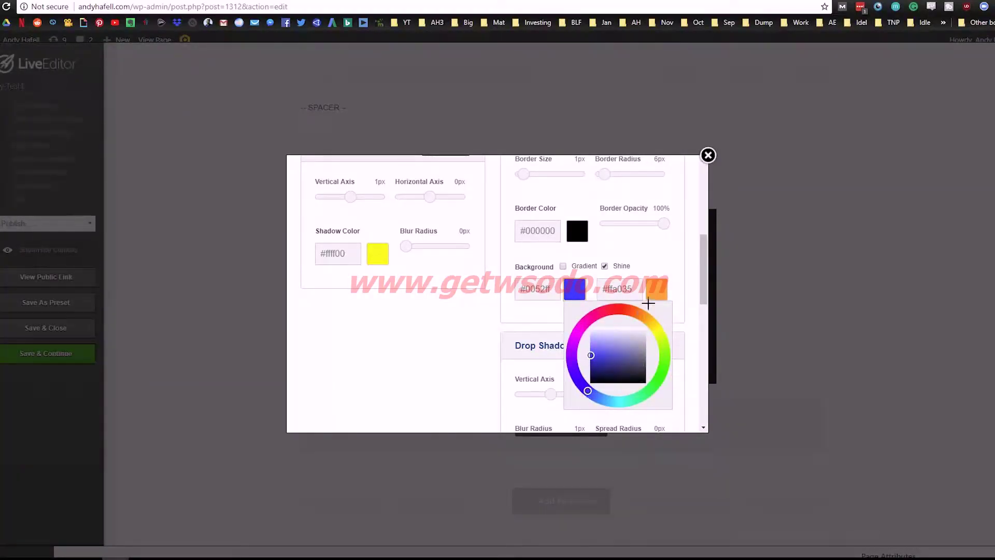
{"action": "left_click", "coordinate": [657, 289]}
{"action": "left_click", "coordinate": [671, 392]}
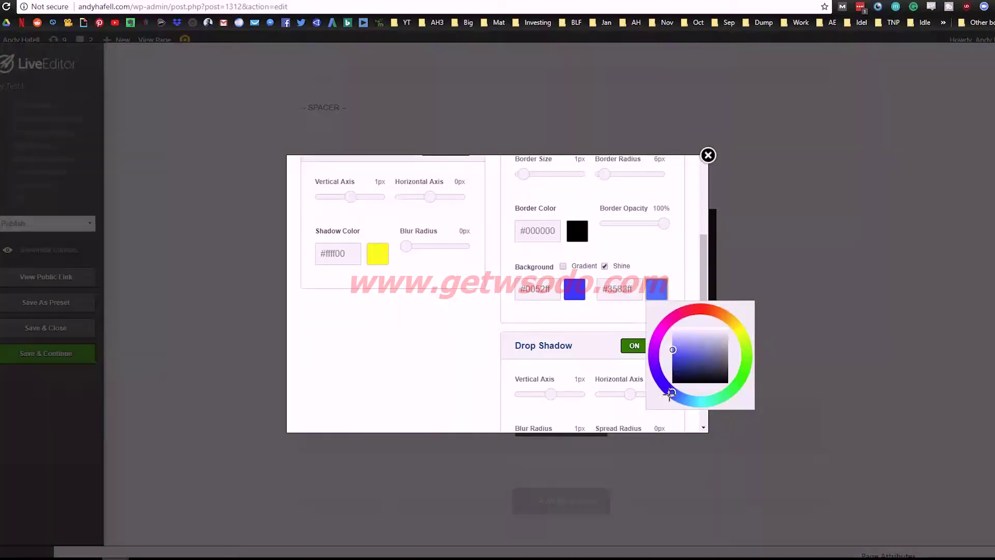
{"action": "left_click", "coordinate": [678, 295]}
{"action": "scroll", "coordinate": [678, 291], "scroll_direction": "up", "scroll_amount": 6}
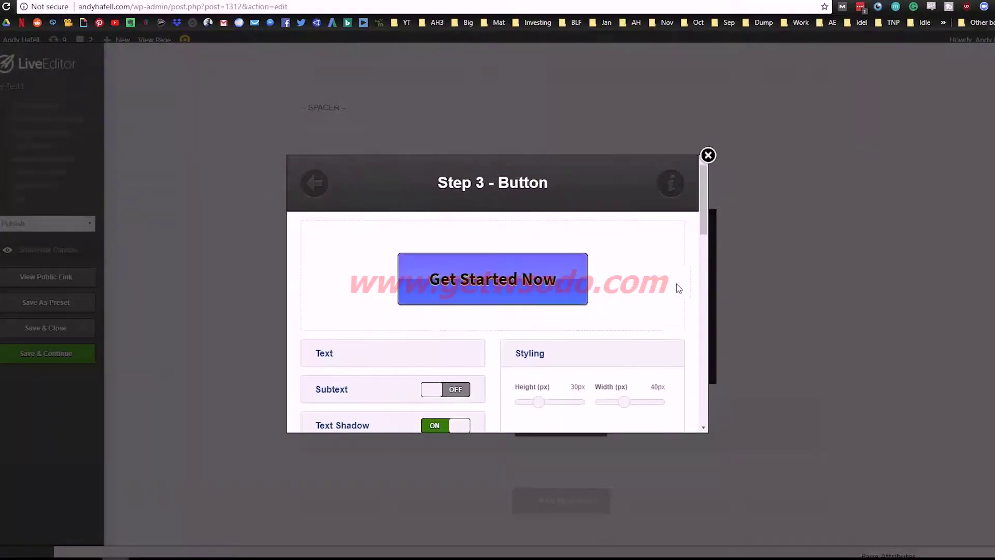
Step: Set the button's text colour to white (#ffffff) and keep the text bold
{"action": "scroll", "coordinate": [655, 288], "scroll_direction": "down", "scroll_amount": 2}
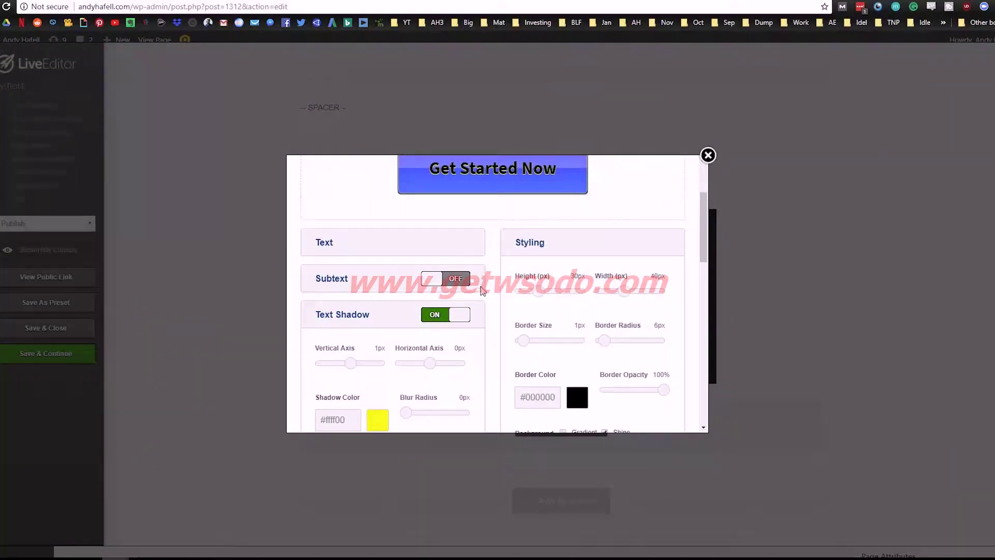
{"action": "left_click", "coordinate": [320, 249]}
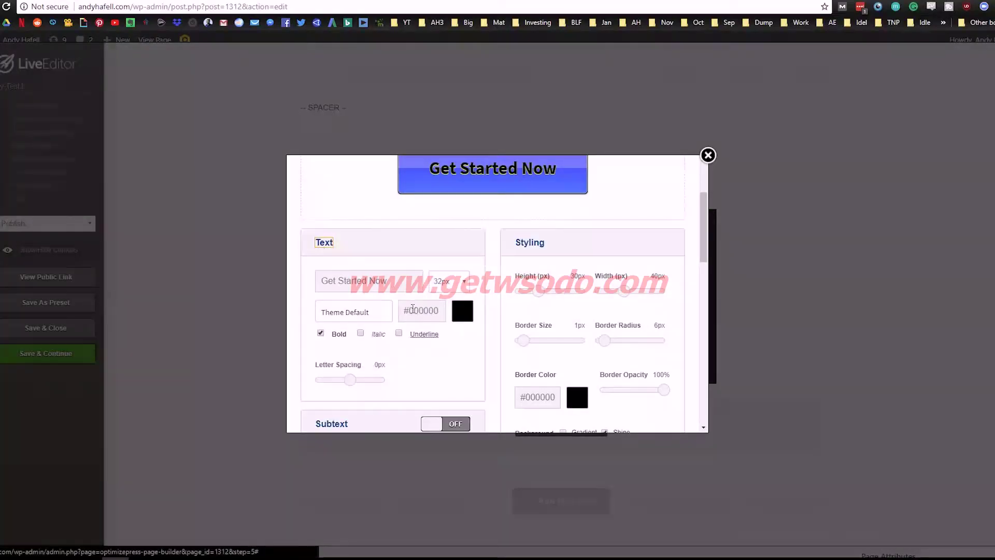
{"action": "left_click", "coordinate": [462, 311]}
{"action": "left_click", "coordinate": [623, 212]}
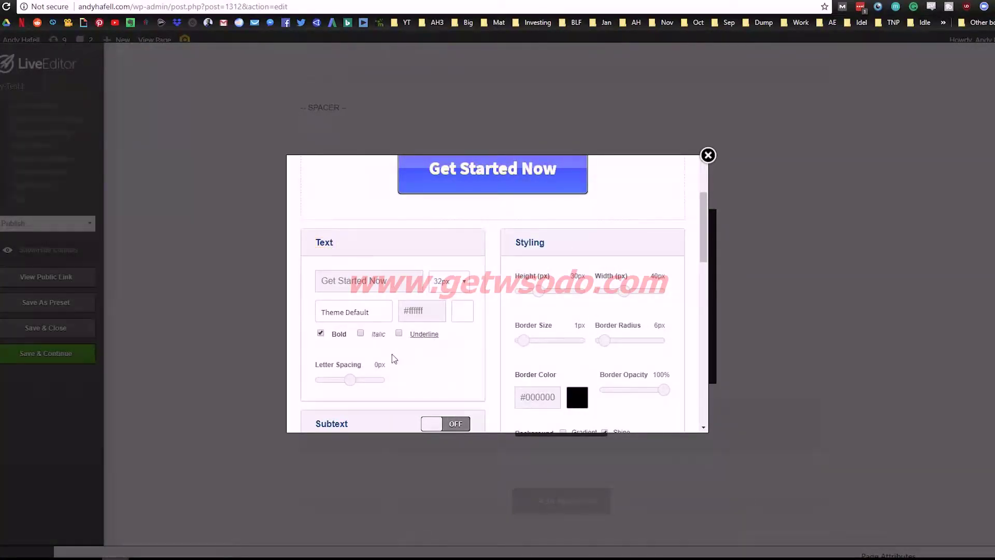
{"action": "left_click", "coordinate": [321, 334]}
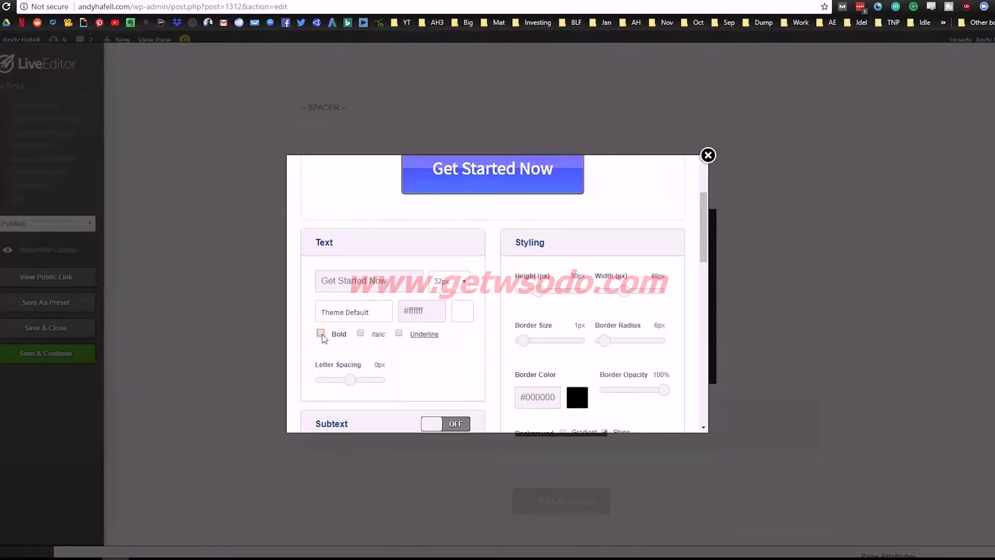
{"action": "left_click", "coordinate": [322, 335]}
Step: Turn off the text shadow on the button and check the result in the preview
{"action": "scroll", "coordinate": [466, 301], "scroll_direction": "down", "scroll_amount": 4}
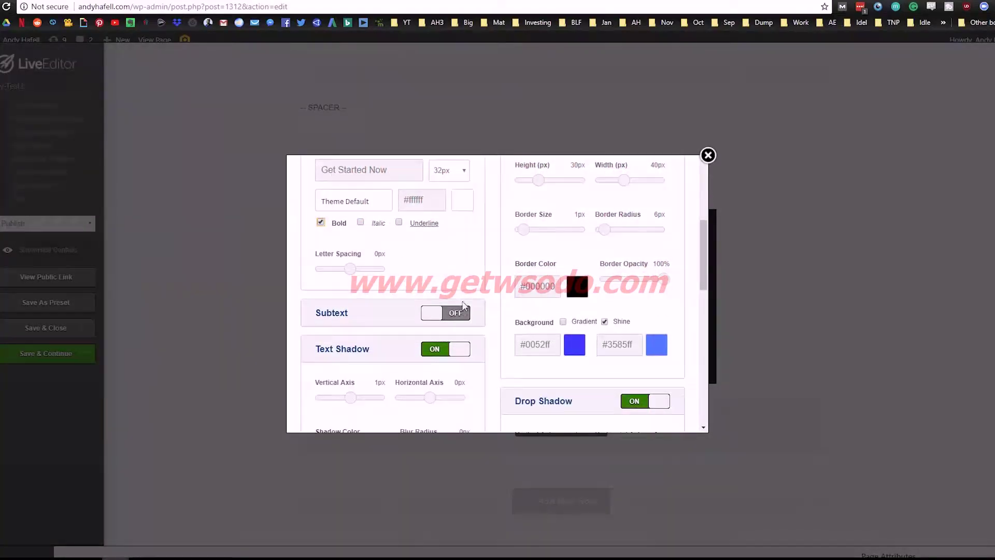
{"action": "scroll", "coordinate": [493, 299], "scroll_direction": "up", "scroll_amount": 5}
{"action": "scroll", "coordinate": [494, 299], "scroll_direction": "up", "scroll_amount": 1}
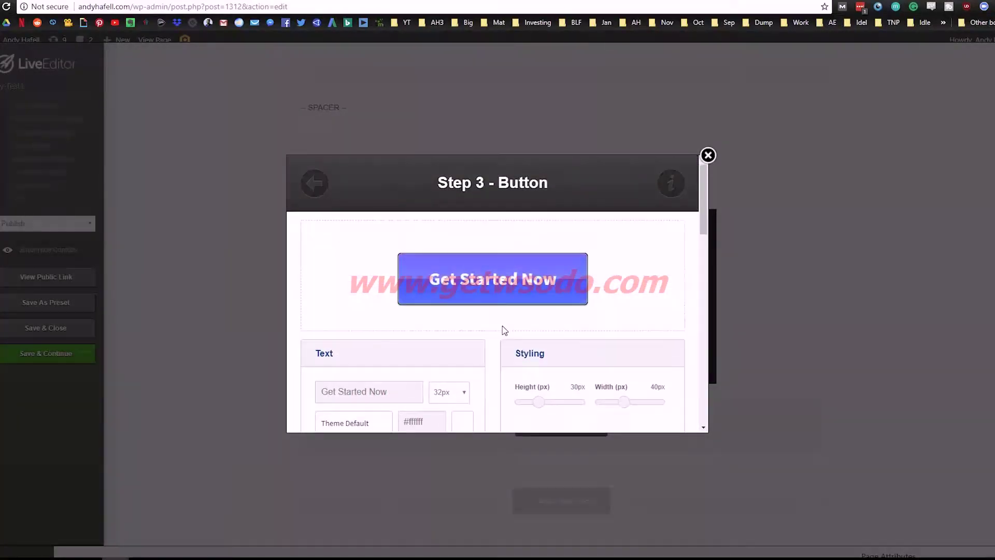
{"action": "scroll", "coordinate": [504, 329], "scroll_direction": "down", "scroll_amount": 1}
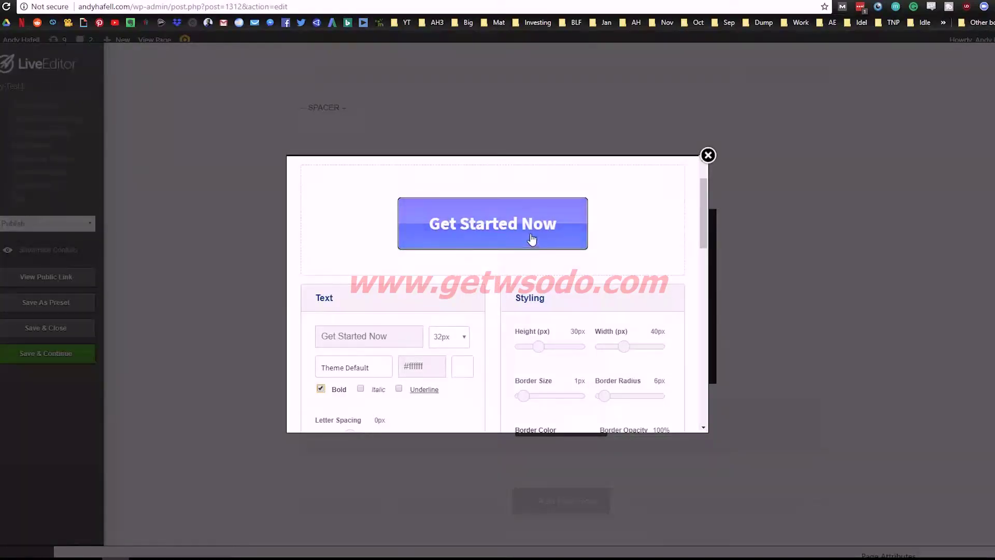
Step: Insert the designed button below the video, leaving its other styling unchanged and its Link URL empty
{"action": "scroll", "coordinate": [488, 308], "scroll_direction": "down", "scroll_amount": 5}
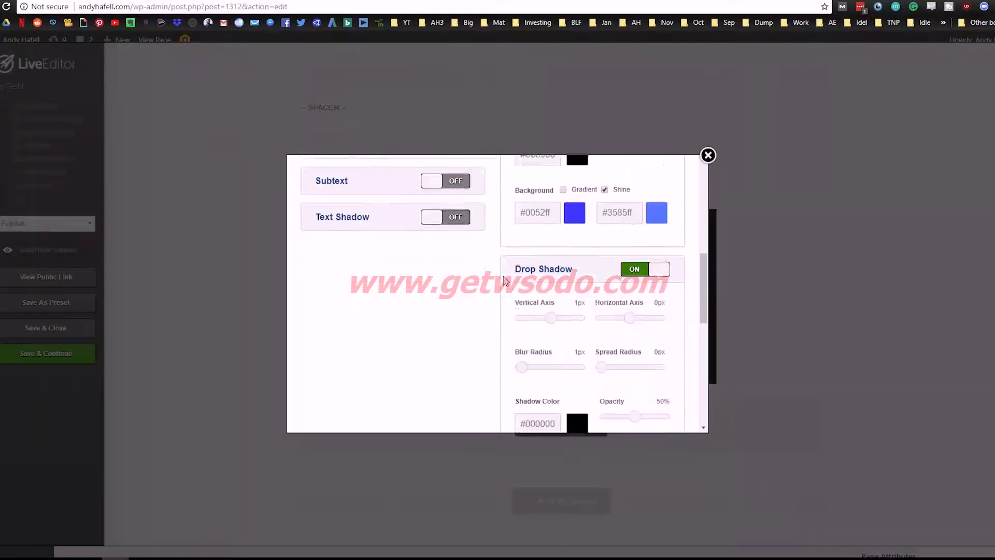
{"action": "scroll", "coordinate": [487, 308], "scroll_direction": "down", "scroll_amount": 3}
{"action": "scroll", "coordinate": [510, 337], "scroll_direction": "up", "scroll_amount": 3}
{"action": "scroll", "coordinate": [504, 336], "scroll_direction": "down", "scroll_amount": 5}
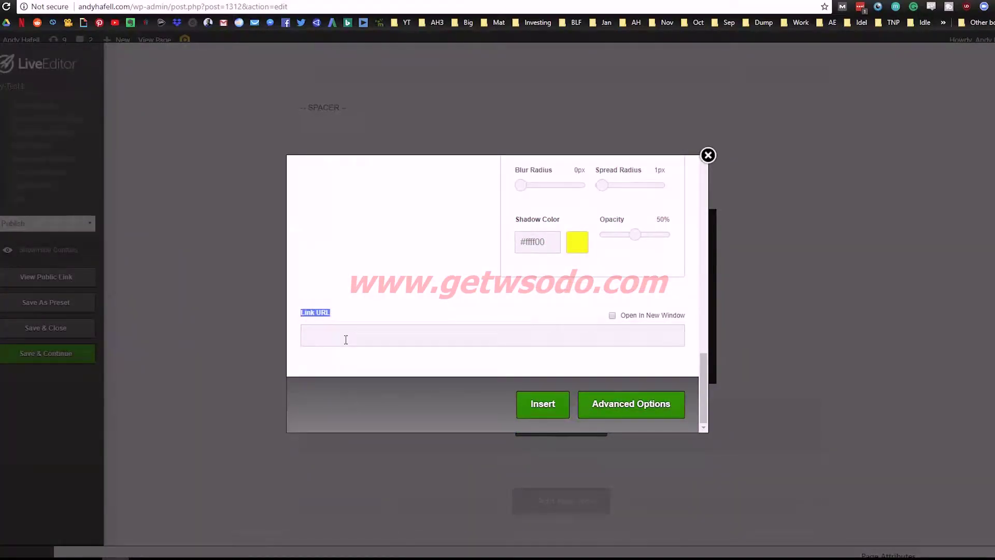
{"action": "left_click", "coordinate": [344, 316]}
{"action": "left_click", "coordinate": [541, 407]}
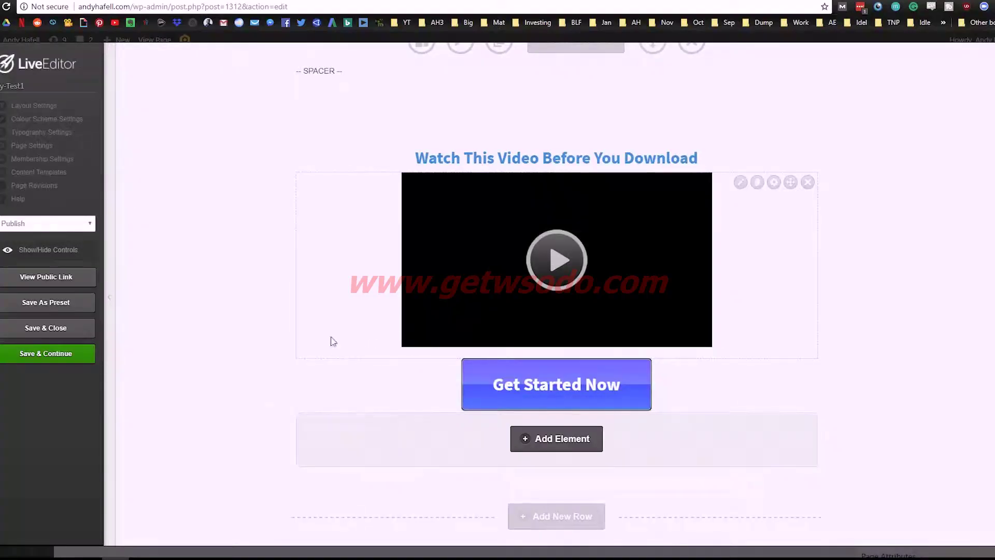
Step: Save and close the Live Editor, and update the Ty-Test1 page in WordPress
{"action": "left_click", "coordinate": [91, 329]}
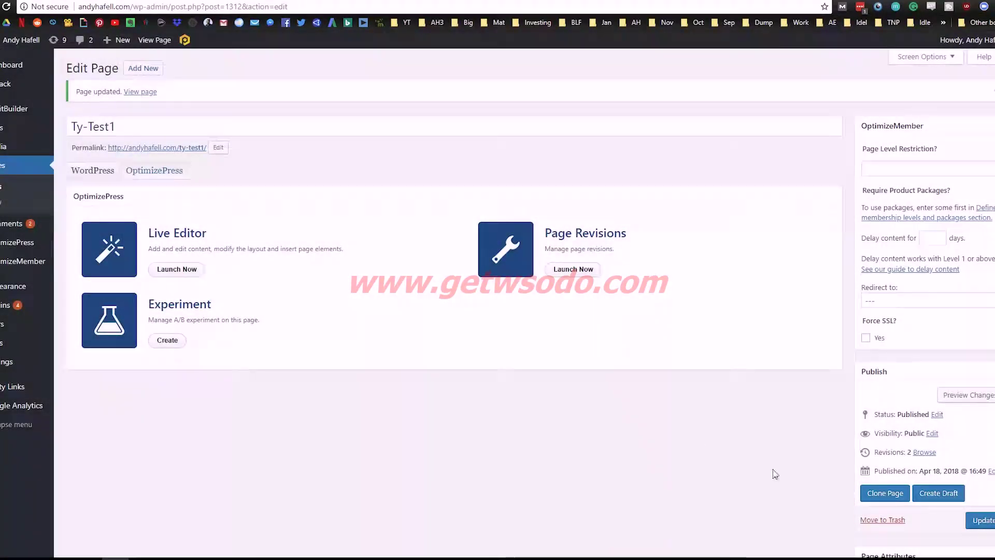
{"action": "left_click", "coordinate": [980, 520]}
{"action": "scroll", "coordinate": [765, 399], "scroll_direction": "down", "scroll_amount": 2}
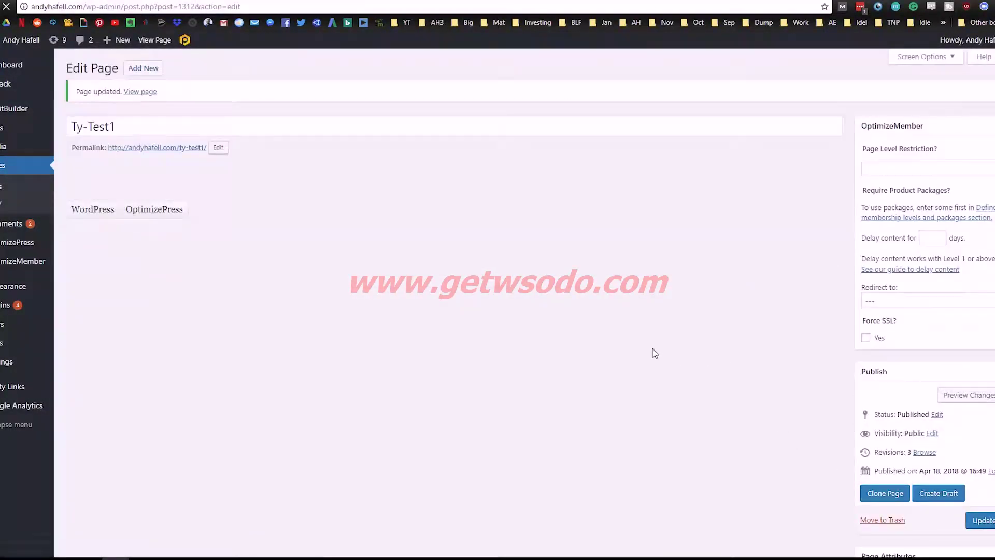
{"action": "scroll", "coordinate": [311, 212], "scroll_direction": "down", "scroll_amount": 2}
{"action": "scroll", "coordinate": [309, 215], "scroll_direction": "up", "scroll_amount": 2}
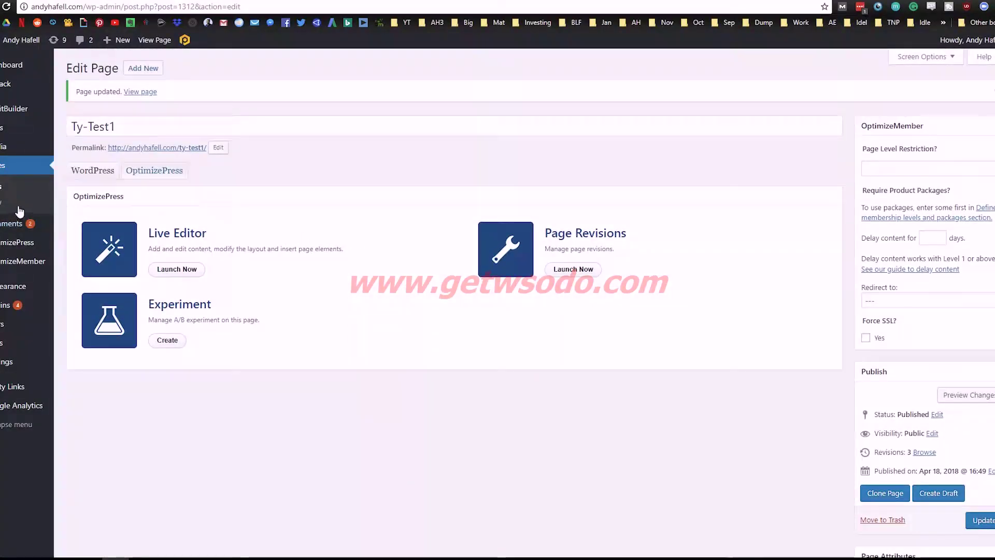
Step: Start a new OptimizePress page and browse the template gallery to the Thank You Pages section
{"action": "left_click", "coordinate": [11, 166]}
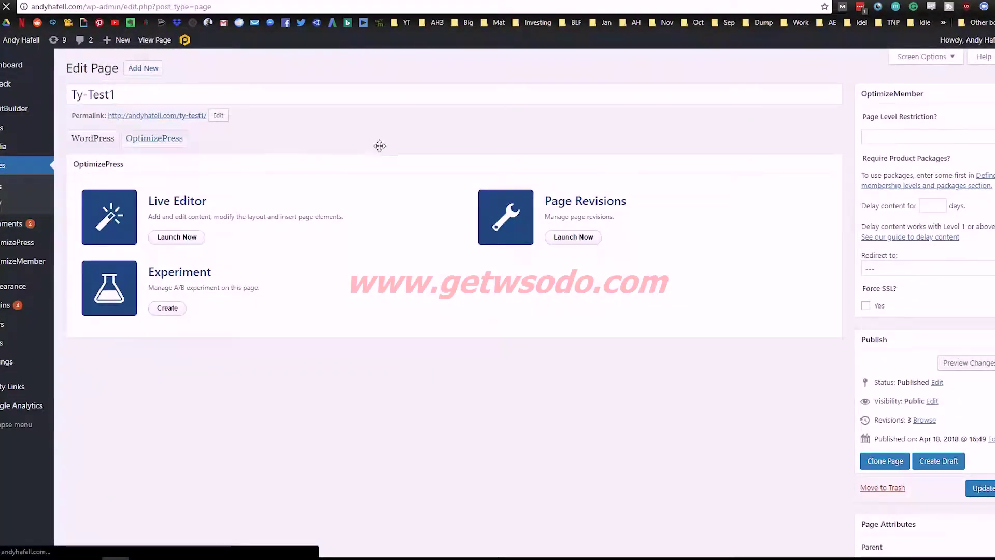
{"action": "mouse_move", "coordinate": [16, 242]}
{"action": "left_click", "coordinate": [104, 255]}
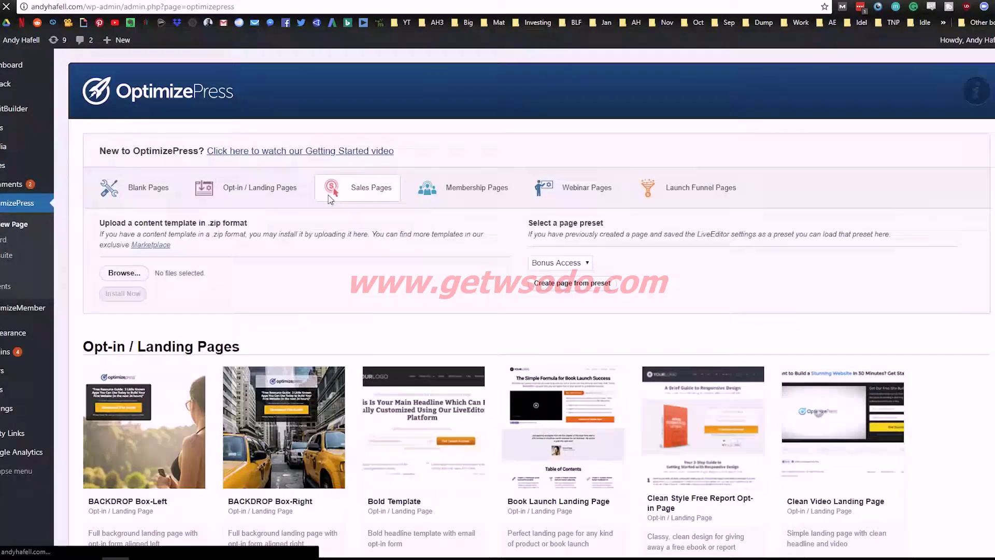
{"action": "scroll", "coordinate": [451, 243], "scroll_direction": "down", "scroll_amount": 3}
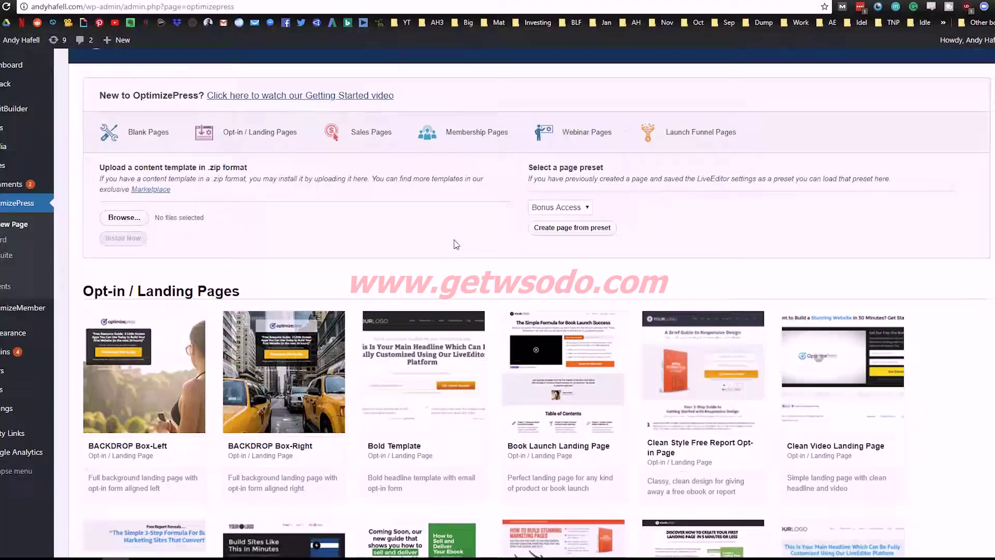
{"action": "scroll", "coordinate": [366, 256], "scroll_direction": "down", "scroll_amount": 2}
{"action": "scroll", "coordinate": [365, 256], "scroll_direction": "down", "scroll_amount": 15}
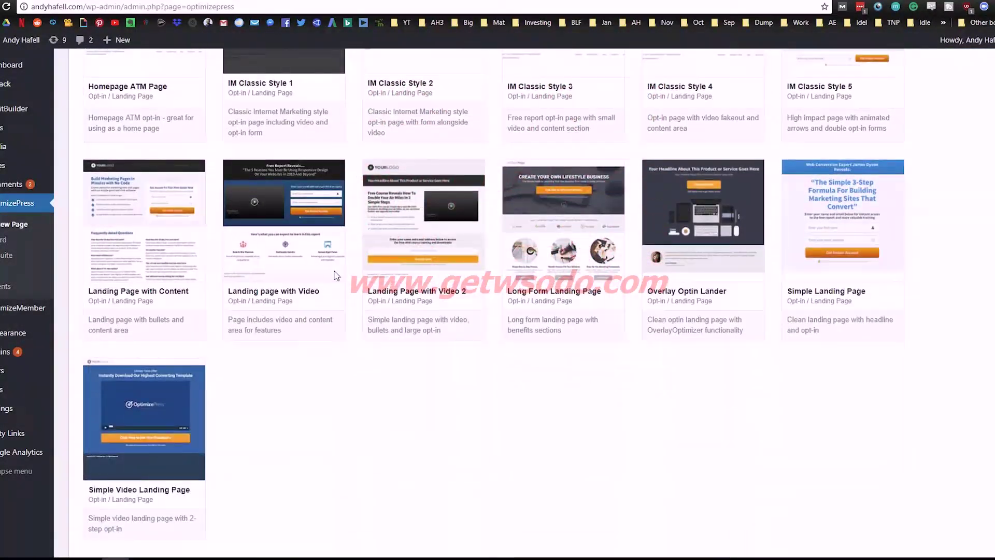
{"action": "scroll", "coordinate": [312, 257], "scroll_direction": "down", "scroll_amount": 3}
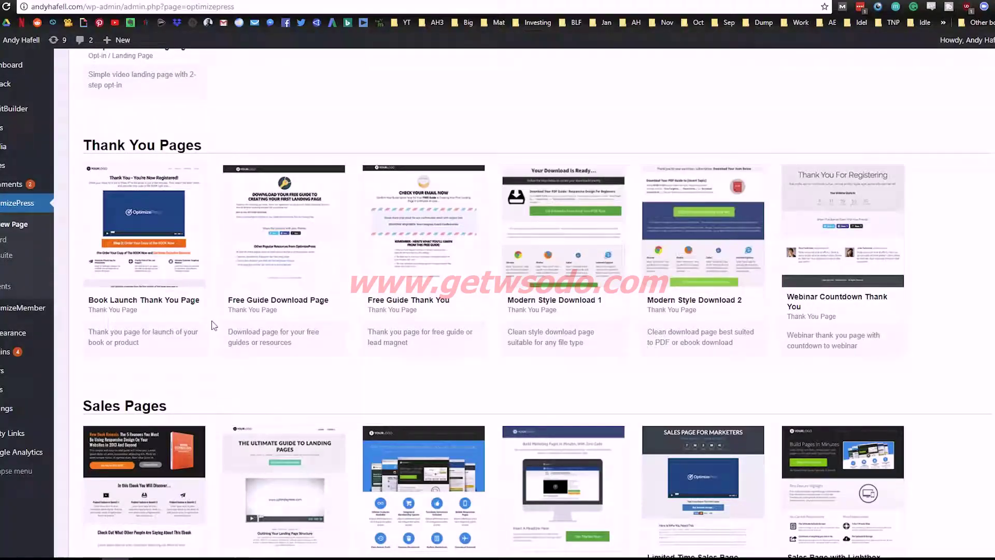
Step: Look over the thank-you page templates and preview the Free Guide Thank You template
{"action": "mouse_move", "coordinate": [151, 203]}
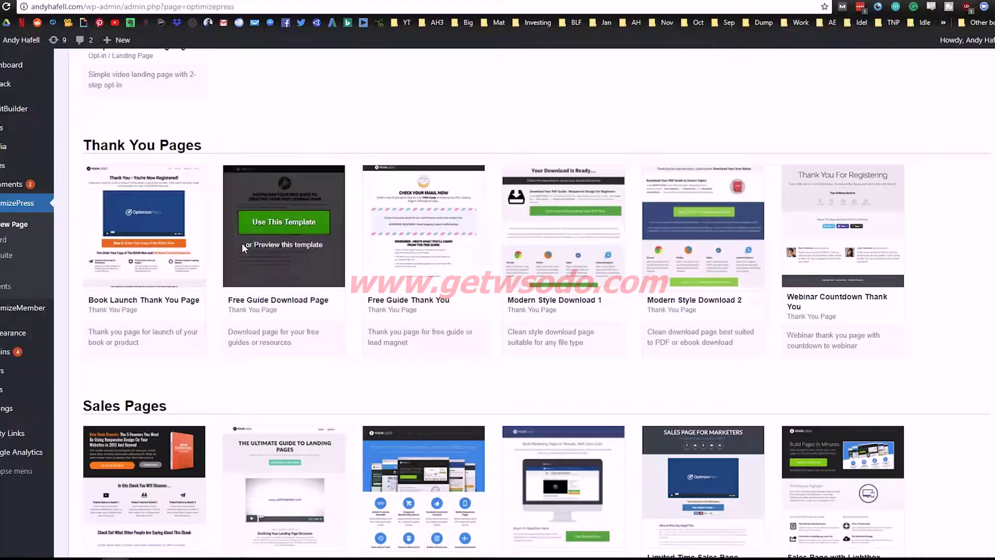
{"action": "mouse_move", "coordinate": [404, 268]}
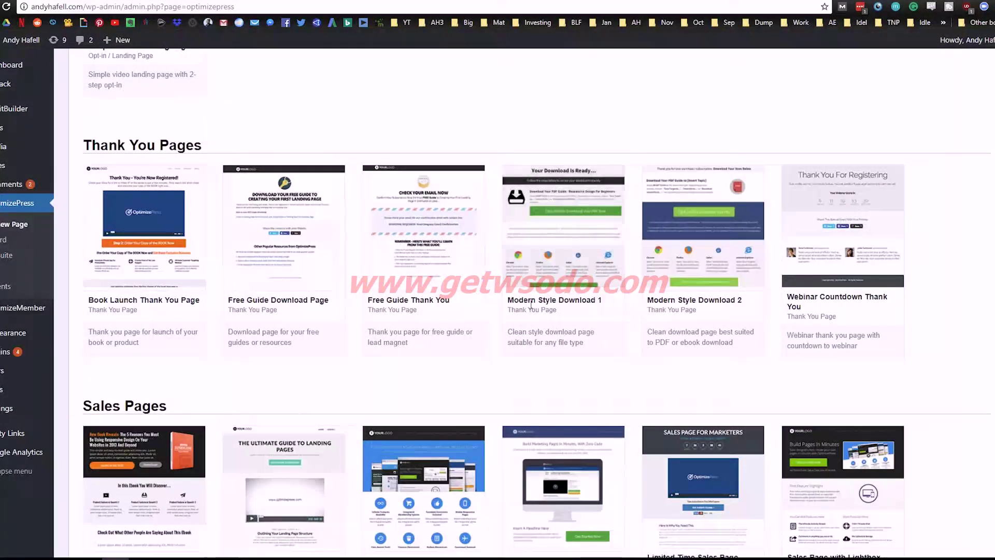
{"action": "mouse_move", "coordinate": [713, 269]}
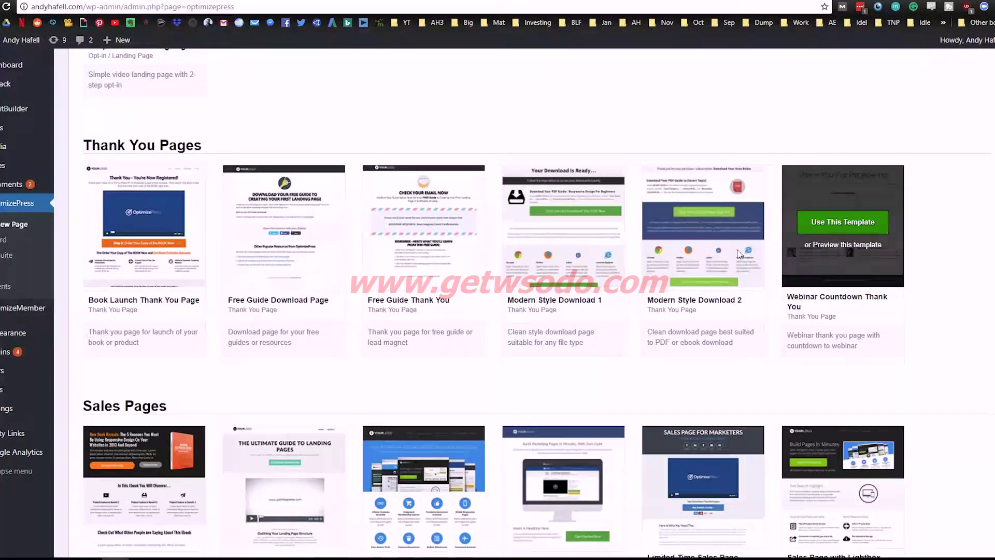
{"action": "mouse_move", "coordinate": [460, 266]}
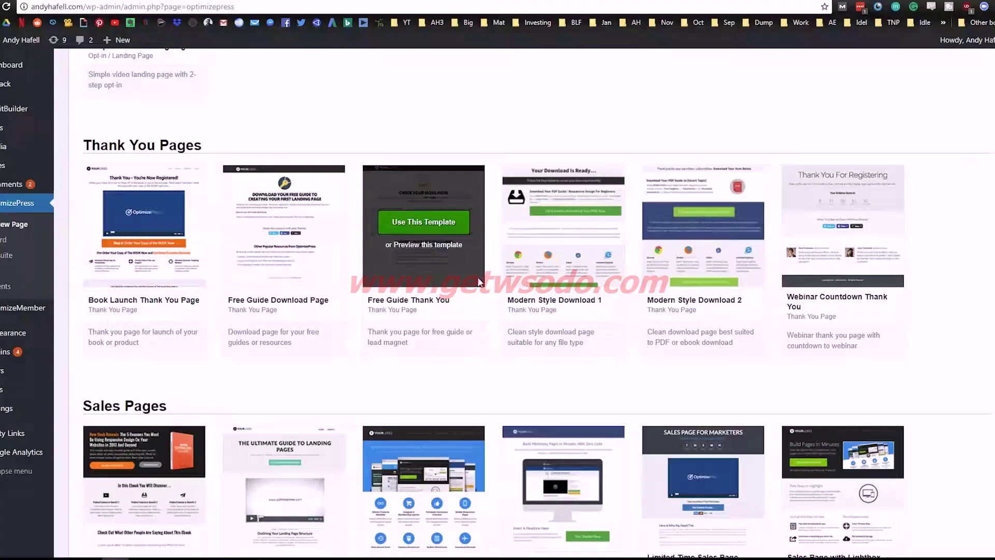
{"action": "left_click", "coordinate": [441, 245]}
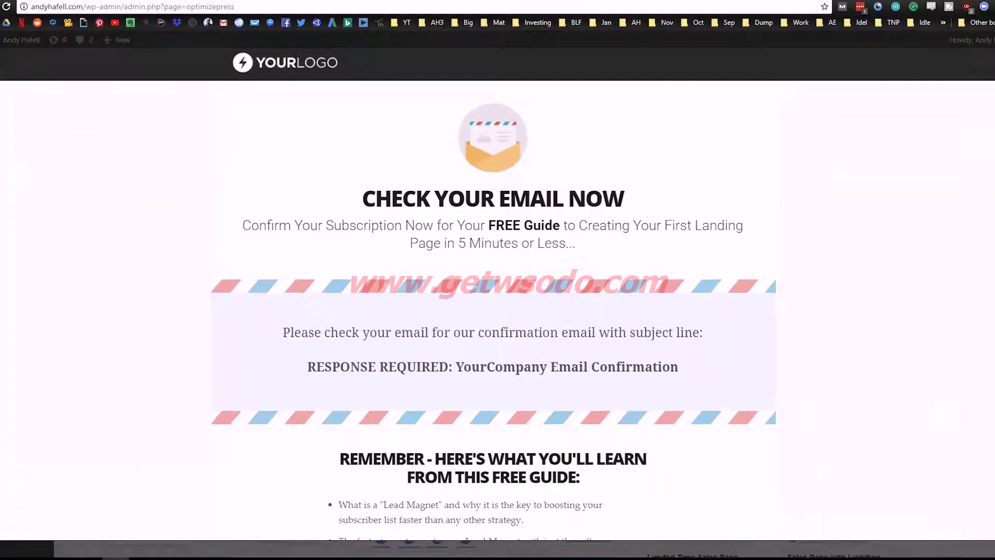
{"action": "key", "text": "Escape"}
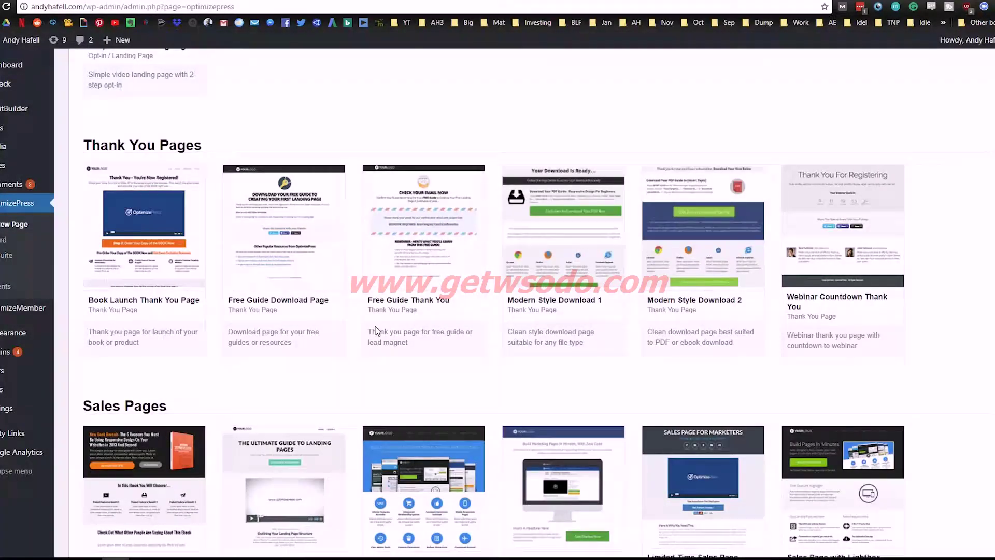
Step: Preview the Free Guide Download Page template and create a page from it named Free-presets with the permalink free-presets
{"action": "left_click", "coordinate": [315, 284]}
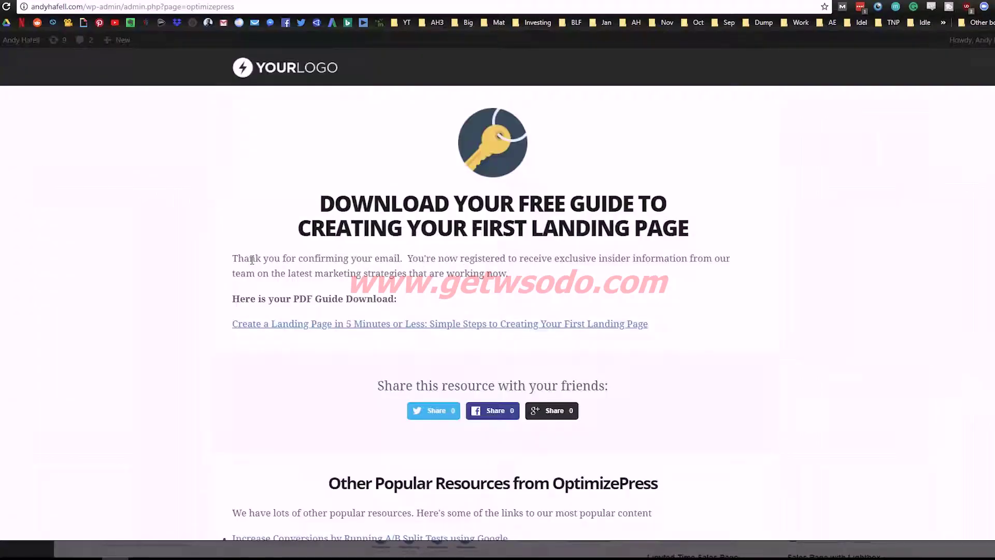
{"action": "scroll", "coordinate": [246, 264], "scroll_direction": "down", "scroll_amount": 3}
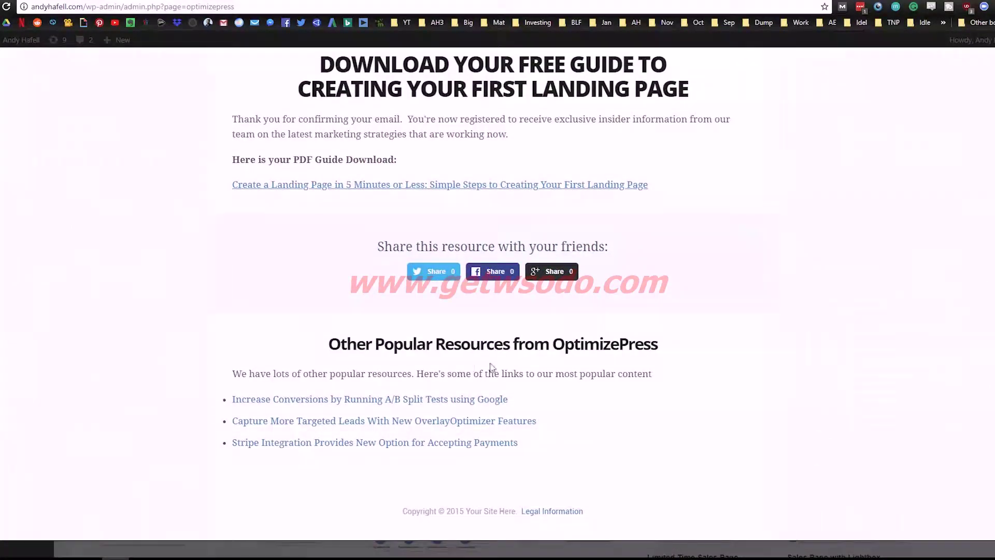
{"action": "scroll", "coordinate": [473, 366], "scroll_direction": "up", "scroll_amount": 3}
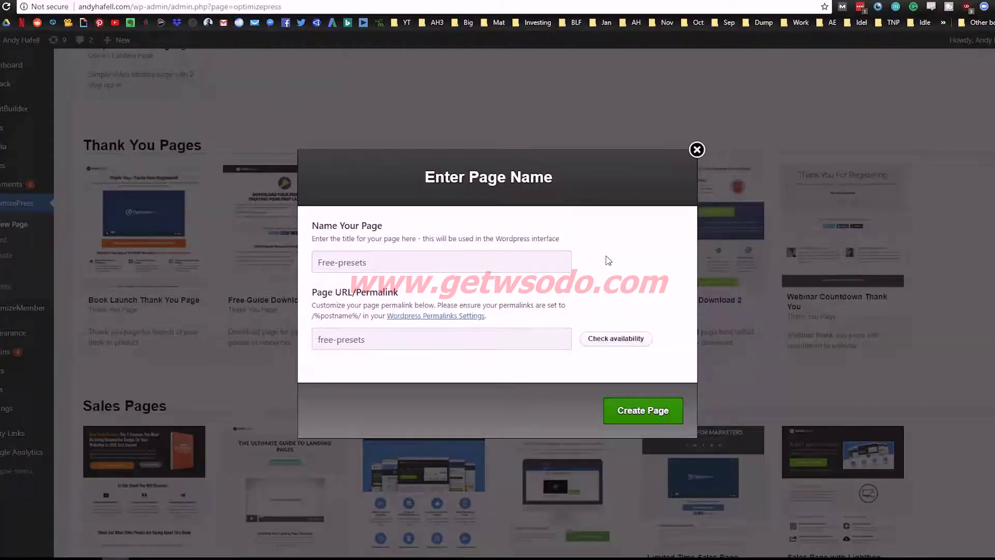
{"action": "left_click", "coordinate": [625, 412]}
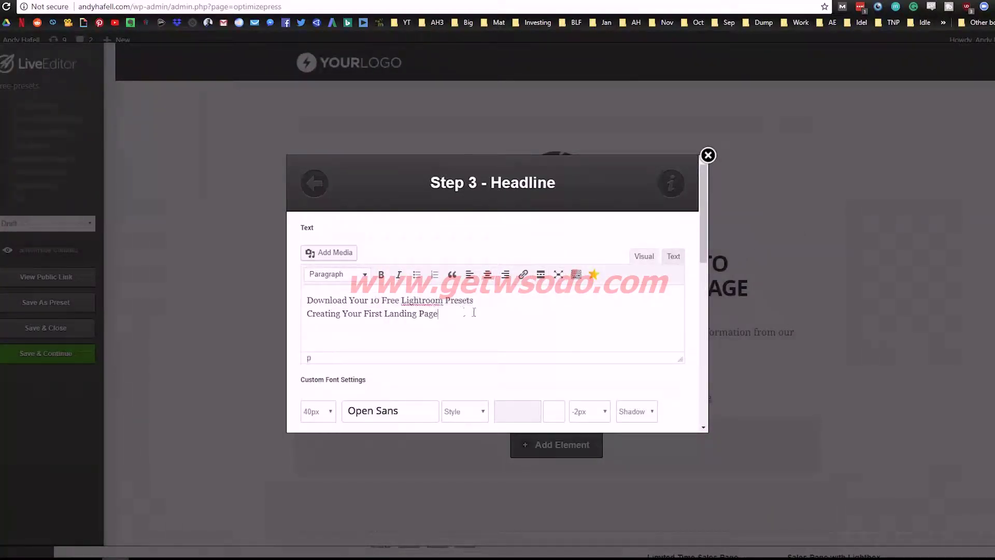
Step: Delete the leftover line "Creating Your First Landing Page" from the headline element and apply the edited headline
{"action": "left_click_drag", "start_coordinate": [438, 314], "coordinate": [300, 322]}
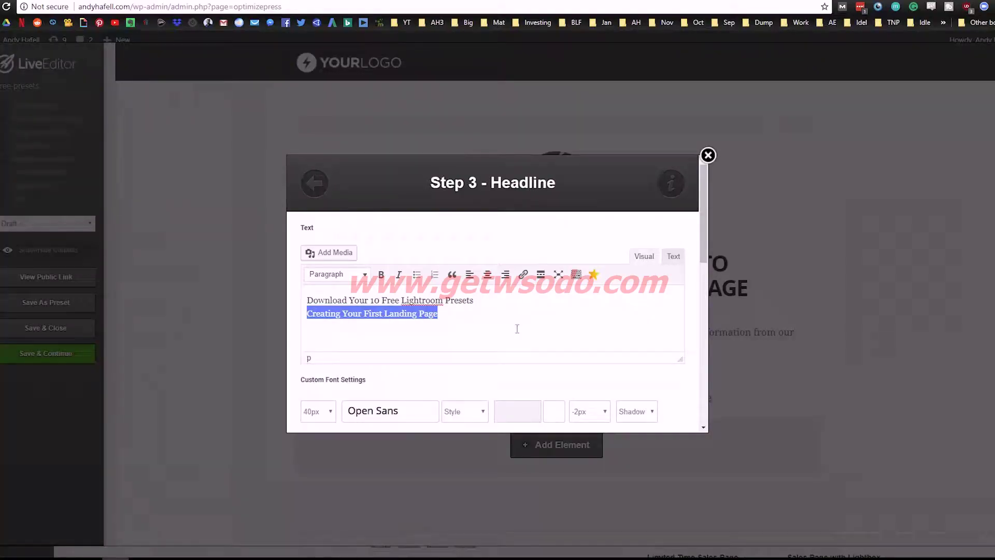
{"action": "key", "text": "BackSpace"}
{"action": "scroll", "coordinate": [663, 397], "scroll_direction": "down", "scroll_amount": 10}
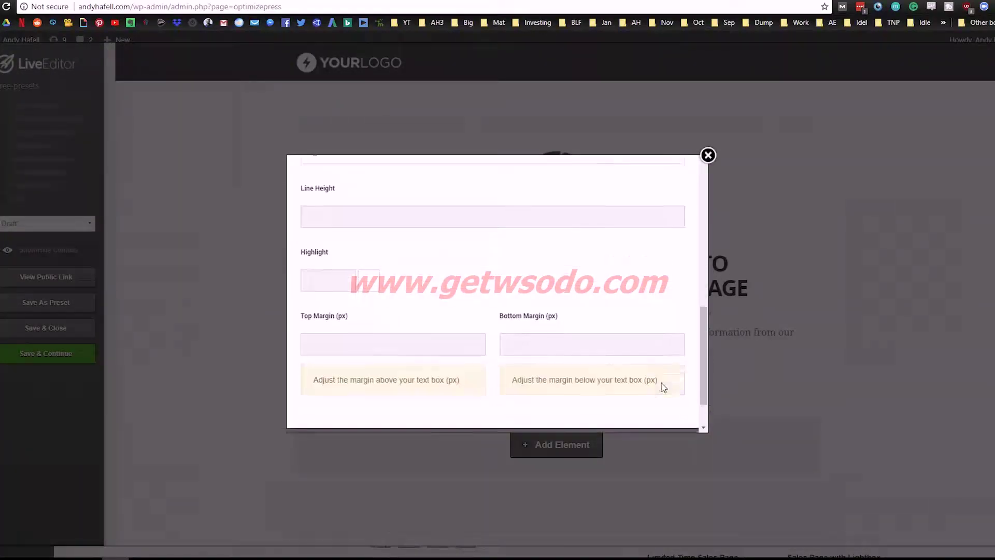
{"action": "left_click", "coordinate": [658, 404]}
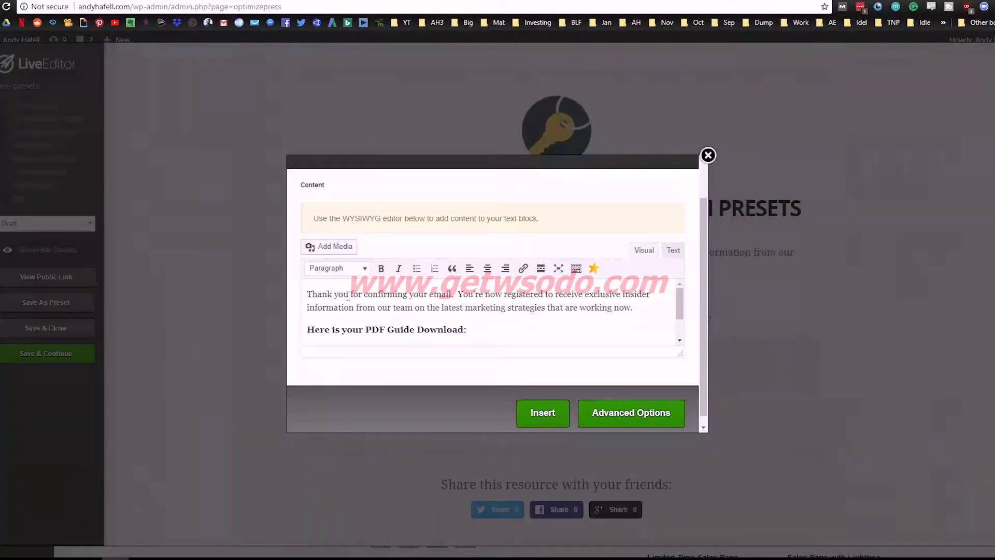
Step: Replace the second sentence of the text block with "We've just sent you an email on how you can use these 10 Lightroom presets to take your photo game to the next level."
{"action": "left_click_drag", "start_coordinate": [460, 295], "coordinate": [651, 309]}
{"action": "key", "text": "BackSpace"}
{"action": "type", "text": "We've just sent you an email on how you can use these 10 Lightroom presets to take your photo game to the next leve."}
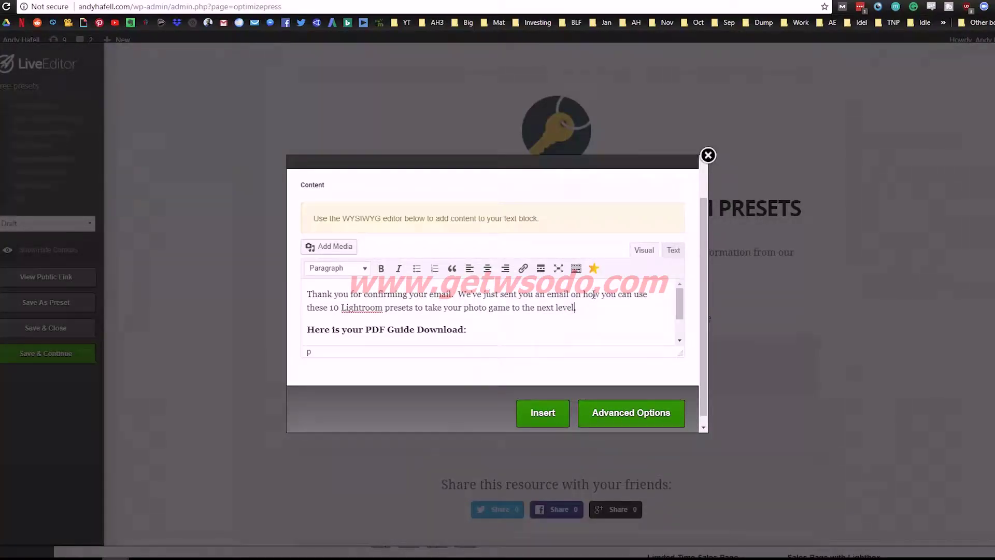
Step: Change the bold line in the text block to "Here is your Download Link:" and insert the updated text block into the page
{"action": "scroll", "coordinate": [604, 316], "scroll_direction": "down", "scroll_amount": 1}
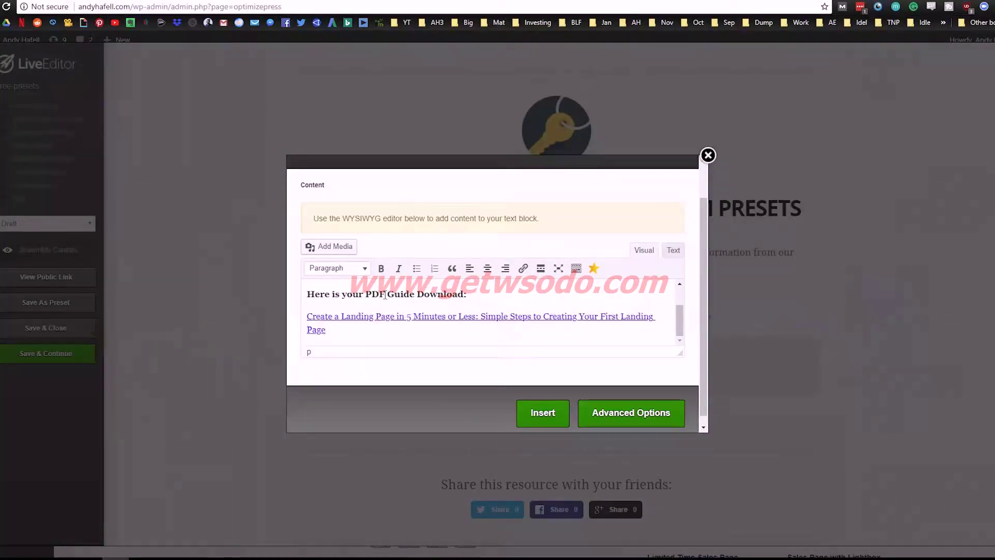
{"action": "left_click_drag", "start_coordinate": [383, 297], "coordinate": [373, 296]}
{"action": "key", "text": "BackSpace"}
{"action": "key", "text": "BackSpace"}
{"action": "key", "text": "ctrl+Delete"}
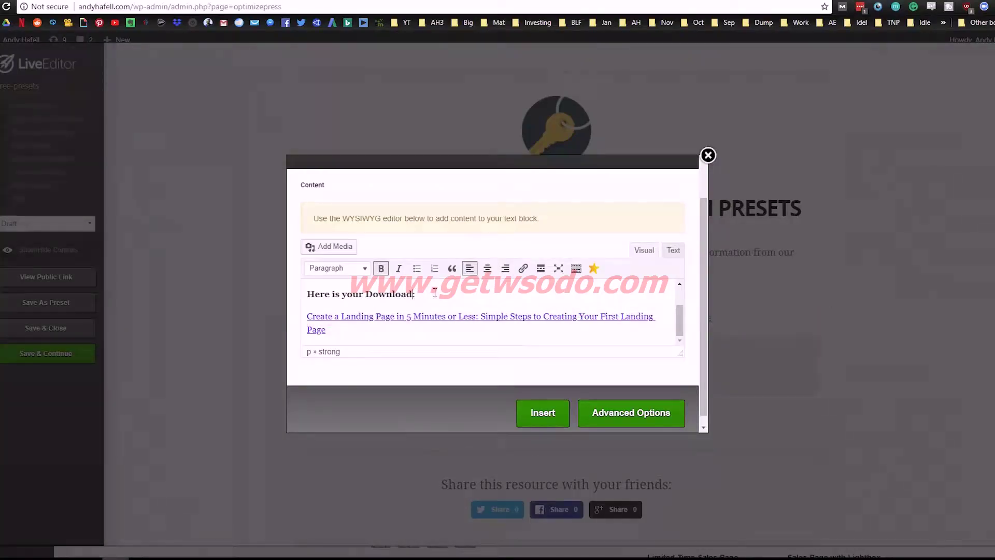
{"action": "left_click", "coordinate": [326, 329]}
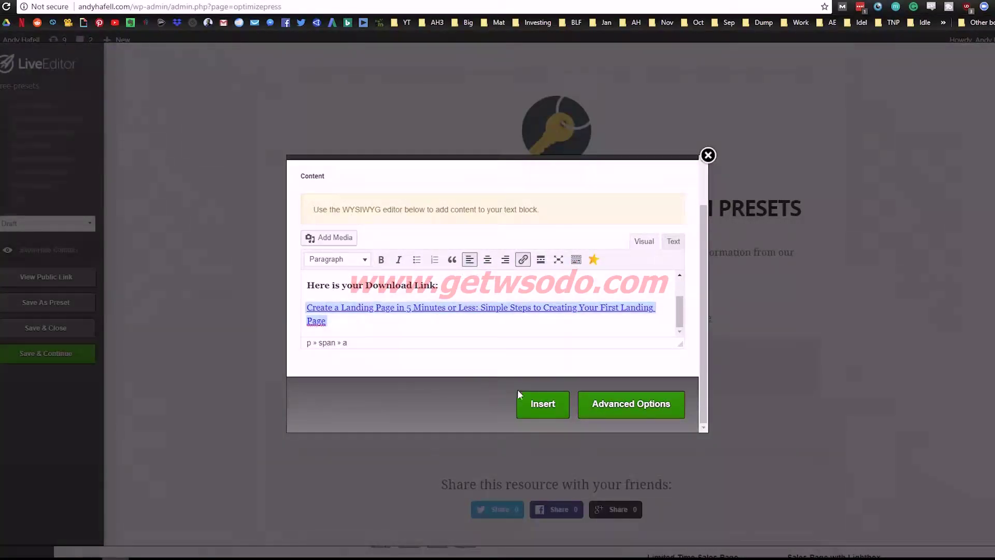
{"action": "left_click", "coordinate": [550, 407]}
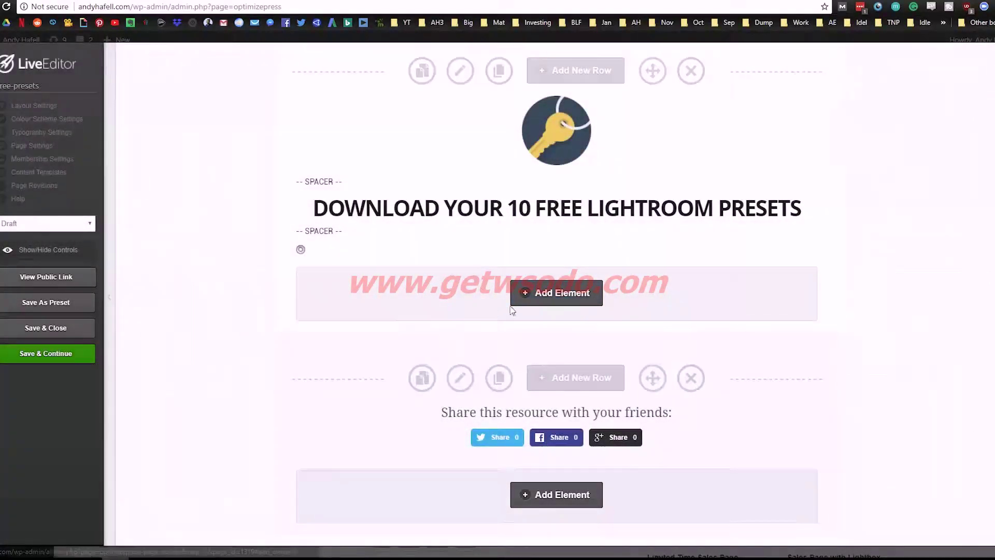
Step: Hide the editing controls and check the edited download page from the header to the share section
{"action": "scroll", "coordinate": [337, 310], "scroll_direction": "down", "scroll_amount": 1}
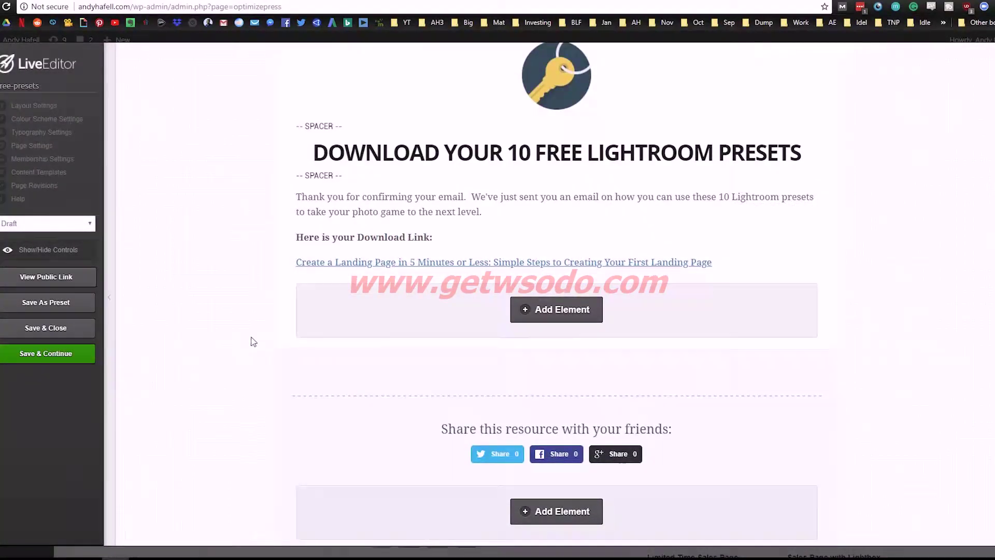
{"action": "scroll", "coordinate": [249, 338], "scroll_direction": "down", "scroll_amount": 1}
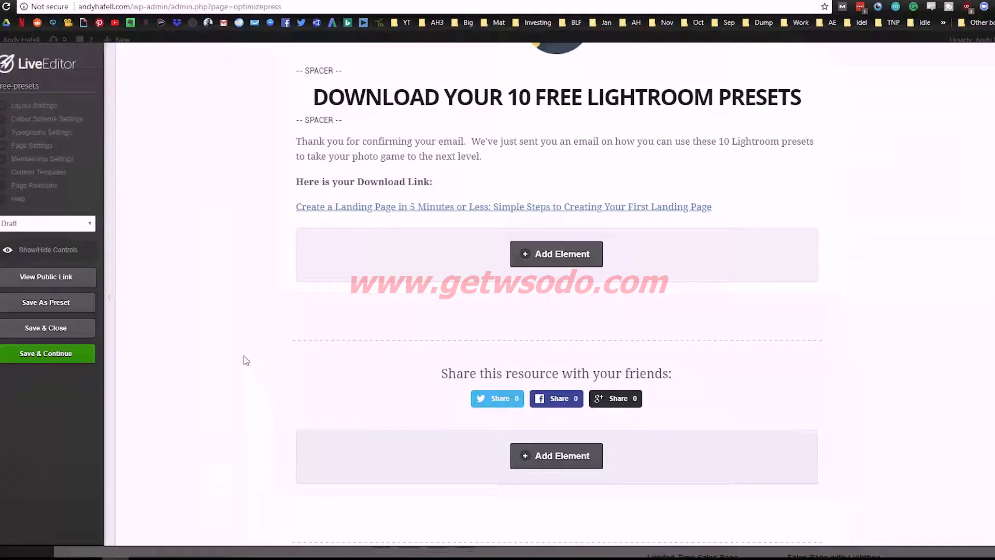
{"action": "left_click", "coordinate": [41, 250]}
{"action": "scroll", "coordinate": [254, 314], "scroll_direction": "up", "scroll_amount": 2}
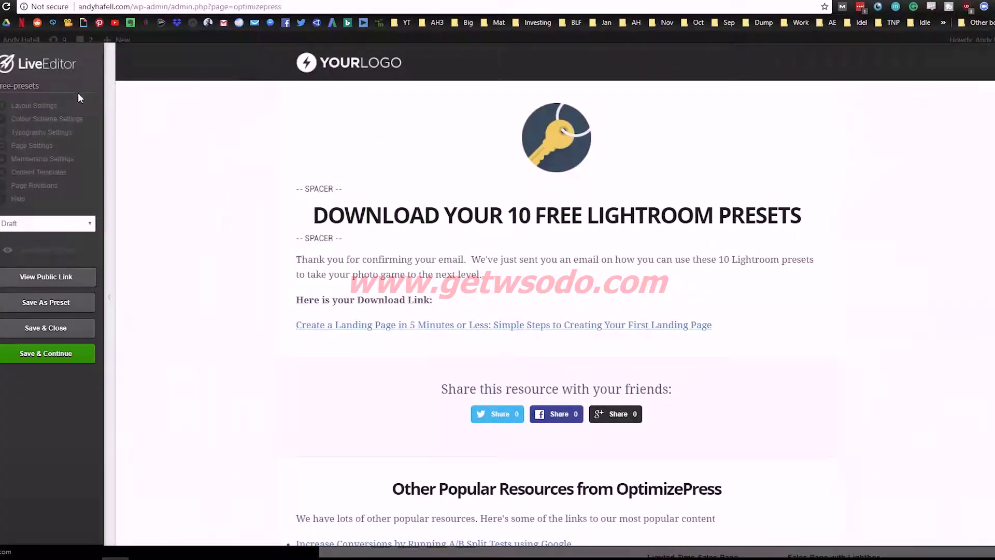
Step: Turn off Header & Navigation in the page's layout settings and update the layout
{"action": "left_click", "coordinate": [49, 105]}
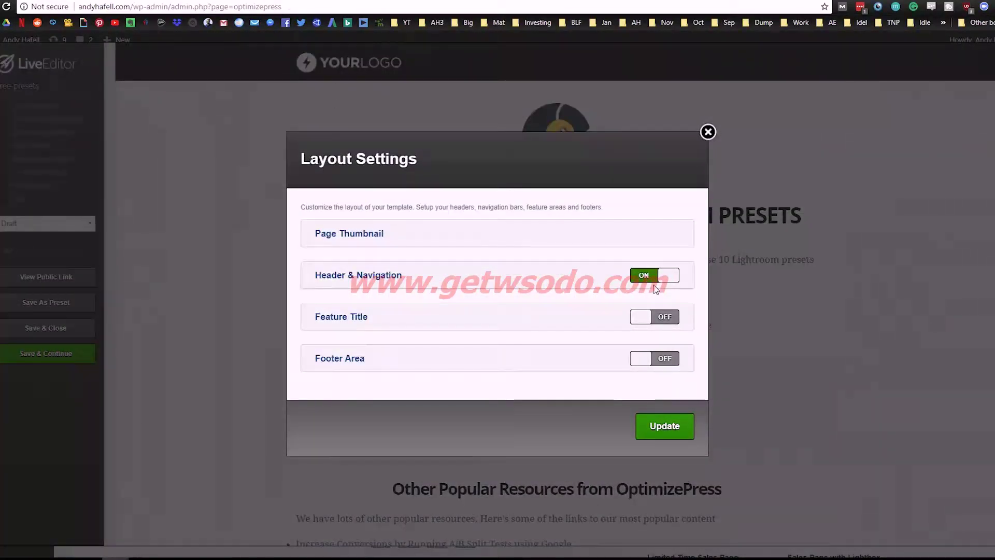
{"action": "left_click", "coordinate": [653, 278]}
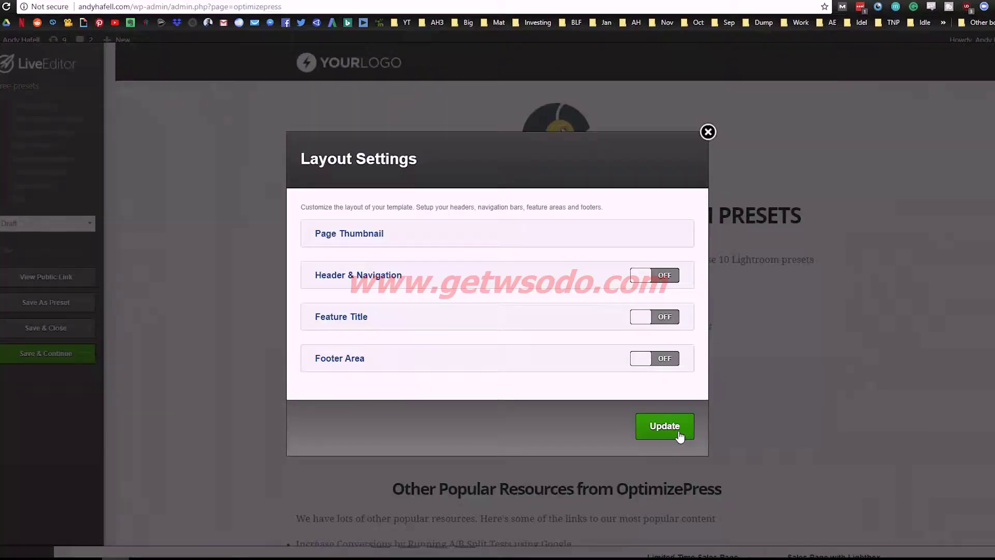
{"action": "left_click", "coordinate": [678, 433]}
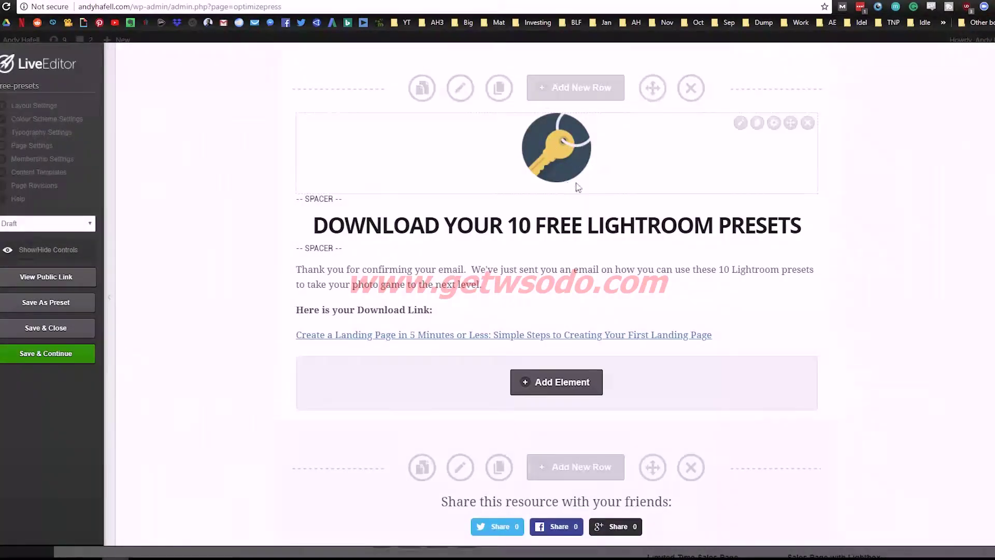
Step: Preview the page without its editing controls, checking the download link and share section, and restore the controls
{"action": "scroll", "coordinate": [674, 337], "scroll_direction": "down", "scroll_amount": 3}
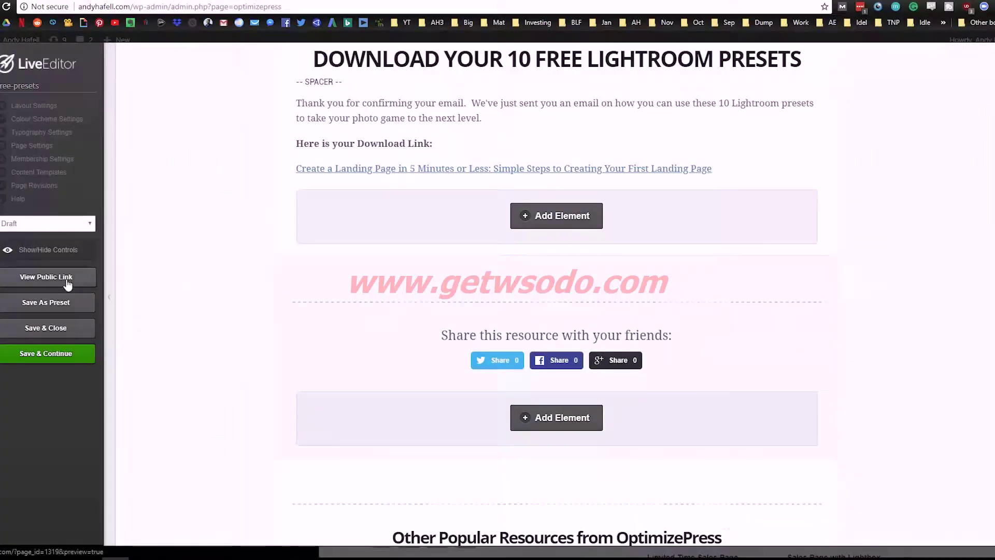
{"action": "left_click", "coordinate": [33, 251]}
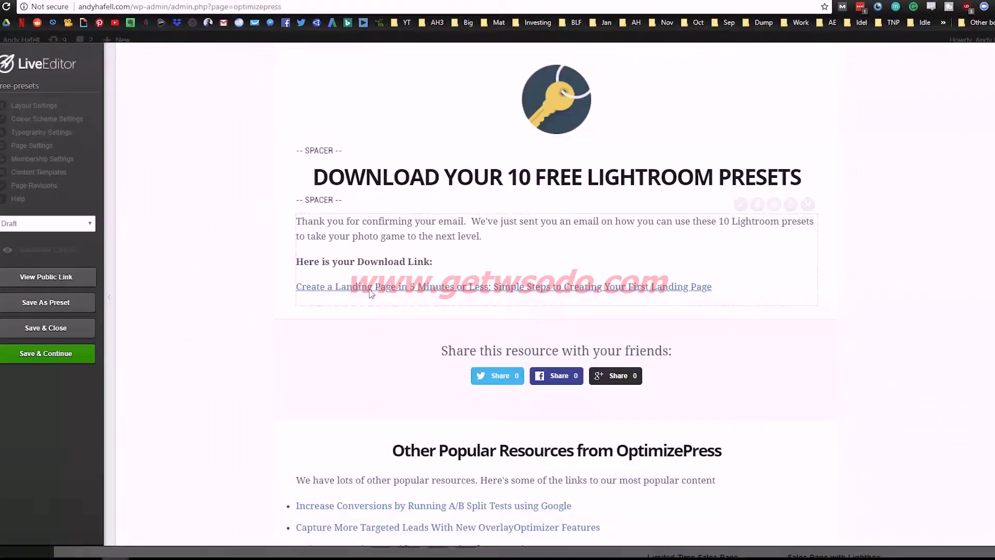
{"action": "left_click", "coordinate": [12, 252]}
Step: Try to remove the "Share this resource with your friends:" headline and the social share buttons from the page
{"action": "left_click", "coordinate": [808, 349]}
{"action": "left_click", "coordinate": [575, 71]}
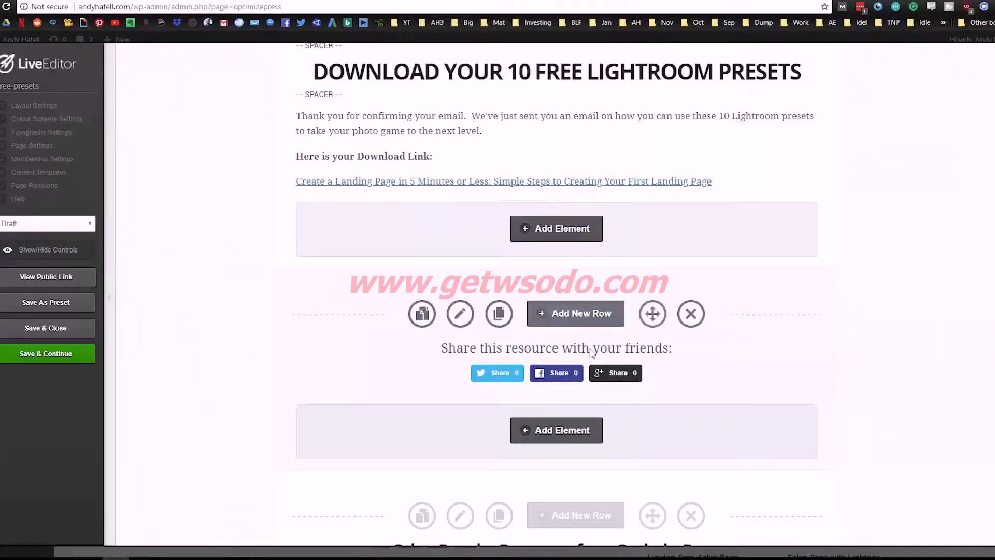
{"action": "left_click", "coordinate": [808, 375]}
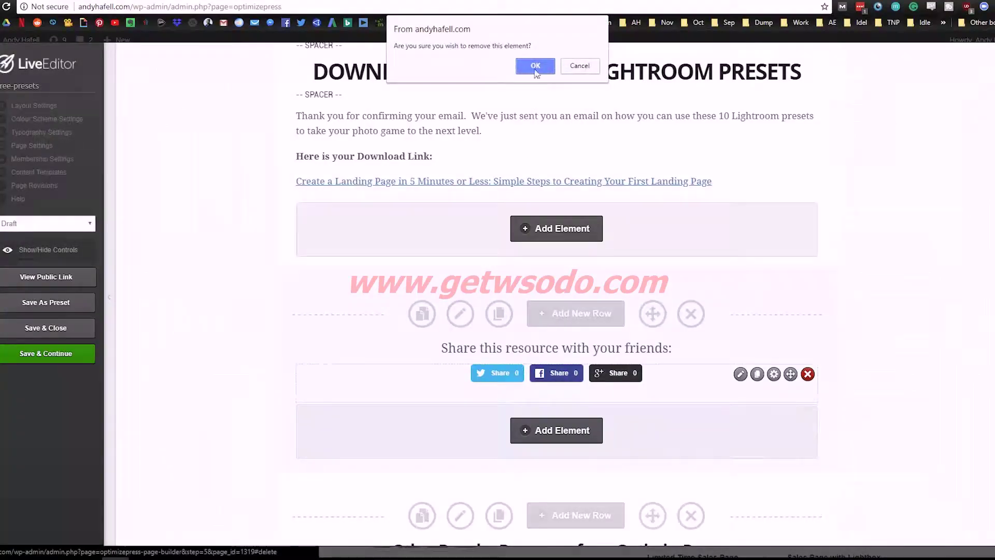
{"action": "key", "text": "Escape"}
Step: Examine the reworked page's video, download button and yellow offer section for the portrait processing guide
{"action": "scroll", "coordinate": [447, 313], "scroll_direction": "down", "scroll_amount": 3}
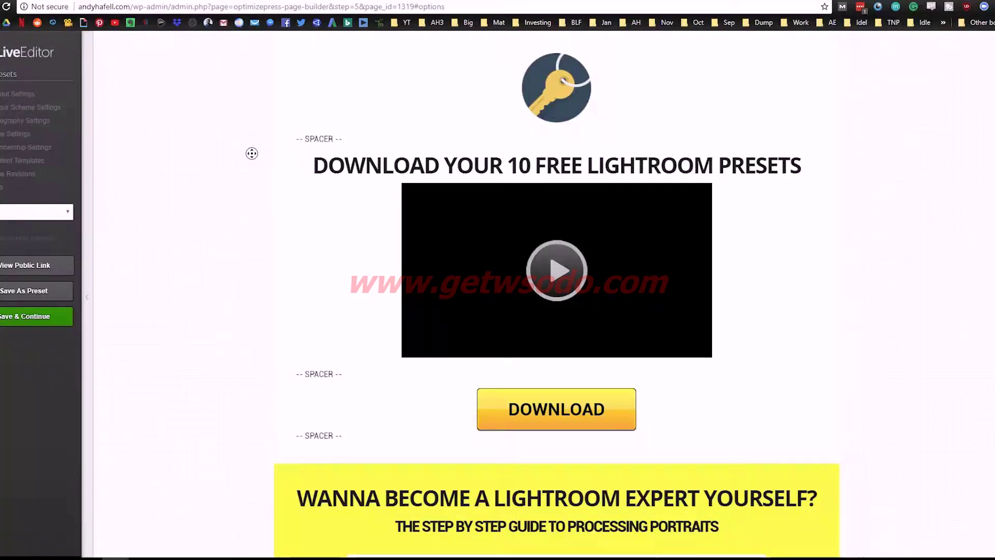
{"action": "scroll", "coordinate": [251, 155], "scroll_direction": "down", "scroll_amount": 1}
{"action": "scroll", "coordinate": [249, 166], "scroll_direction": "down", "scroll_amount": 3}
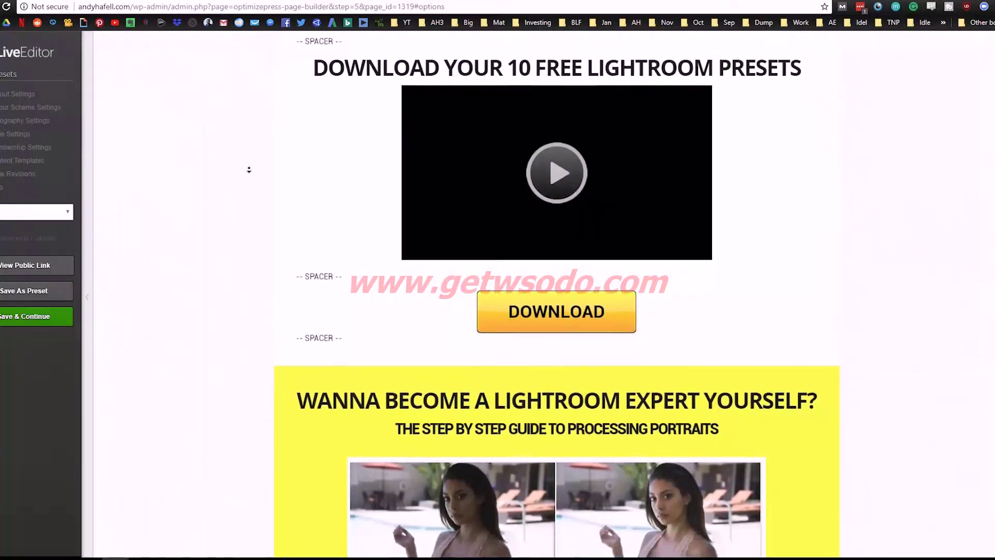
{"action": "scroll", "coordinate": [248, 172], "scroll_direction": "down", "scroll_amount": 3}
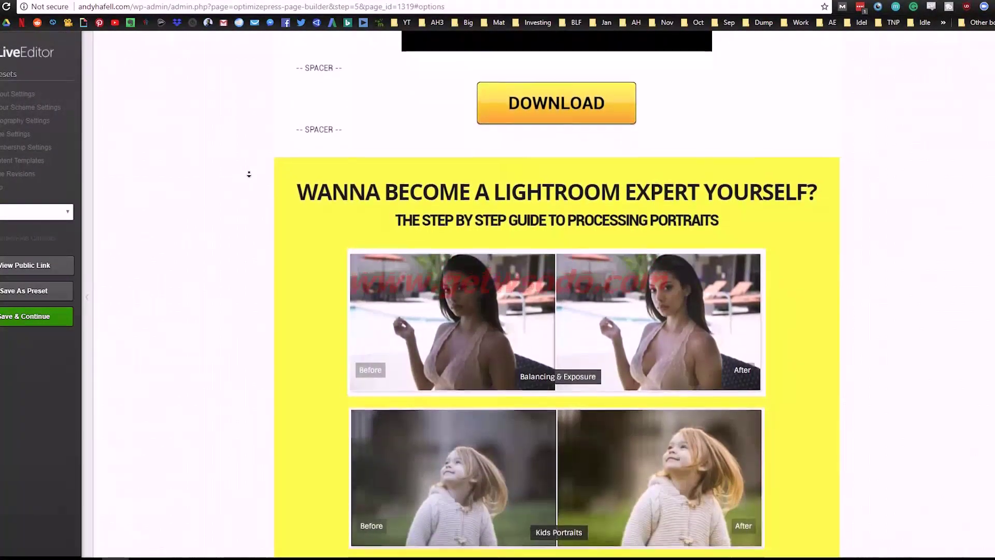
{"action": "scroll", "coordinate": [251, 113], "scroll_direction": "up", "scroll_amount": 6}
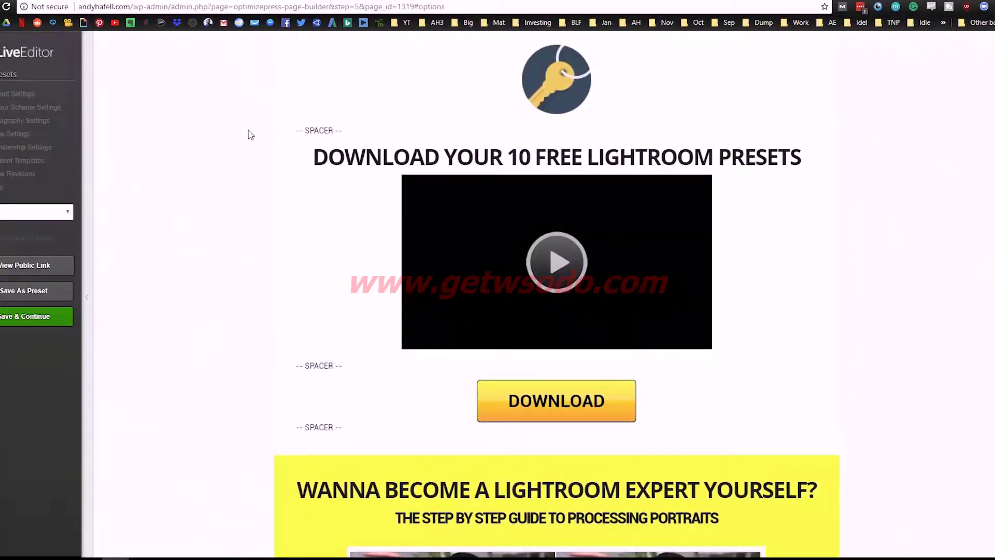
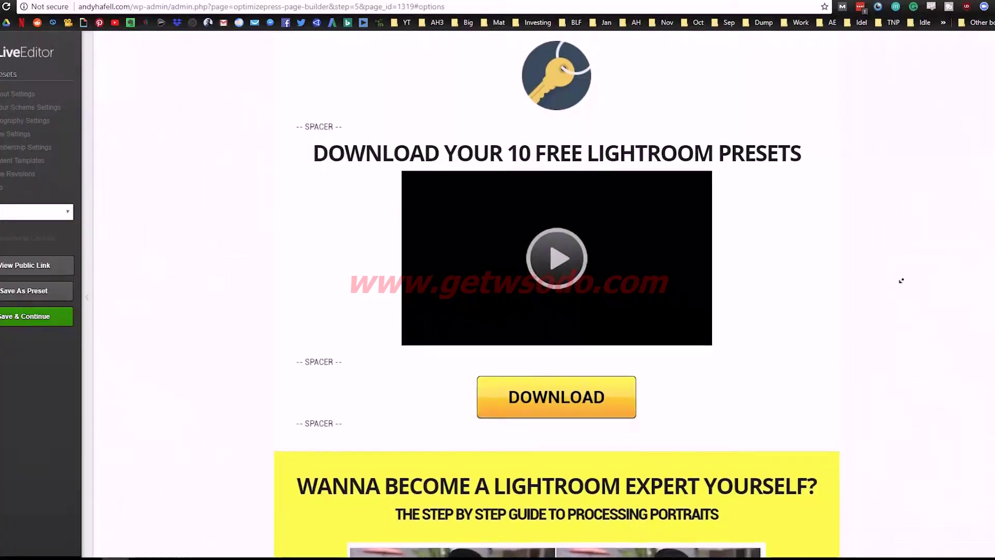
{"action": "scroll", "coordinate": [902, 283], "scroll_direction": "down", "scroll_amount": 1}
{"action": "scroll", "coordinate": [899, 291], "scroll_direction": "down", "scroll_amount": 5}
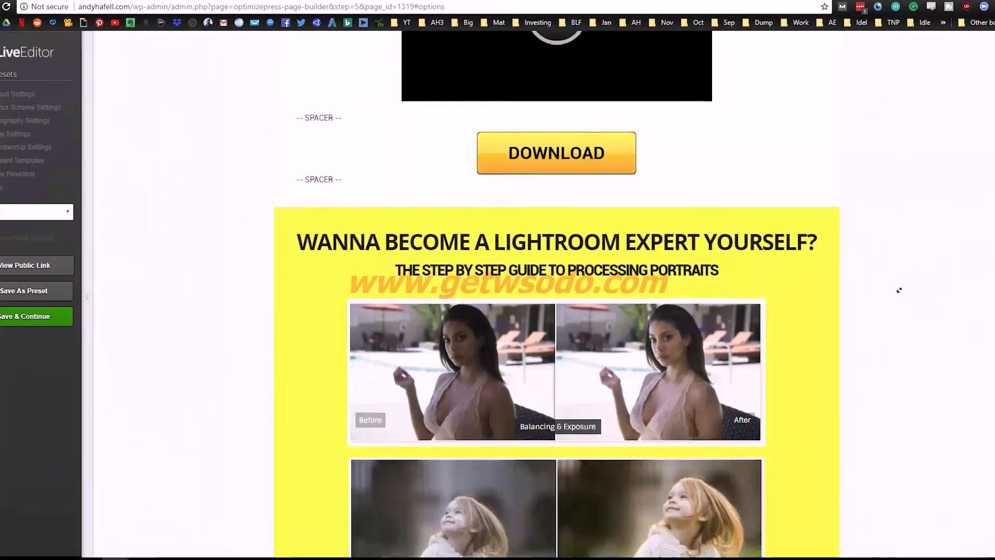
{"action": "scroll", "coordinate": [899, 291], "scroll_direction": "down", "scroll_amount": 1}
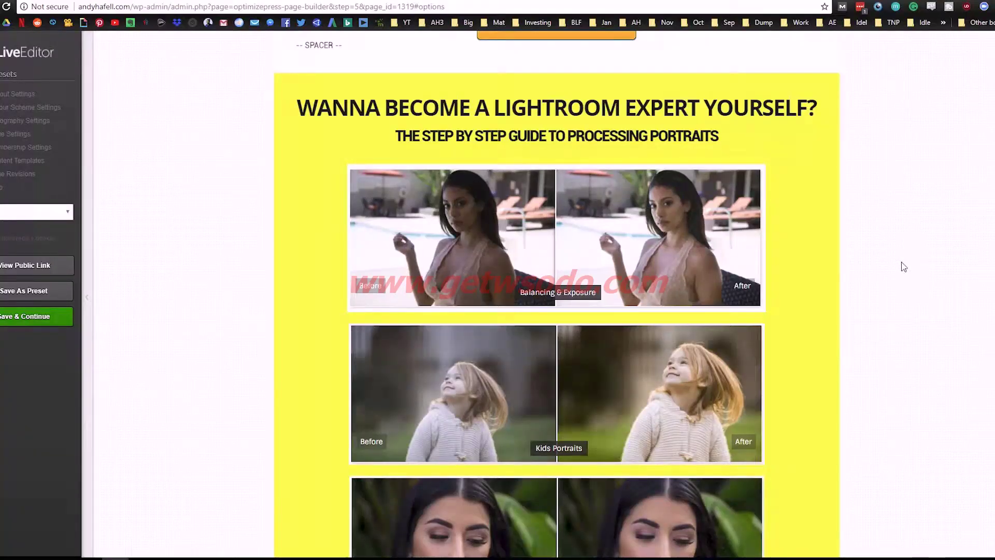
Step: Review the offer section's before-and-after images, course topic list, testimonials and final Get Started Now button
{"action": "scroll", "coordinate": [859, 185], "scroll_direction": "down", "scroll_amount": 7}
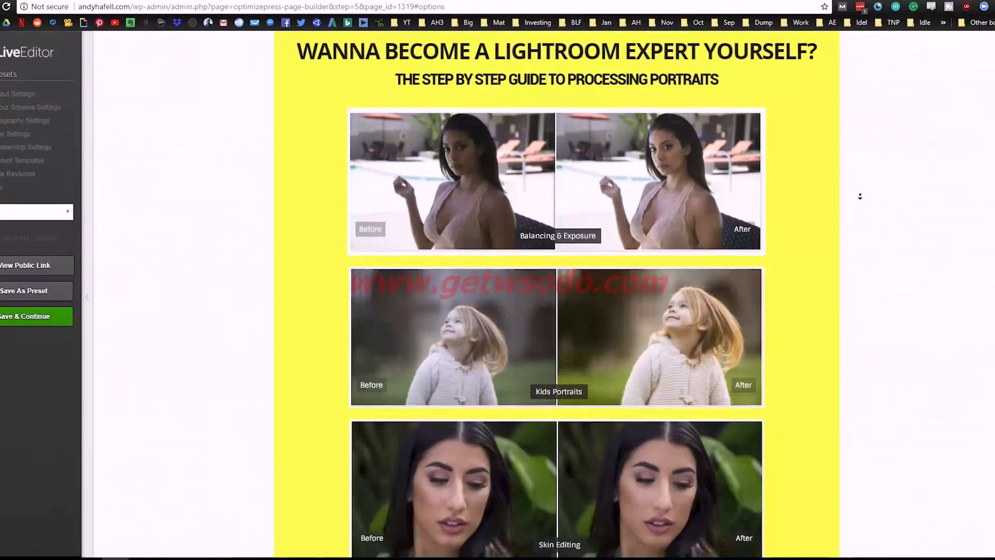
{"action": "scroll", "coordinate": [862, 191], "scroll_direction": "down", "scroll_amount": 1}
{"action": "scroll", "coordinate": [863, 206], "scroll_direction": "down", "scroll_amount": 6}
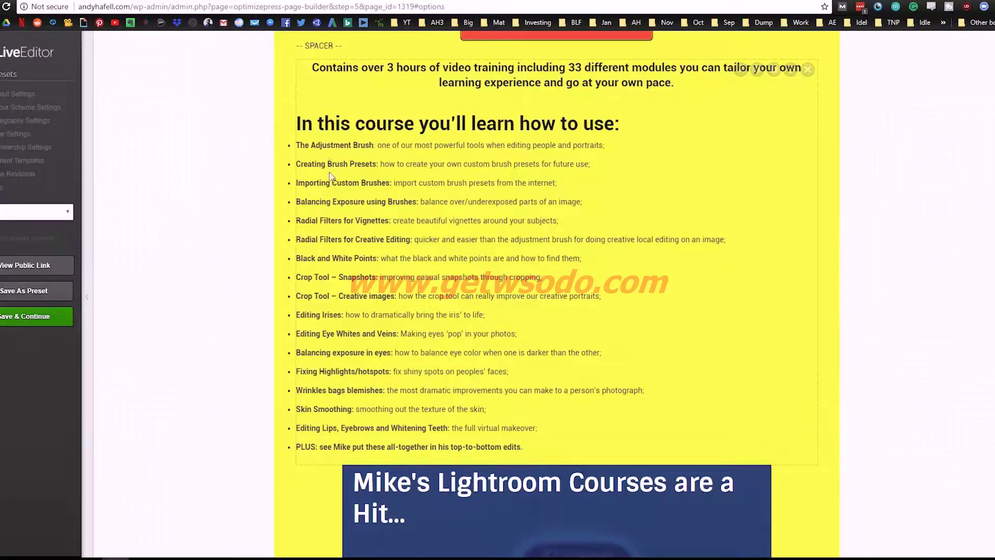
{"action": "middle_click", "coordinate": [252, 253]}
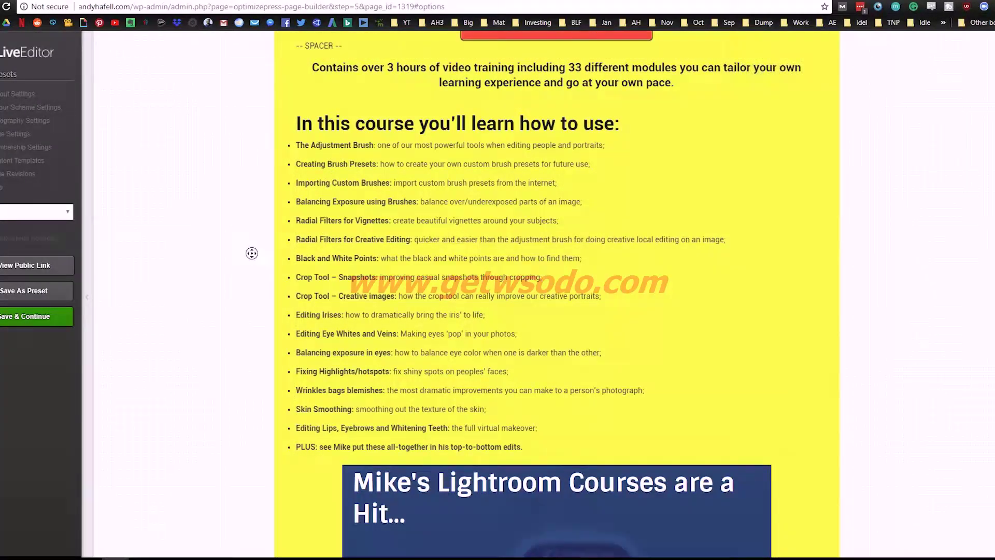
{"action": "scroll", "coordinate": [254, 264], "scroll_direction": "down", "scroll_amount": 1}
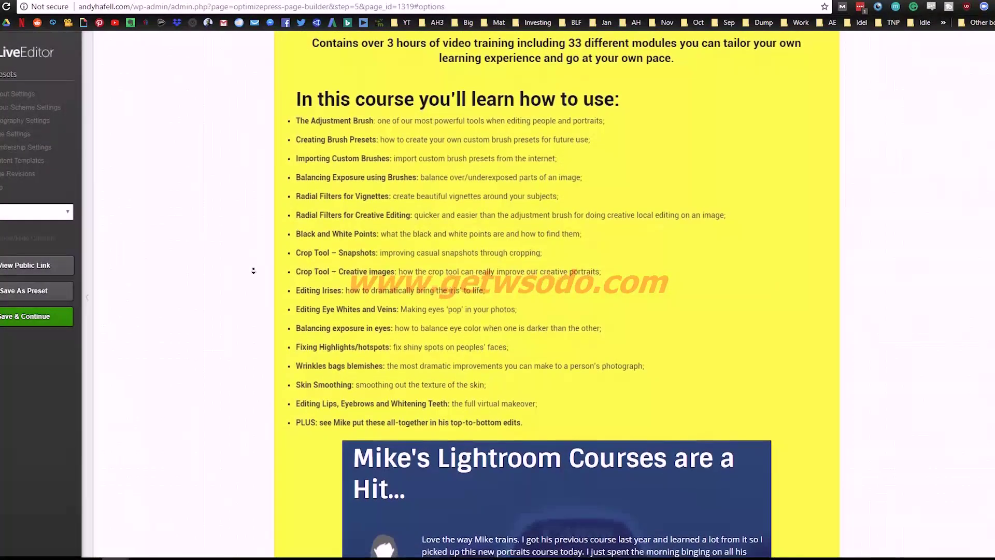
{"action": "scroll", "coordinate": [254, 275], "scroll_direction": "down", "scroll_amount": 2}
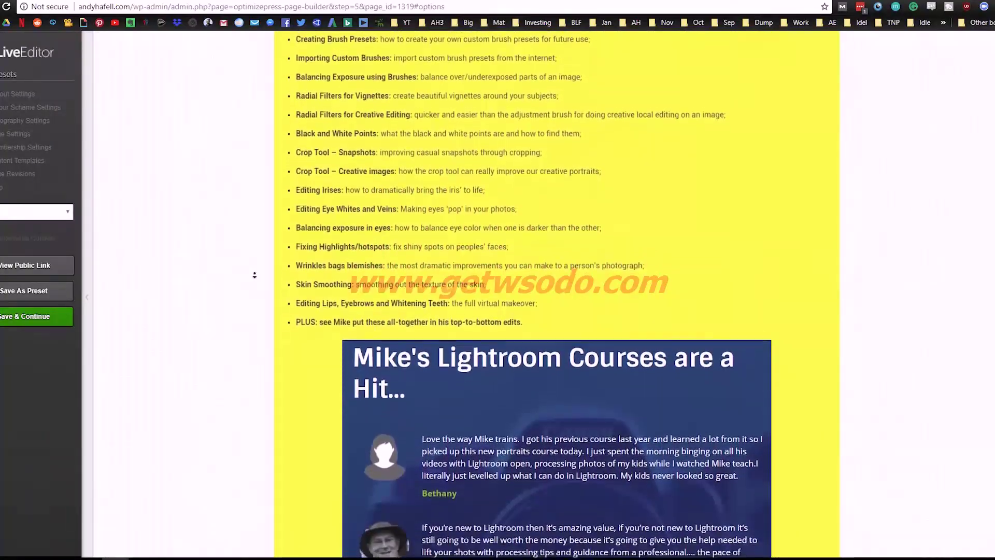
{"action": "scroll", "coordinate": [255, 276], "scroll_direction": "down", "scroll_amount": 4}
{"action": "left_click", "coordinate": [255, 262]}
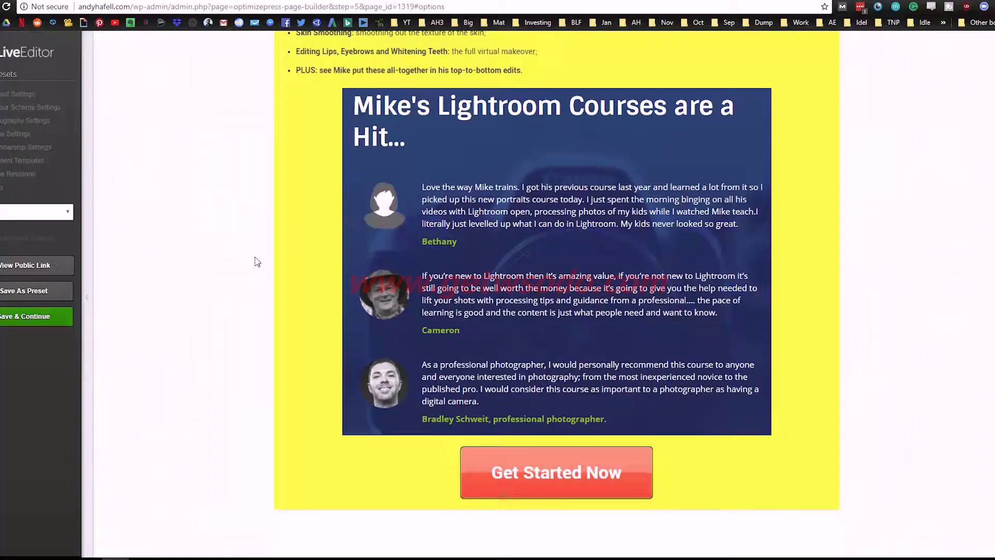
Step: Return to the start of the presets page and recheck the headline, video, download button and beginning of the offer
{"action": "middle_click", "coordinate": [274, 280]}
{"action": "scroll", "coordinate": [271, 233], "scroll_direction": "up", "scroll_amount": 6}
{"action": "scroll", "coordinate": [271, 233], "scroll_direction": "up", "scroll_amount": 11}
{"action": "scroll", "coordinate": [269, 243], "scroll_direction": "up", "scroll_amount": 10}
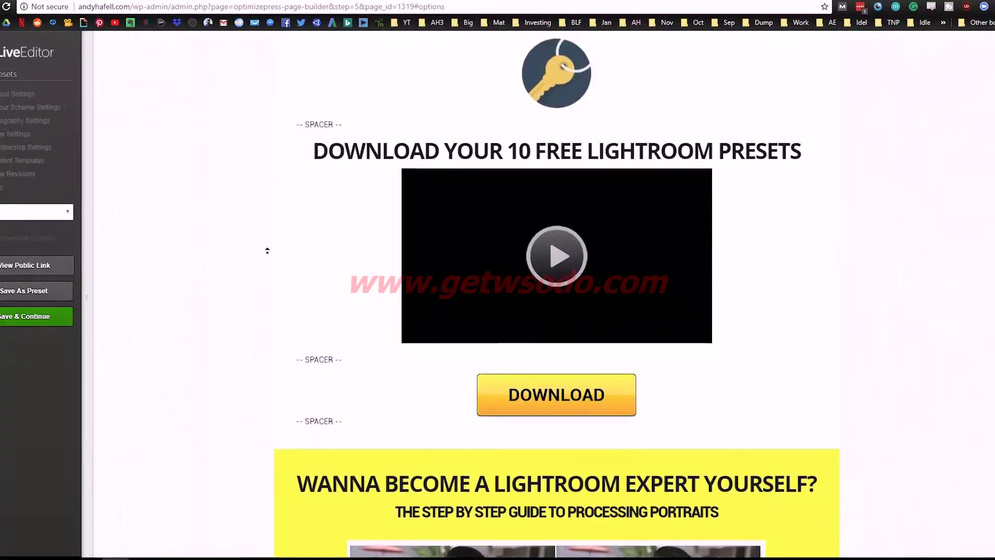
{"action": "scroll", "coordinate": [269, 291], "scroll_direction": "down", "scroll_amount": 4}
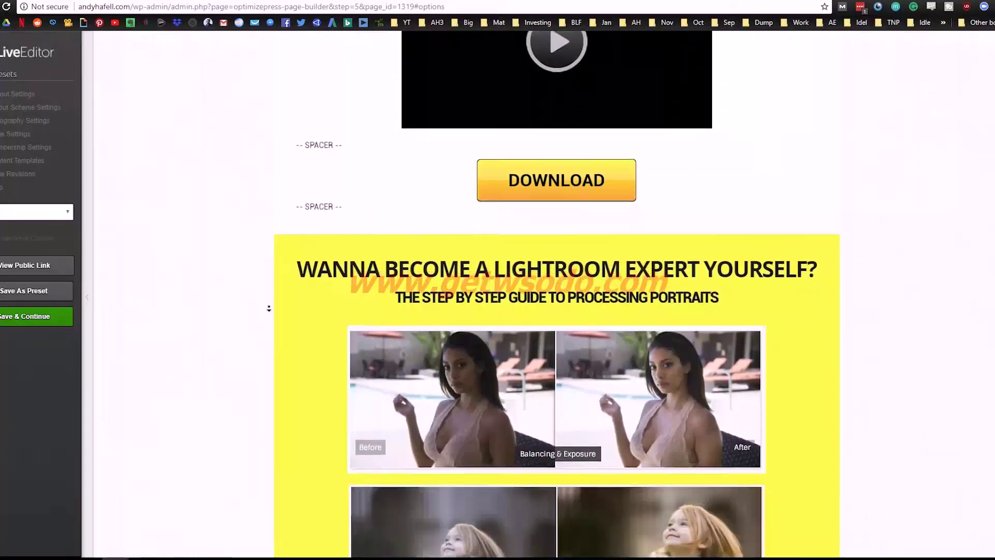
{"action": "scroll", "coordinate": [269, 309], "scroll_direction": "down", "scroll_amount": 1}
{"action": "scroll", "coordinate": [265, 326], "scroll_direction": "up", "scroll_amount": 5}
Step: Search the web for "photo affiliate program" and read the Digital Photography School affiliate page's commission and sign-up instructions
{"action": "scroll", "coordinate": [262, 331], "scroll_direction": "down", "scroll_amount": 9}
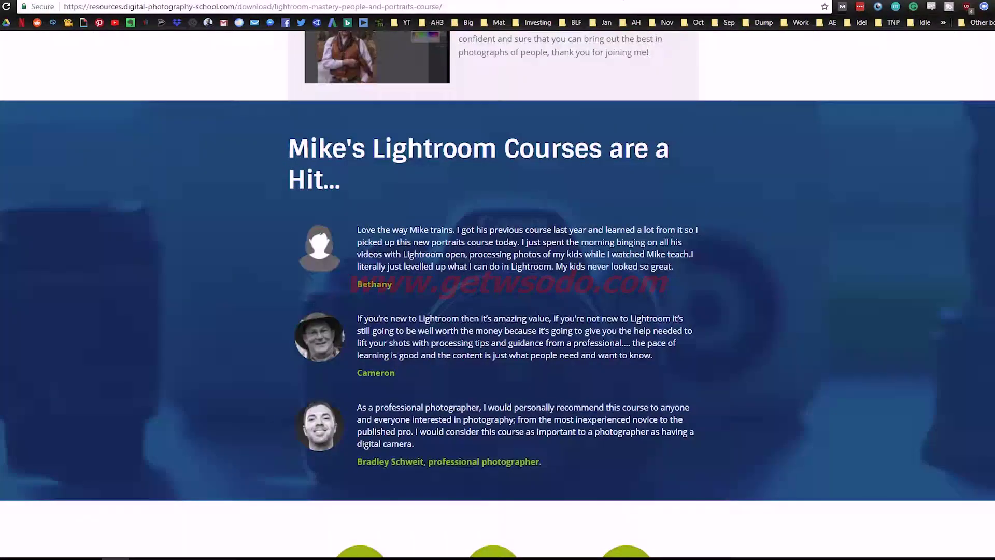
{"action": "key", "text": "ctrl+t"}
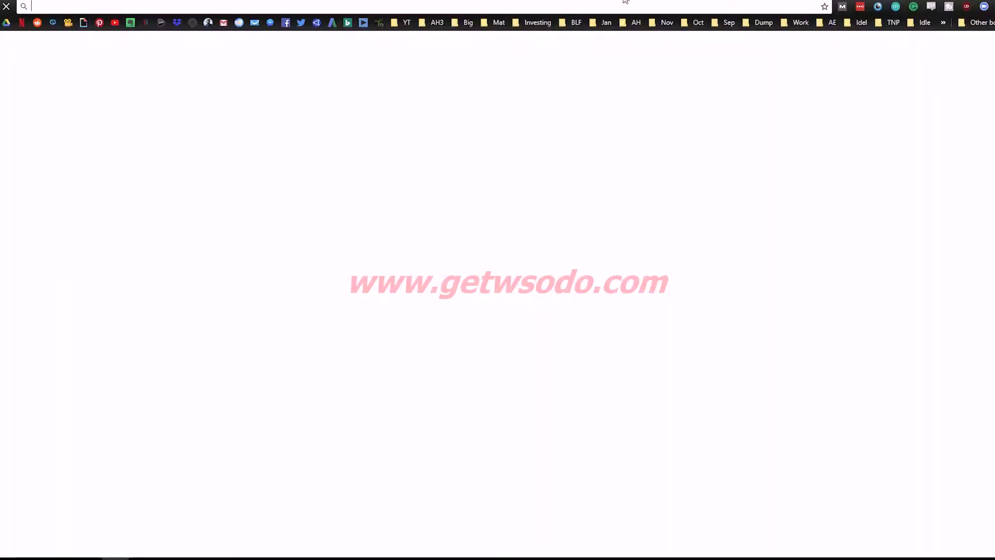
{"action": "type", "text": "photo"}
{"action": "key", "text": "Return"}
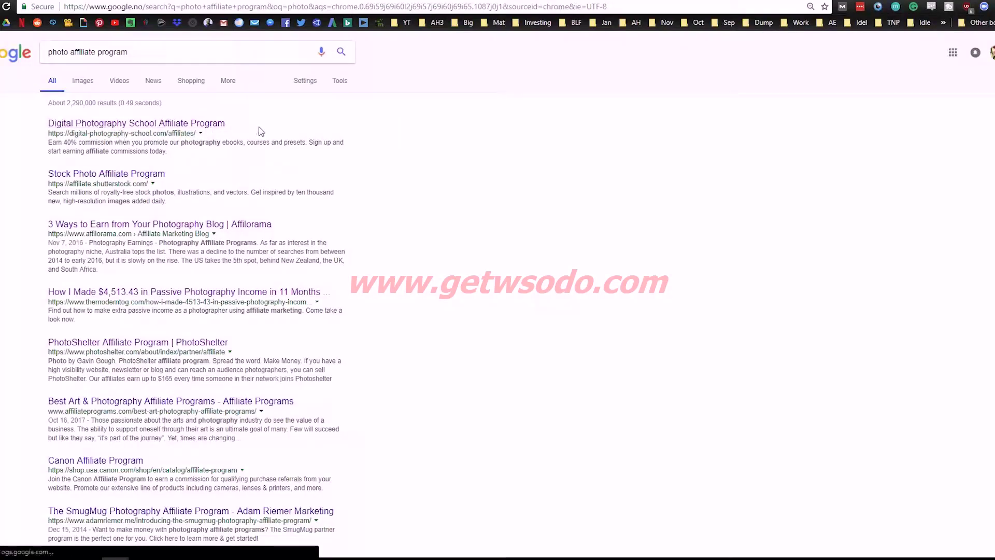
{"action": "left_click", "coordinate": [193, 129]}
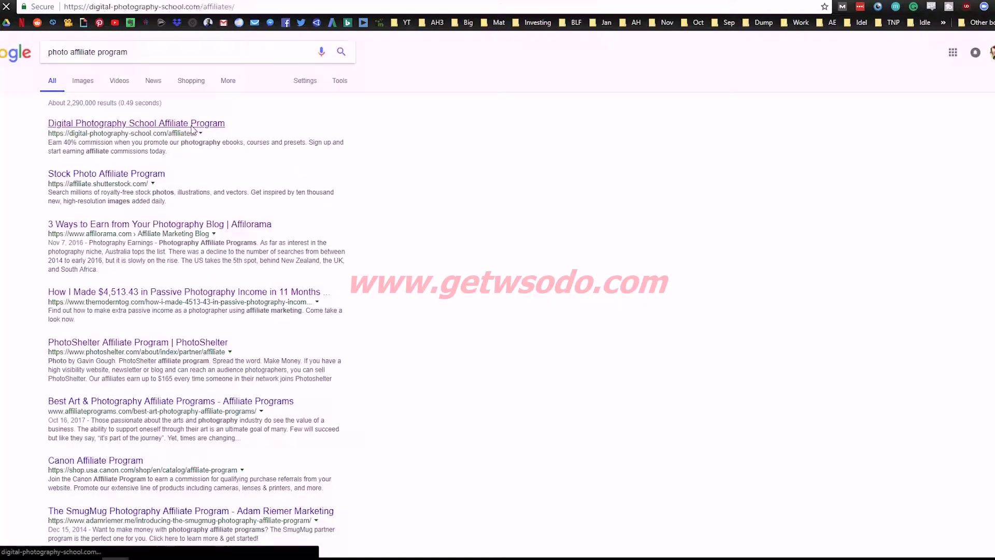
{"action": "scroll", "coordinate": [150, 203], "scroll_direction": "down", "scroll_amount": 6}
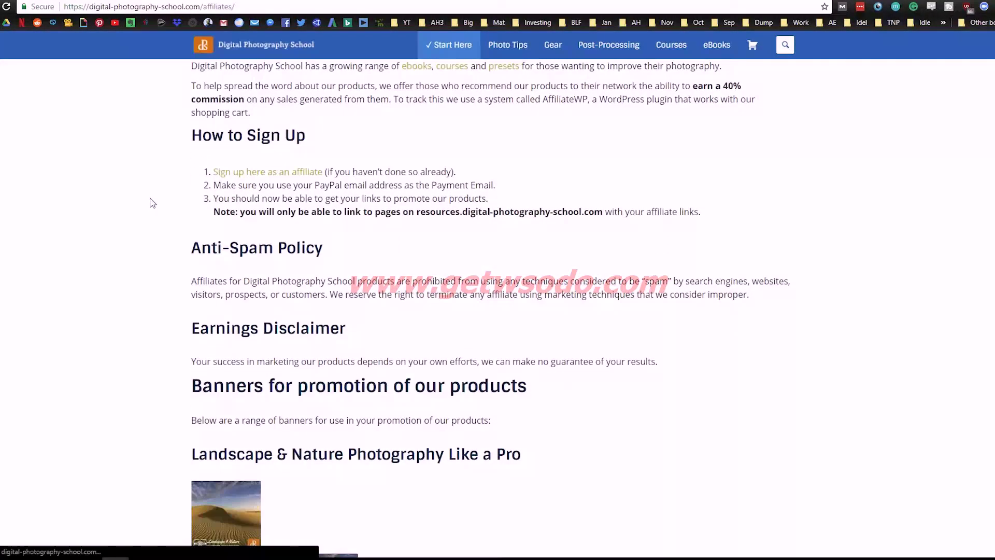
{"action": "scroll", "coordinate": [147, 203], "scroll_direction": "up", "scroll_amount": 6}
Step: Open the Digital Photography School courses from the affiliate page and browse the featured courses and their prices
{"action": "left_click", "coordinate": [465, 119]}
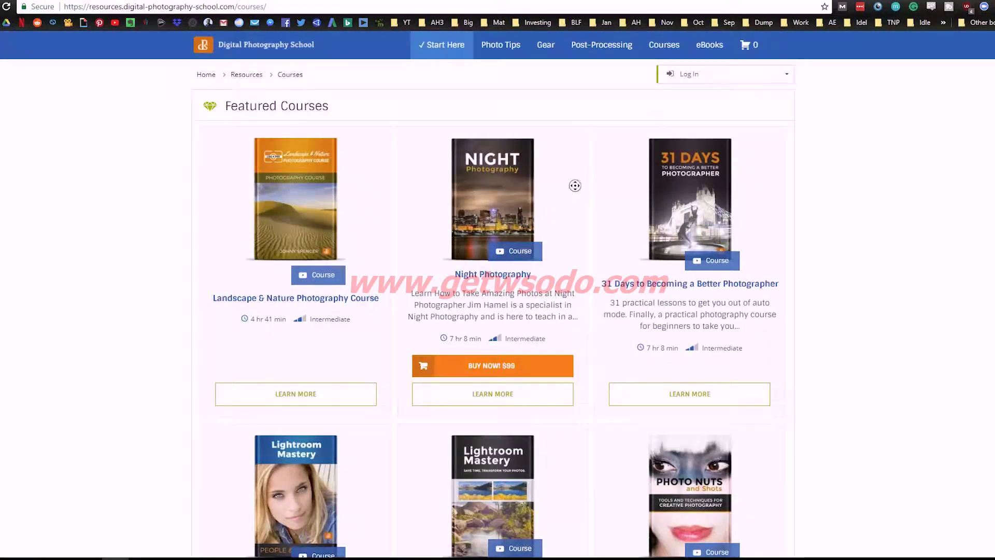
{"action": "scroll", "coordinate": [576, 207], "scroll_direction": "down", "scroll_amount": 2}
{"action": "scroll", "coordinate": [576, 206], "scroll_direction": "down", "scroll_amount": 4}
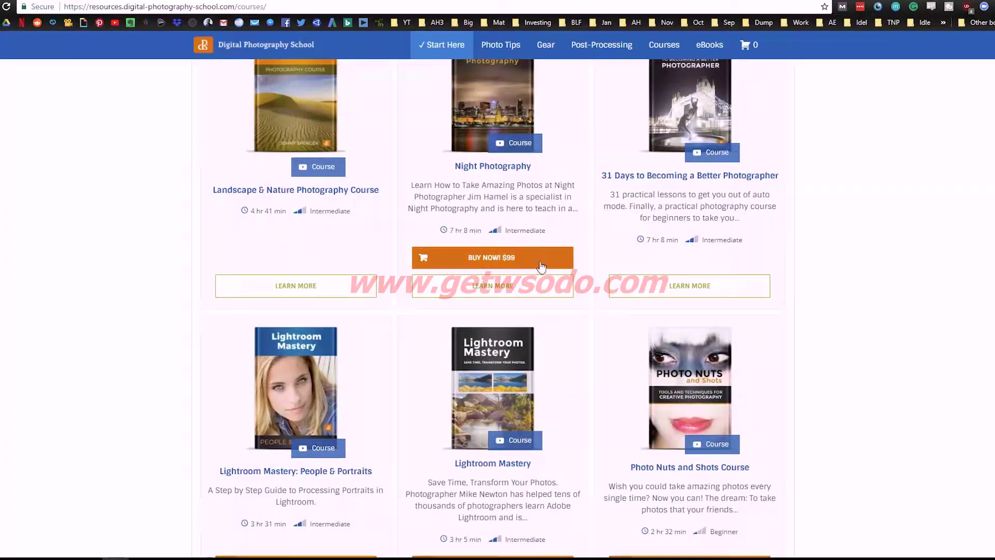
{"action": "scroll", "coordinate": [580, 296], "scroll_direction": "down", "scroll_amount": 3}
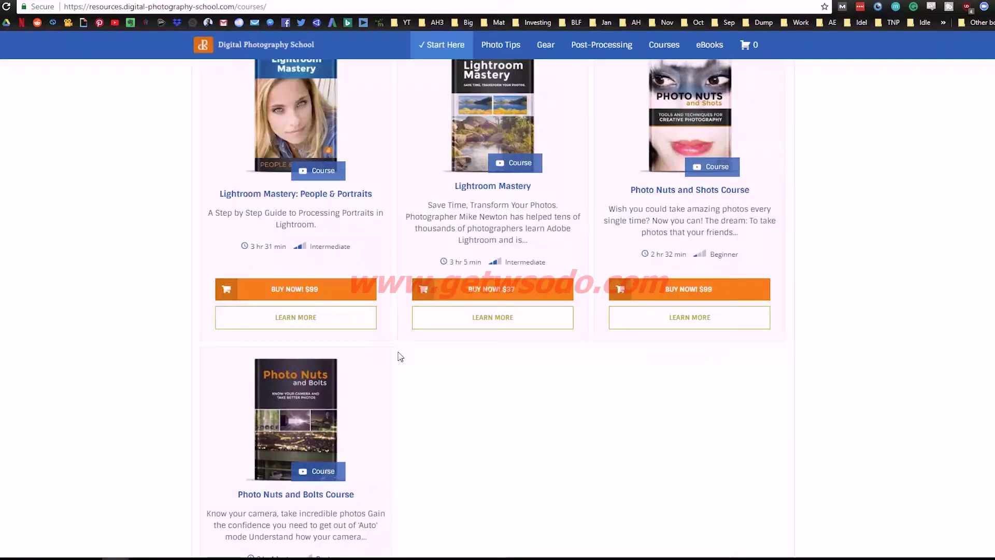
{"action": "scroll", "coordinate": [407, 346], "scroll_direction": "up", "scroll_amount": 1}
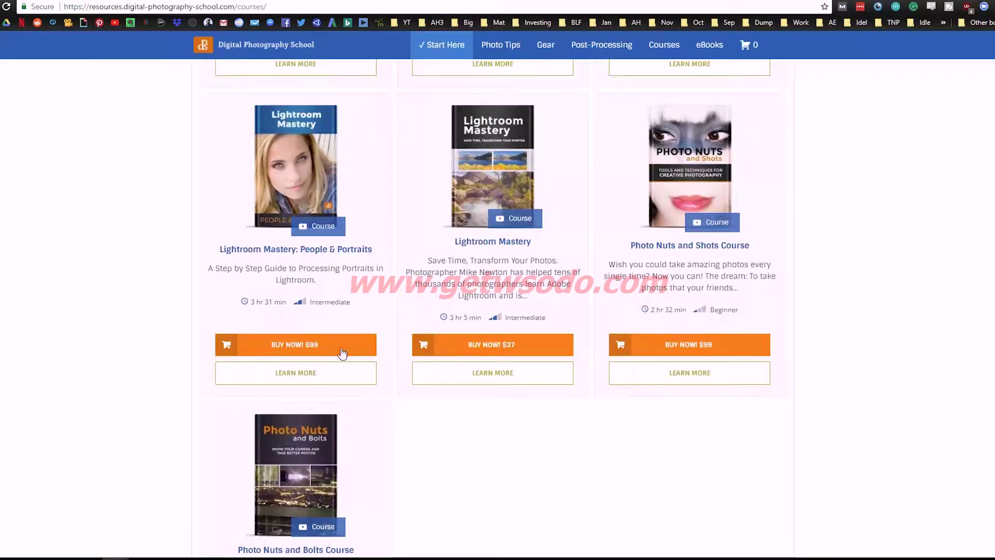
Step: Open the details of the Lightroom Mastery: People & Portraits course and review its headline, start button and introductory text
{"action": "left_click", "coordinate": [303, 374]}
{"action": "scroll", "coordinate": [249, 259], "scroll_direction": "up", "scroll_amount": 10}
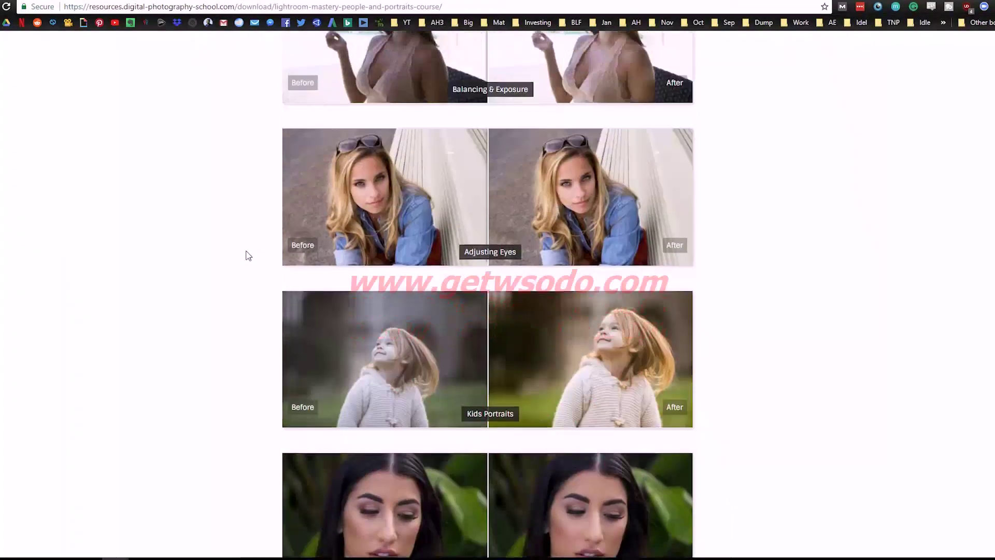
{"action": "scroll", "coordinate": [249, 259], "scroll_direction": "up", "scroll_amount": 4}
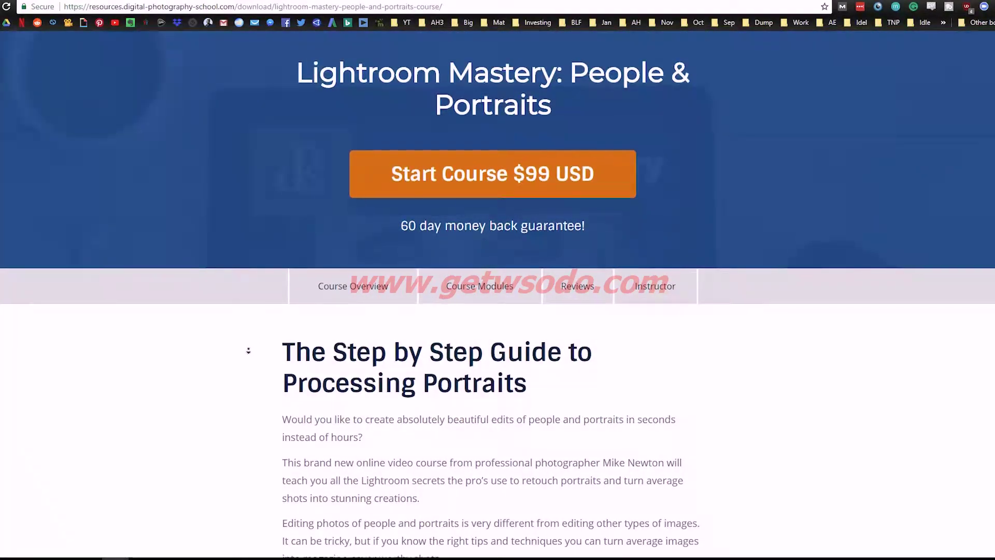
{"action": "scroll", "coordinate": [247, 349], "scroll_direction": "down", "scroll_amount": 3}
{"action": "scroll", "coordinate": [244, 373], "scroll_direction": "down", "scroll_amount": 3}
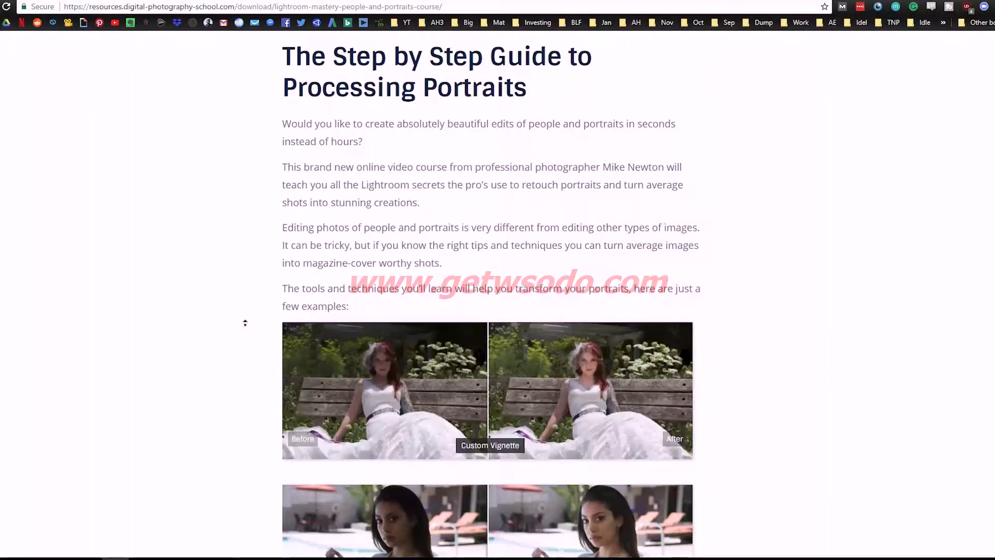
{"action": "scroll", "coordinate": [407, 301], "scroll_direction": "up", "scroll_amount": 5}
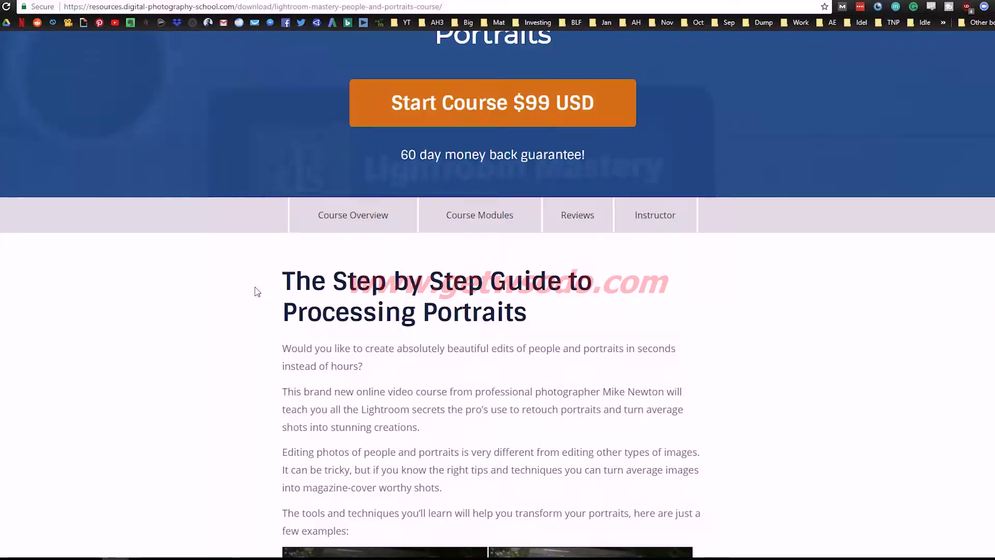
{"action": "scroll", "coordinate": [454, 166], "scroll_direction": "up", "scroll_amount": 3}
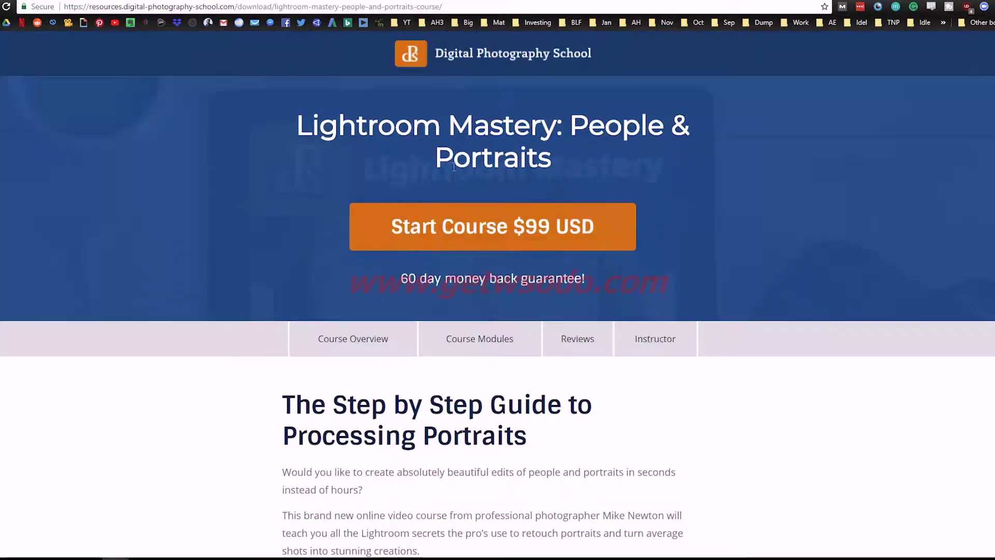
{"action": "middle_click", "coordinate": [251, 268]}
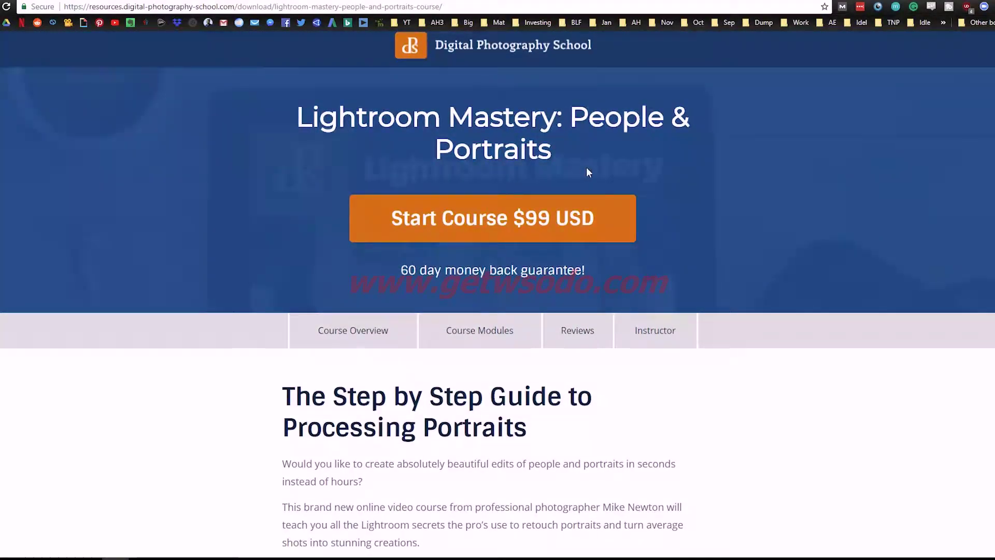
Step: Skim the course sales page between its introduction, sample portraits and the Course overview list
{"action": "scroll", "coordinate": [210, 271], "scroll_direction": "down", "scroll_amount": 15}
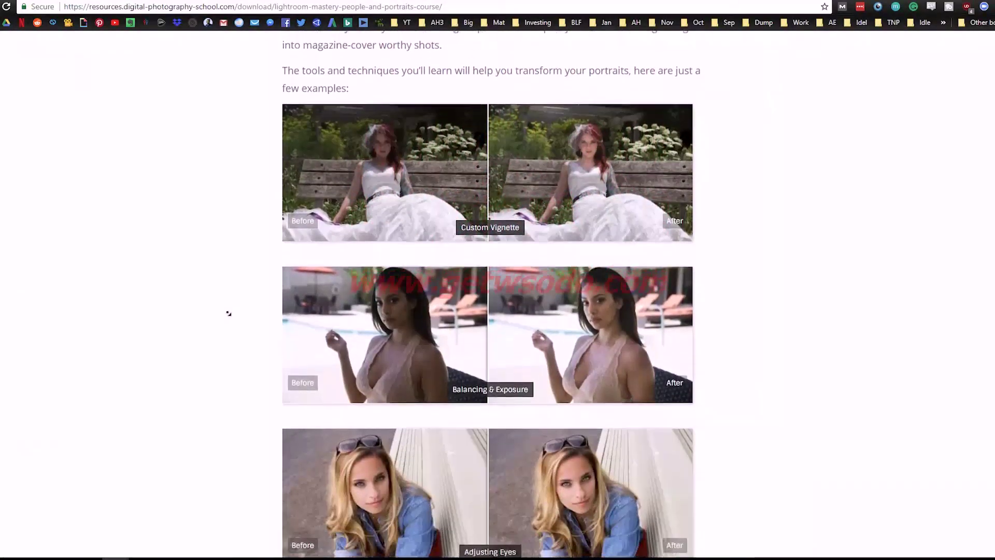
{"action": "scroll", "coordinate": [260, 282], "scroll_direction": "up", "scroll_amount": 15}
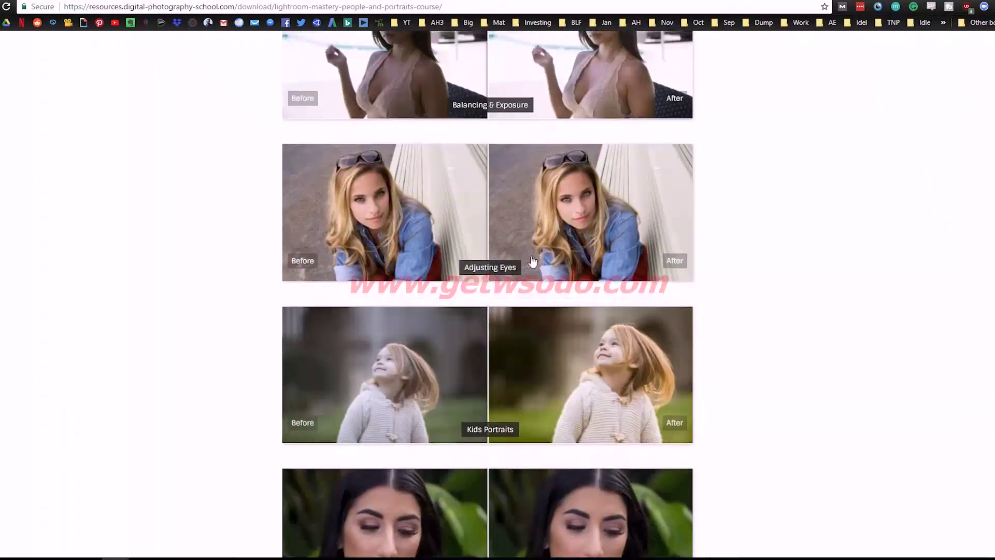
{"action": "scroll", "coordinate": [728, 265], "scroll_direction": "up", "scroll_amount": 4}
{"action": "scroll", "coordinate": [759, 252], "scroll_direction": "down", "scroll_amount": 20}
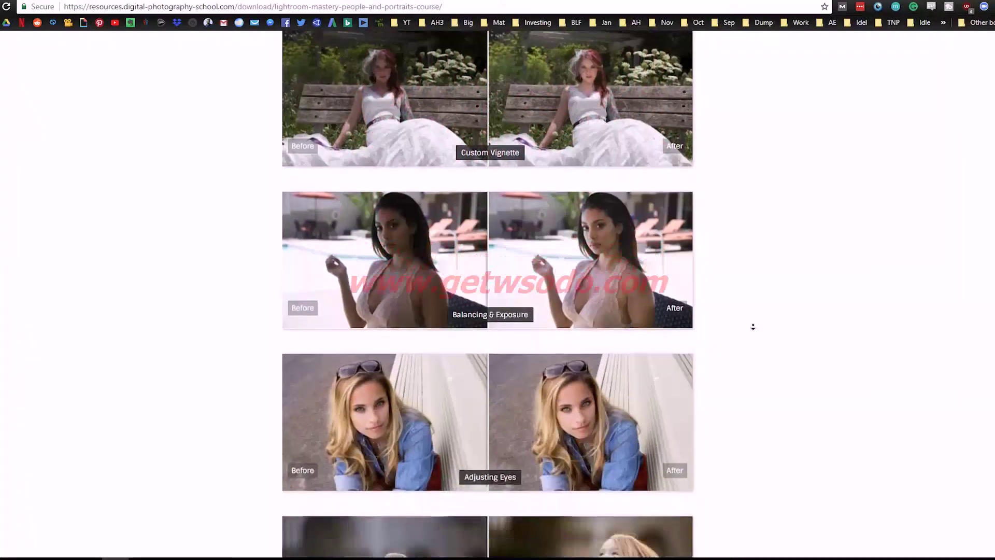
{"action": "scroll", "coordinate": [753, 280], "scroll_direction": "up", "scroll_amount": 13}
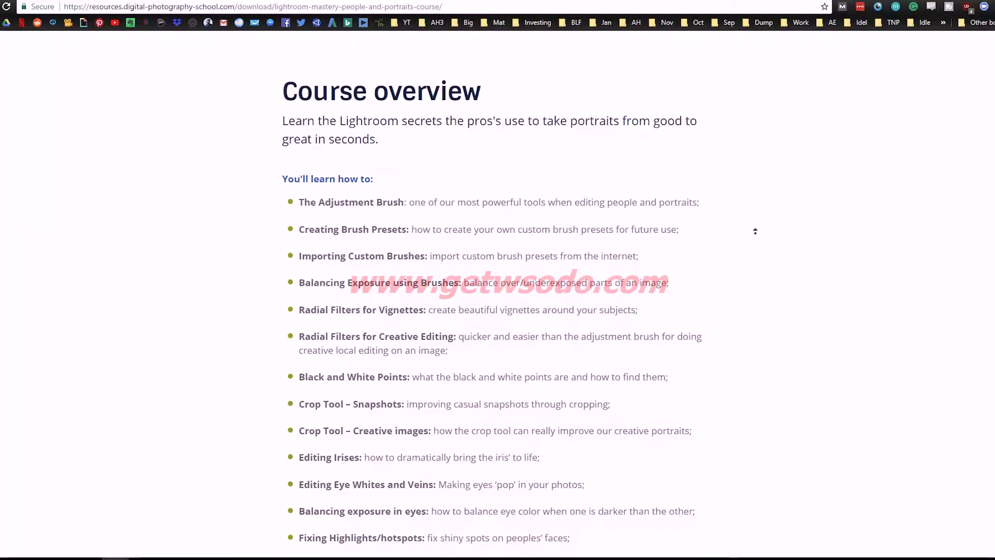
{"action": "scroll", "coordinate": [757, 180], "scroll_direction": "up", "scroll_amount": 3}
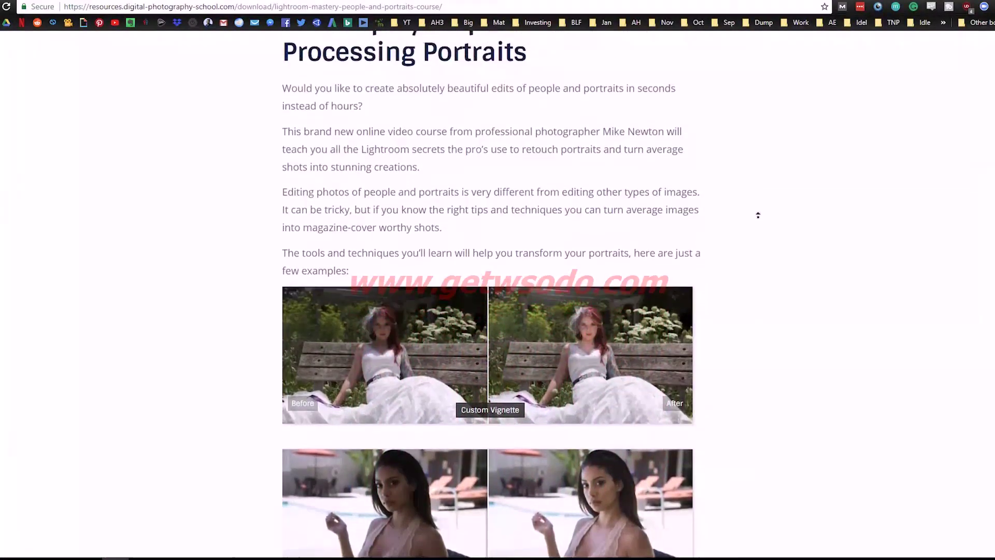
{"action": "scroll", "coordinate": [756, 212], "scroll_direction": "up", "scroll_amount": 1}
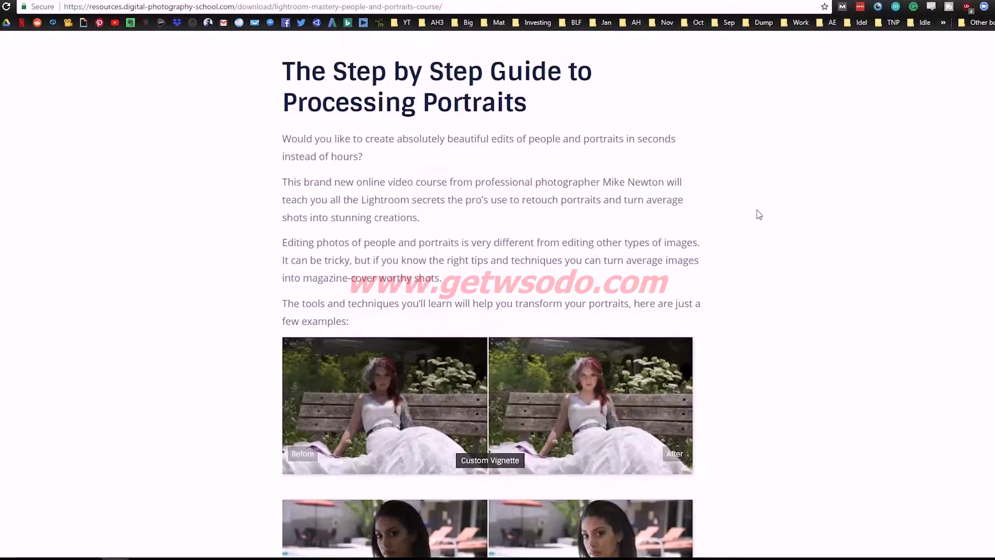
Step: Examine the before-and-after examples from Custom Vignette to Skin Editing and the list of techniques the course teaches
{"action": "scroll", "coordinate": [726, 239], "scroll_direction": "down", "scroll_amount": 6}
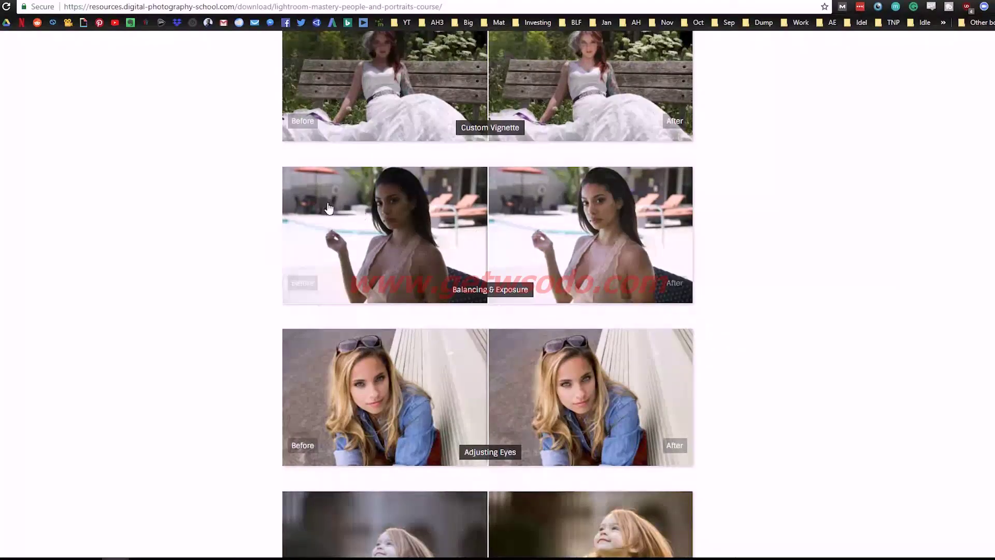
{"action": "scroll", "coordinate": [613, 246], "scroll_direction": "down", "scroll_amount": 2}
{"action": "scroll", "coordinate": [503, 281], "scroll_direction": "down", "scroll_amount": 3}
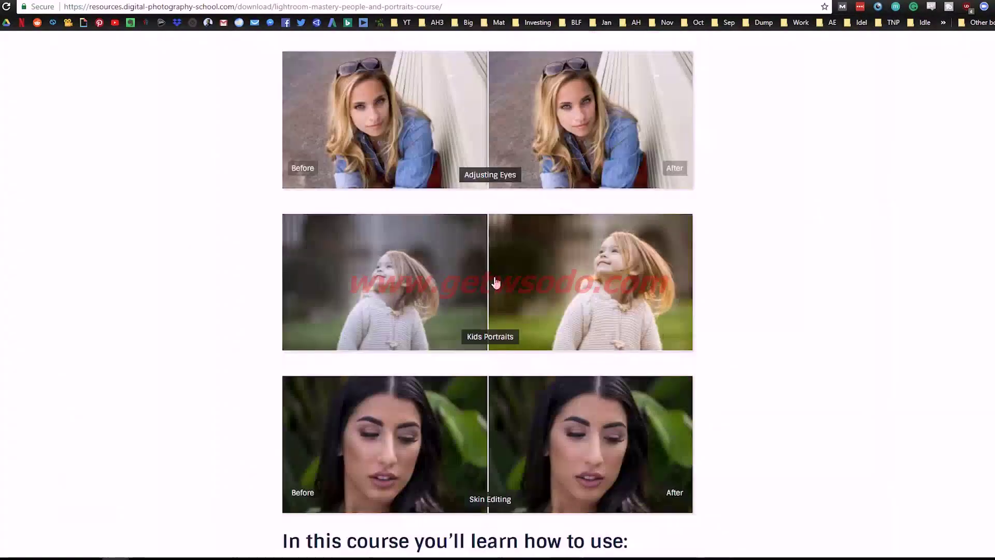
{"action": "scroll", "coordinate": [613, 289], "scroll_direction": "down", "scroll_amount": 2}
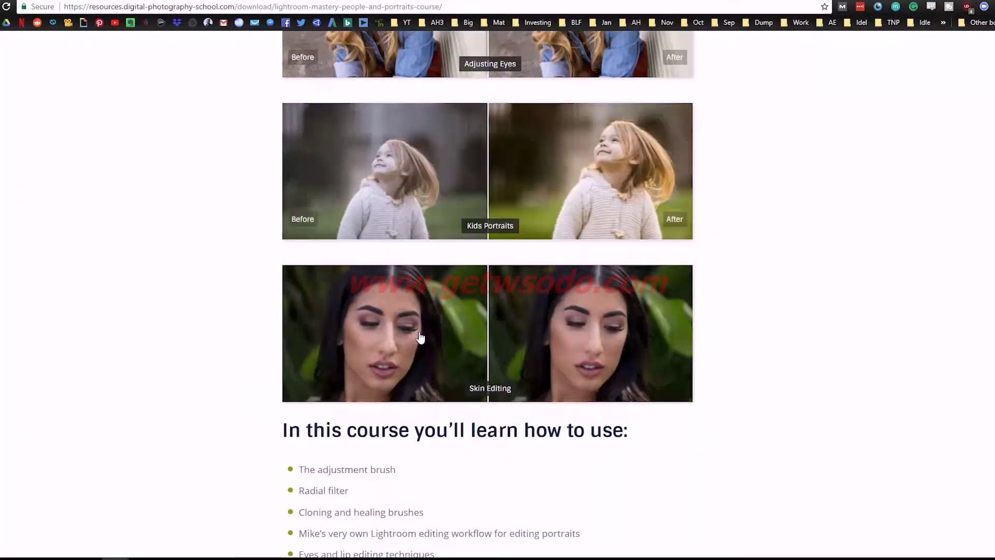
{"action": "scroll", "coordinate": [628, 295], "scroll_direction": "down", "scroll_amount": 1}
{"action": "scroll", "coordinate": [440, 268], "scroll_direction": "down", "scroll_amount": 1}
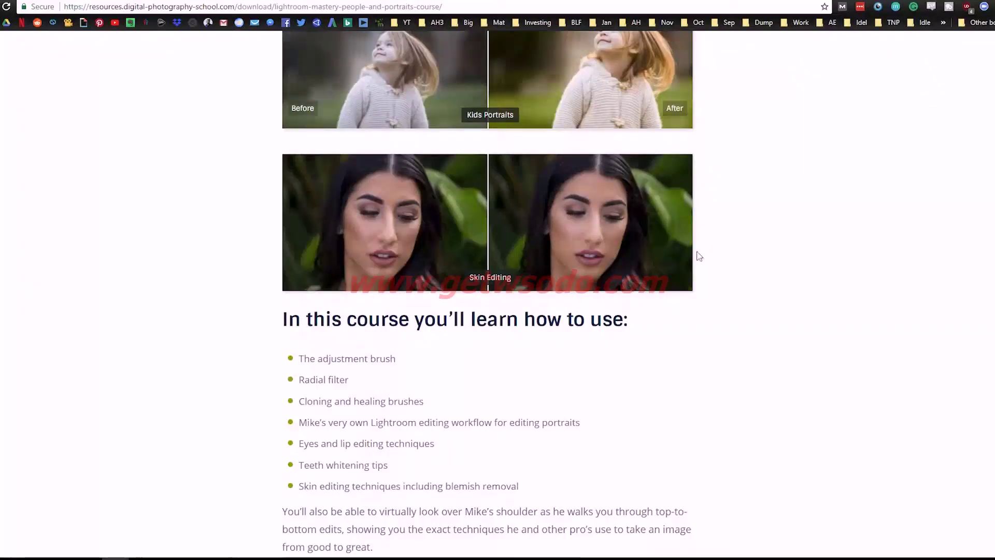
Step: Review the rest of the sales page: course overview, author section, full module list and customer testimonials
{"action": "scroll", "coordinate": [733, 246], "scroll_direction": "down", "scroll_amount": 7}
{"action": "scroll", "coordinate": [733, 241], "scroll_direction": "down", "scroll_amount": 8}
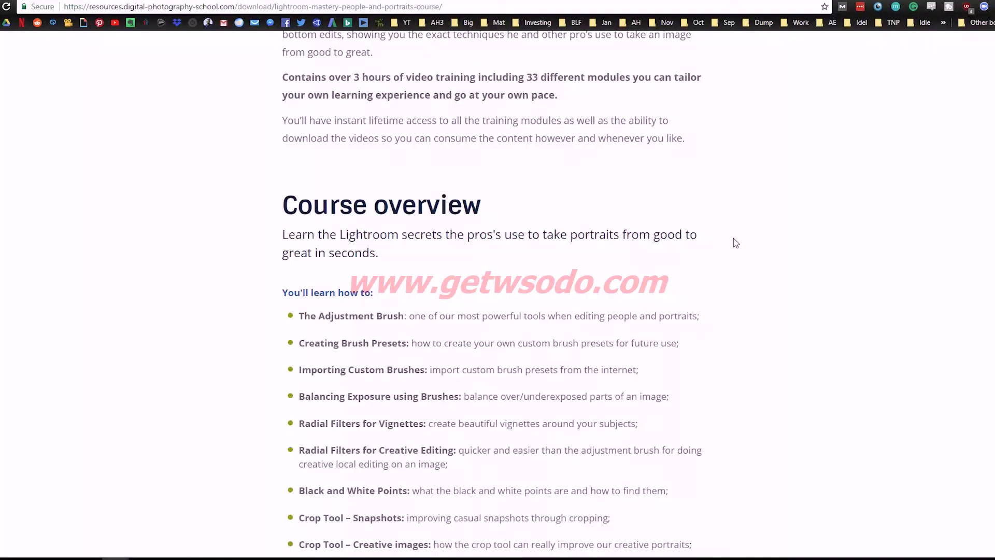
{"action": "scroll", "coordinate": [501, 269], "scroll_direction": "down", "scroll_amount": 3}
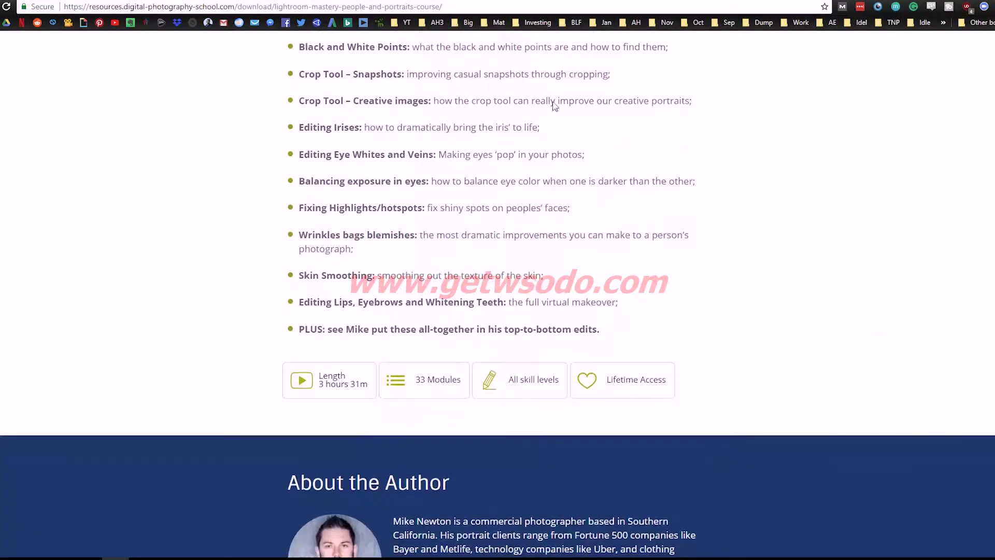
{"action": "scroll", "coordinate": [306, 284], "scroll_direction": "down", "scroll_amount": 17}
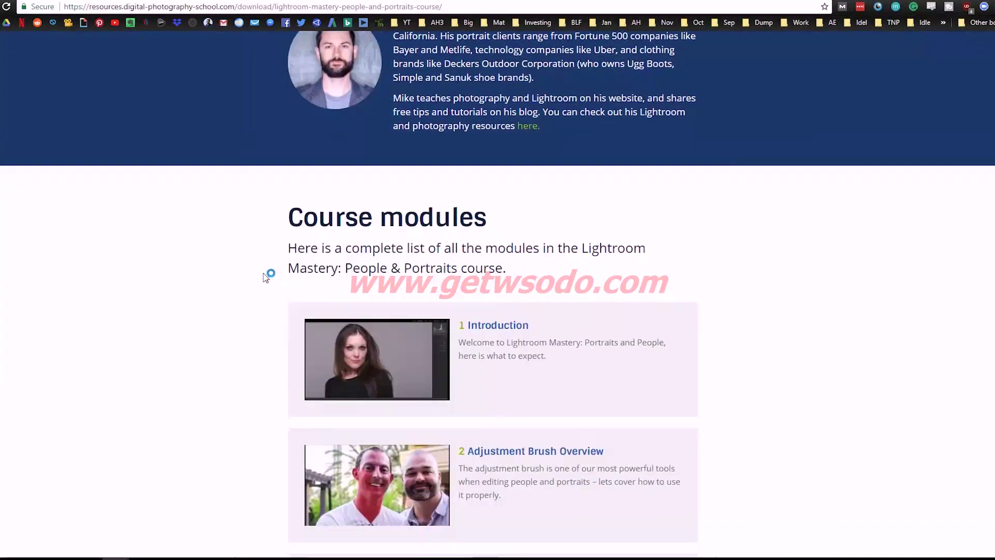
{"action": "scroll", "coordinate": [275, 257], "scroll_direction": "down", "scroll_amount": 6}
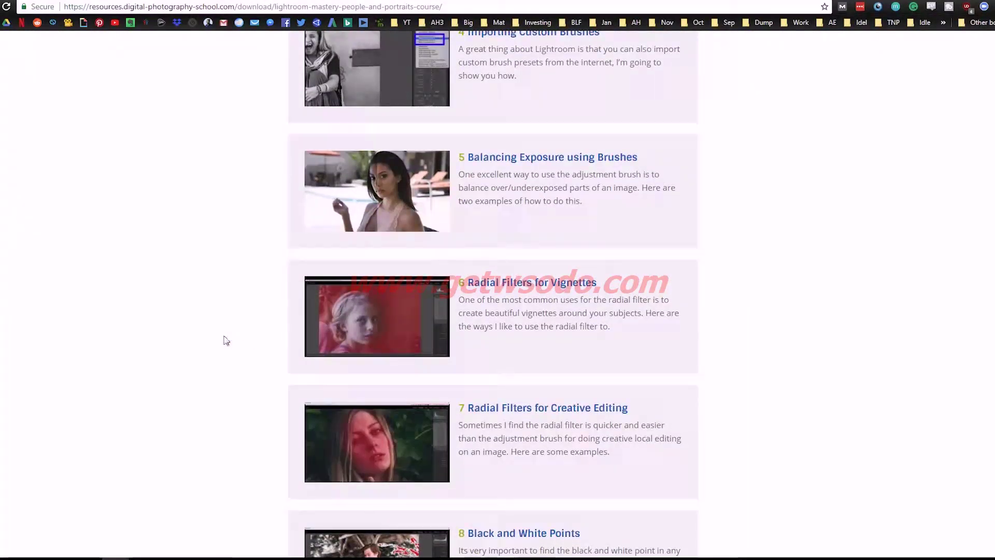
{"action": "scroll", "coordinate": [230, 338], "scroll_direction": "down", "scroll_amount": 20}
{"action": "scroll", "coordinate": [242, 279], "scroll_direction": "down", "scroll_amount": 13}
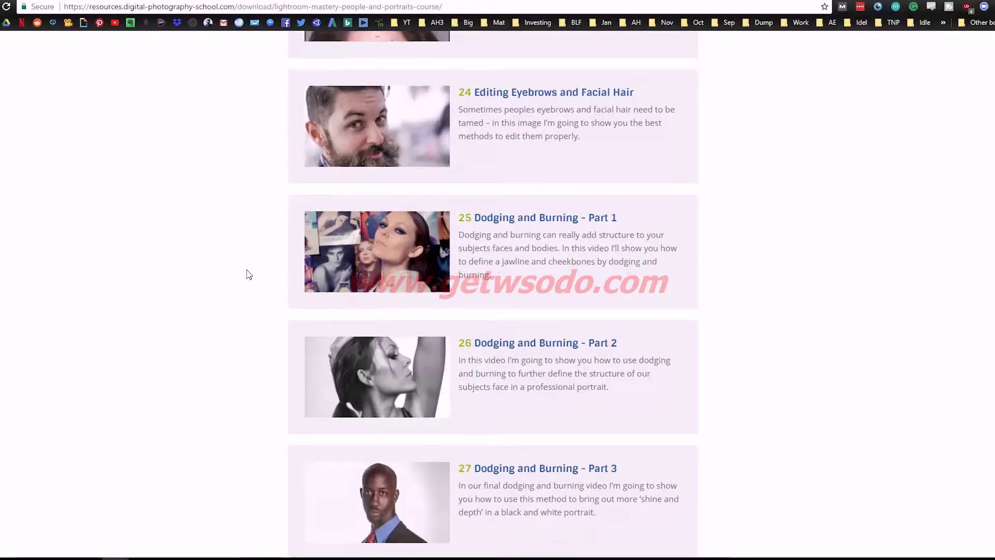
{"action": "scroll", "coordinate": [249, 270], "scroll_direction": "down", "scroll_amount": 18}
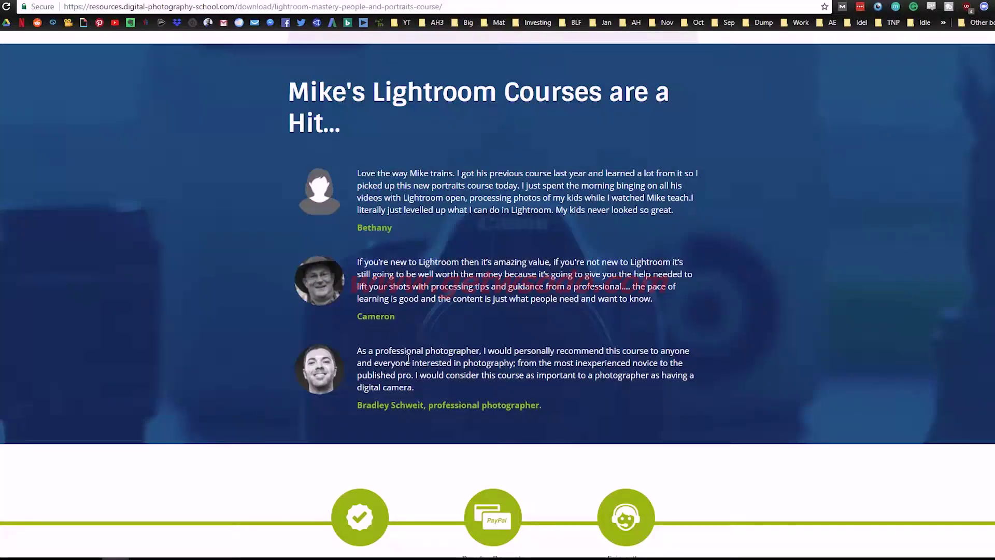
{"action": "scroll", "coordinate": [246, 349], "scroll_direction": "down", "scroll_amount": 3}
{"action": "scroll", "coordinate": [260, 327], "scroll_direction": "up", "scroll_amount": 3}
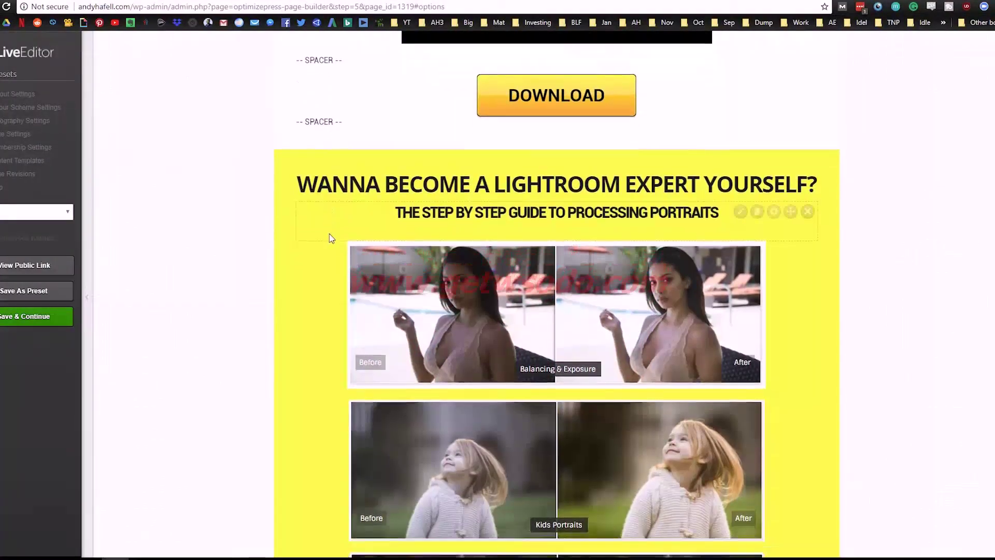
Step: Return to the presets page in LiveEditor and recheck the yellow offer section's images, topic list, testimonials and Get Started Now buttons
{"action": "scroll", "coordinate": [468, 234], "scroll_direction": "down", "scroll_amount": 2}
{"action": "scroll", "coordinate": [470, 235], "scroll_direction": "down", "scroll_amount": 8}
{"action": "scroll", "coordinate": [631, 337], "scroll_direction": "up", "scroll_amount": 1}
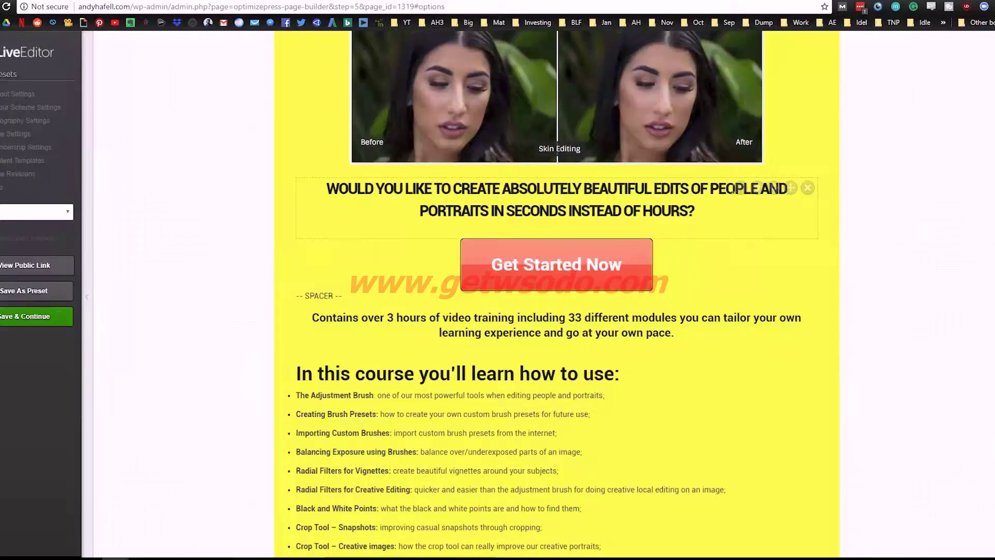
{"action": "scroll", "coordinate": [560, 208], "scroll_direction": "up", "scroll_amount": 5}
{"action": "scroll", "coordinate": [552, 243], "scroll_direction": "down", "scroll_amount": 4}
{"action": "scroll", "coordinate": [532, 317], "scroll_direction": "down", "scroll_amount": 15}
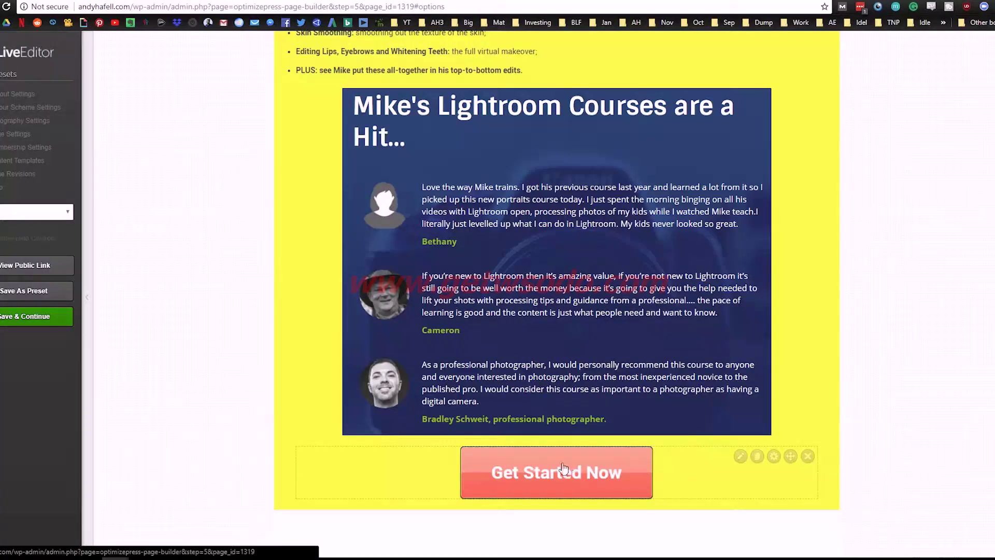
{"action": "scroll", "coordinate": [267, 357], "scroll_direction": "up", "scroll_amount": 15}
{"action": "scroll", "coordinate": [268, 358], "scroll_direction": "up", "scroll_amount": 10}
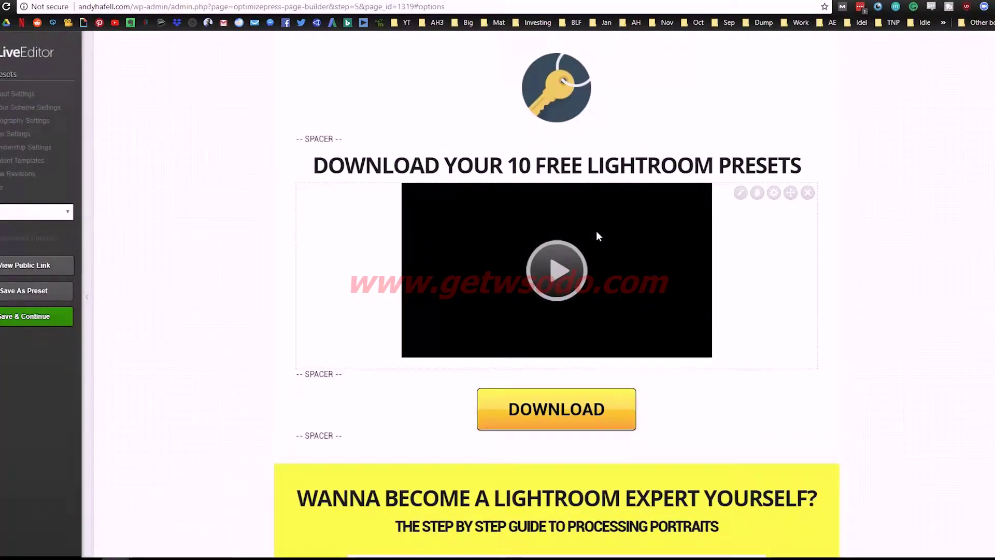
Step: Compare the presets page's before-and-after images and testimonial block with the testimonials on the course sales page
{"action": "scroll", "coordinate": [497, 231], "scroll_direction": "down", "scroll_amount": 5}
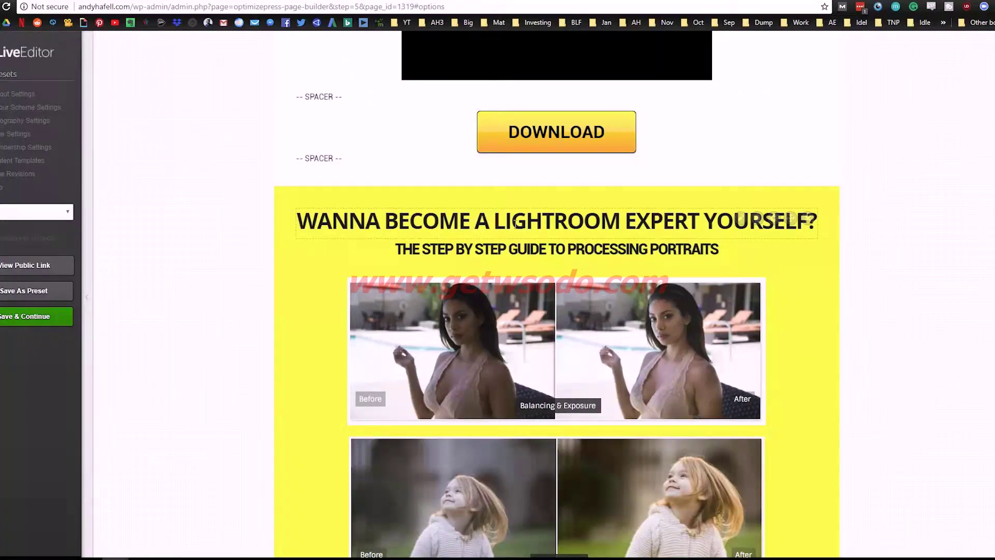
{"action": "scroll", "coordinate": [508, 220], "scroll_direction": "down", "scroll_amount": 1}
{"action": "scroll", "coordinate": [310, 265], "scroll_direction": "down", "scroll_amount": 2}
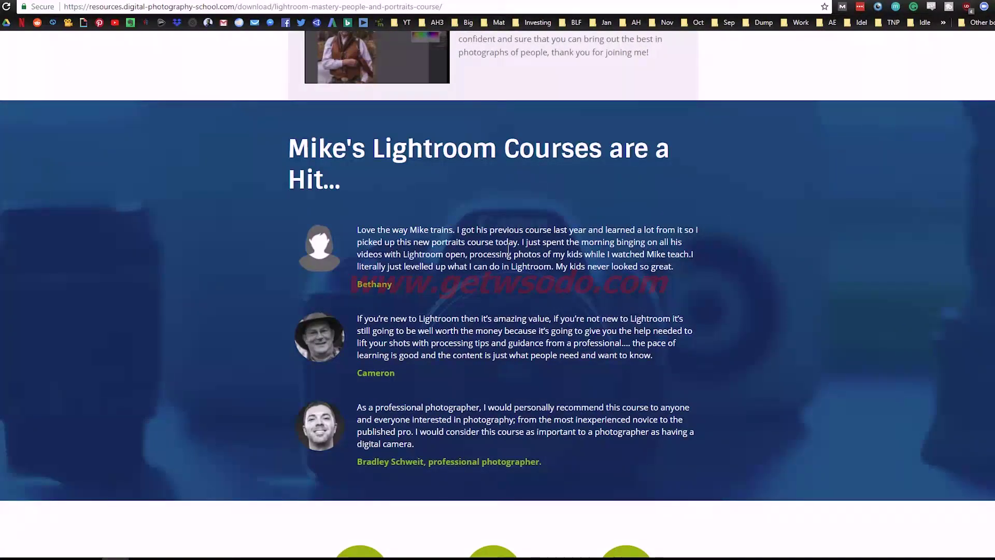
{"action": "scroll", "coordinate": [508, 251], "scroll_direction": "up", "scroll_amount": 15}
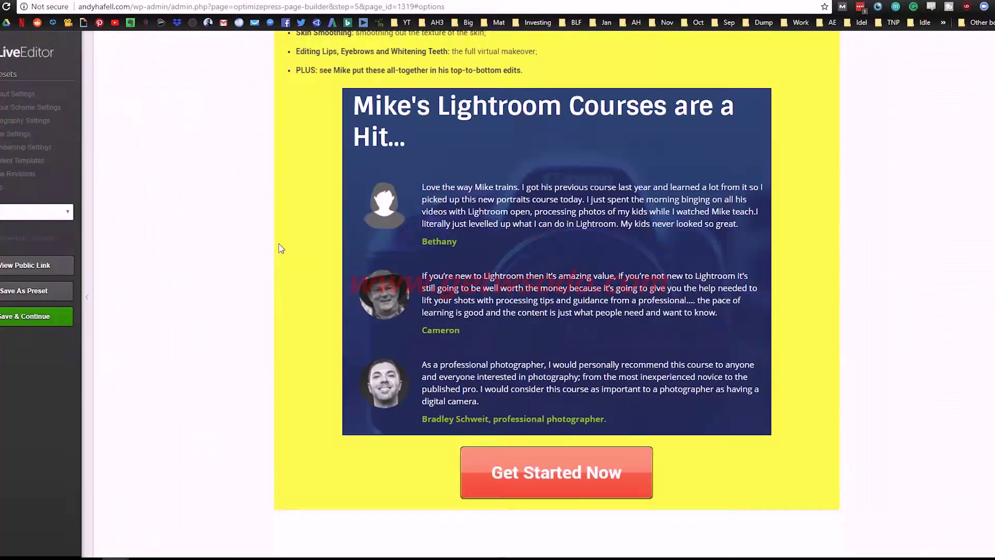
{"action": "mouse_move", "coordinate": [305, 245]}
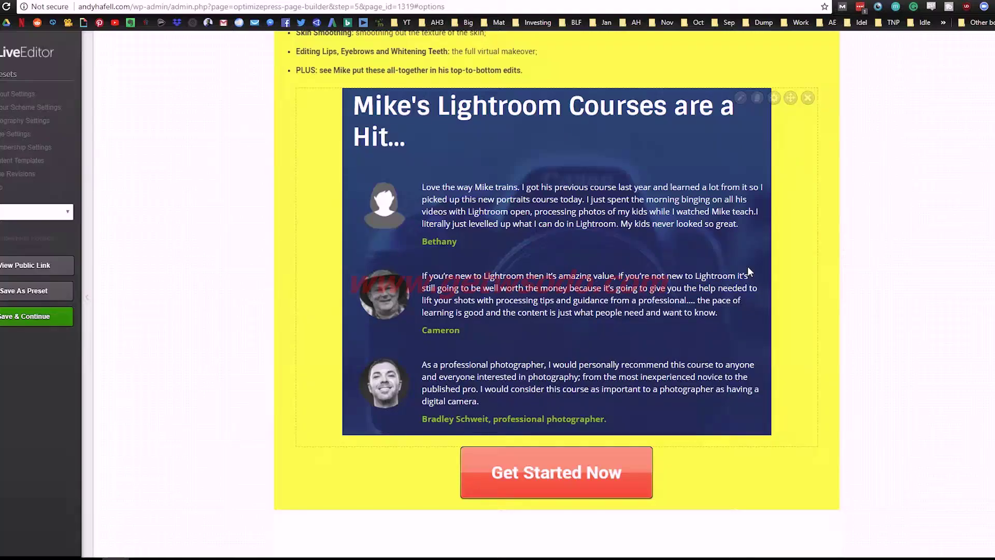
Step: Review the presets page from the testimonials back through the sample images to the headline, video and download button above the yellow offer
{"action": "scroll", "coordinate": [746, 265], "scroll_direction": "up", "scroll_amount": 4}
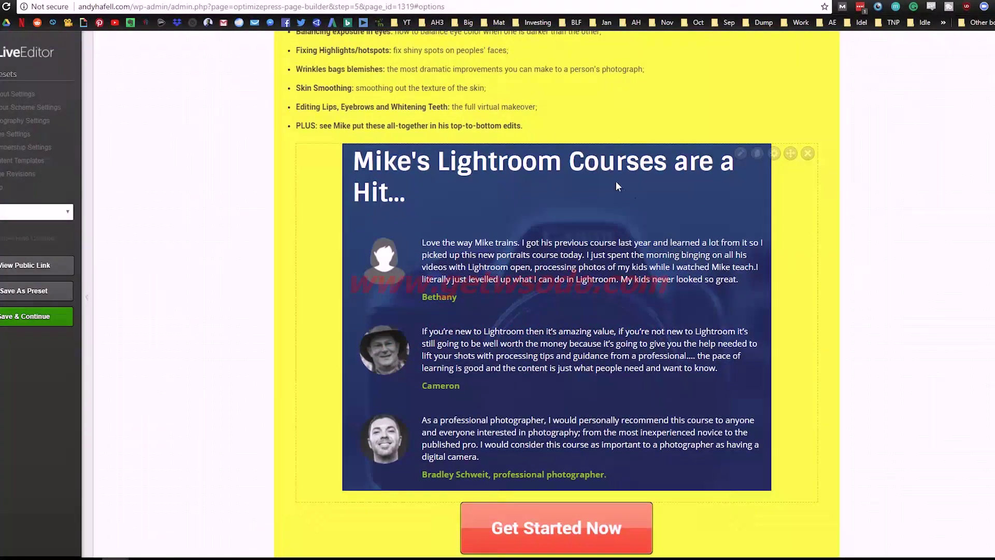
{"action": "scroll", "coordinate": [507, 197], "scroll_direction": "up", "scroll_amount": 15}
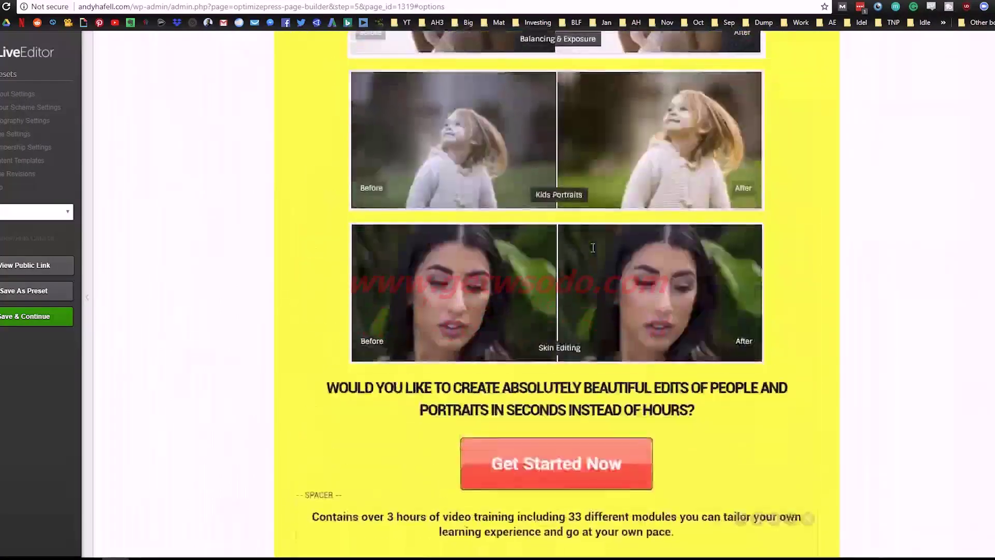
{"action": "scroll", "coordinate": [479, 331], "scroll_direction": "up", "scroll_amount": 1}
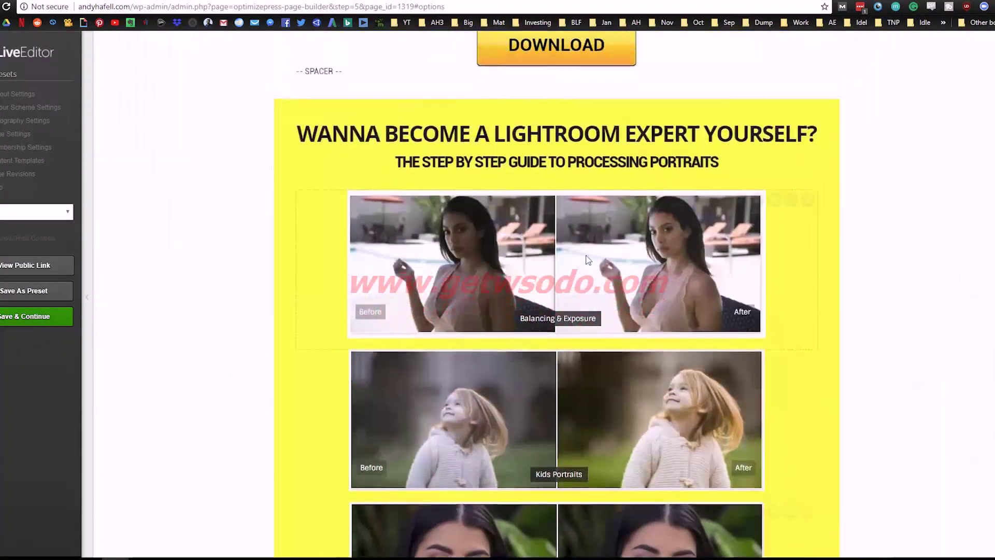
{"action": "scroll", "coordinate": [585, 263], "scroll_direction": "down", "scroll_amount": 8}
{"action": "scroll", "coordinate": [764, 338], "scroll_direction": "up", "scroll_amount": 15}
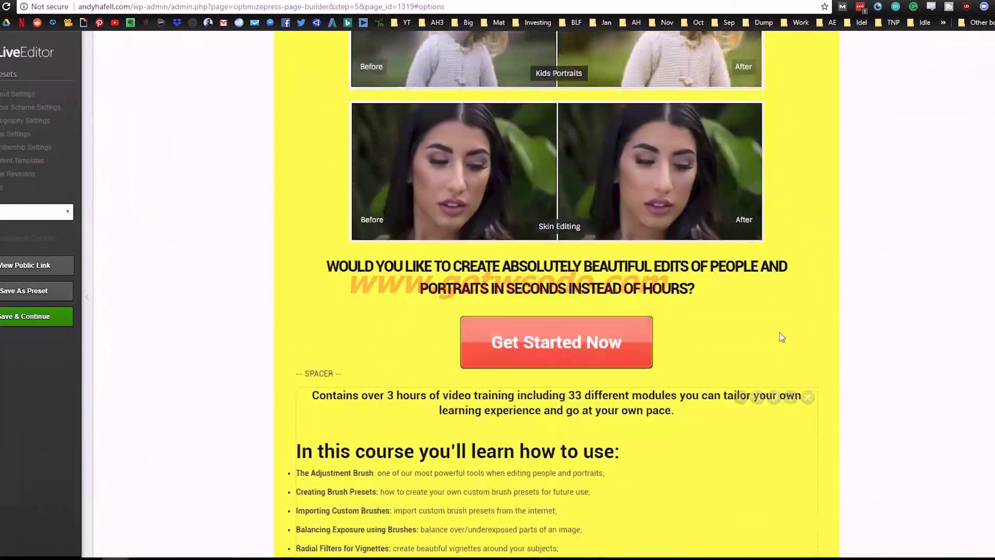
{"action": "scroll", "coordinate": [819, 323], "scroll_direction": "up", "scroll_amount": 5}
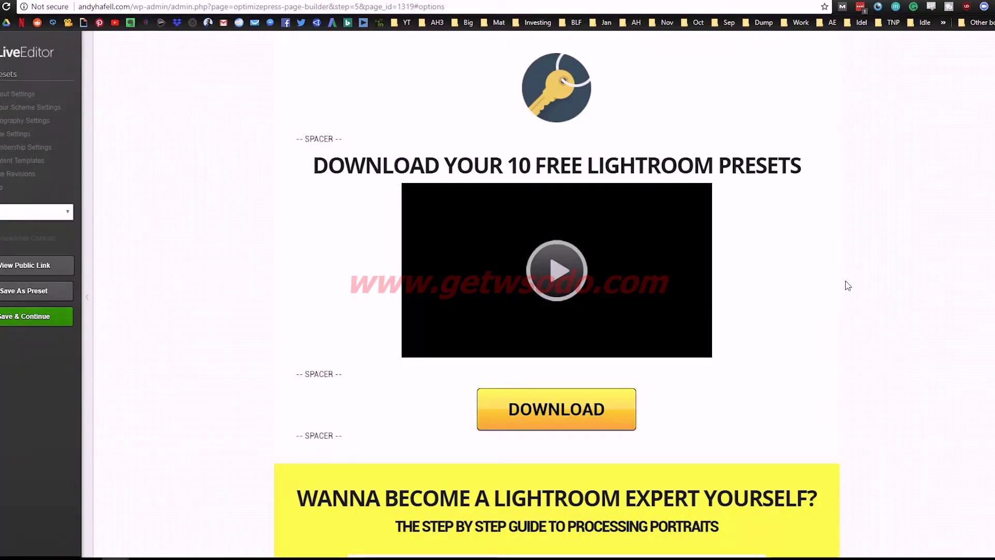
{"action": "mouse_move", "coordinate": [542, 123]}
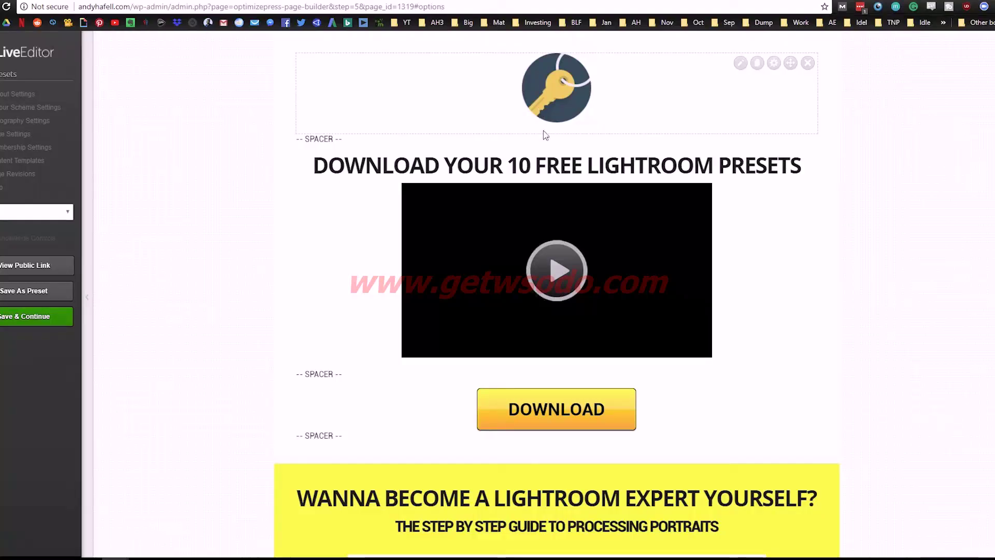
{"action": "mouse_move", "coordinate": [415, 201]}
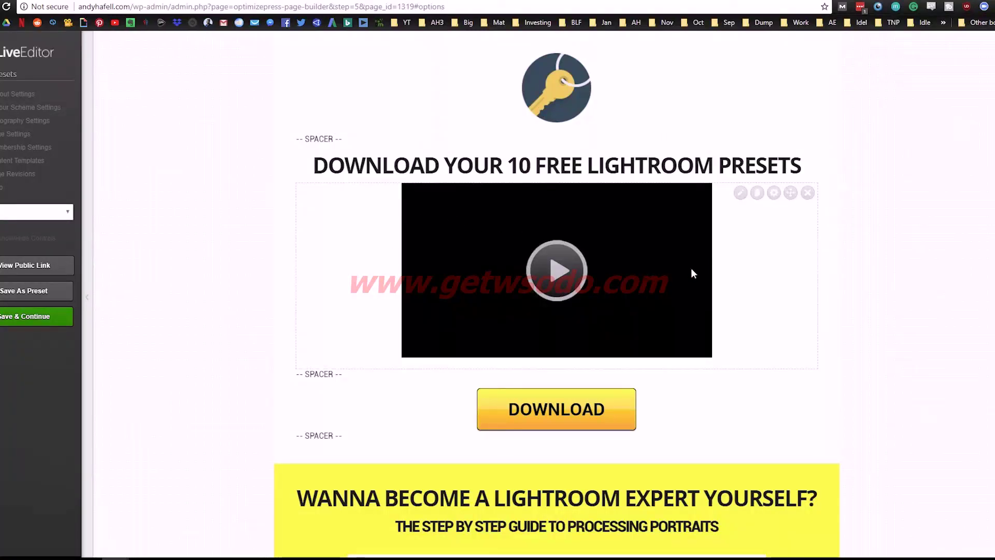
{"action": "scroll", "coordinate": [264, 275], "scroll_direction": "down", "scroll_amount": 6}
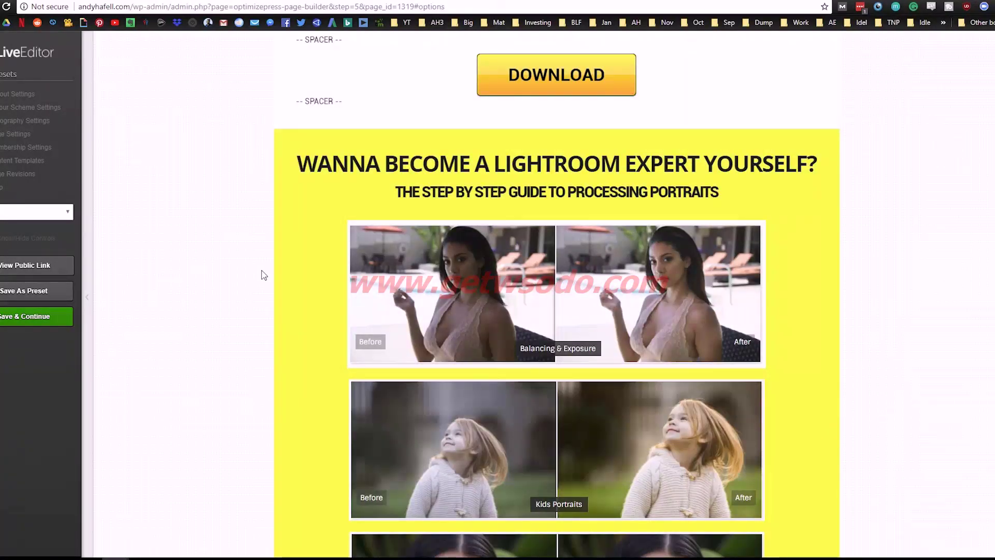